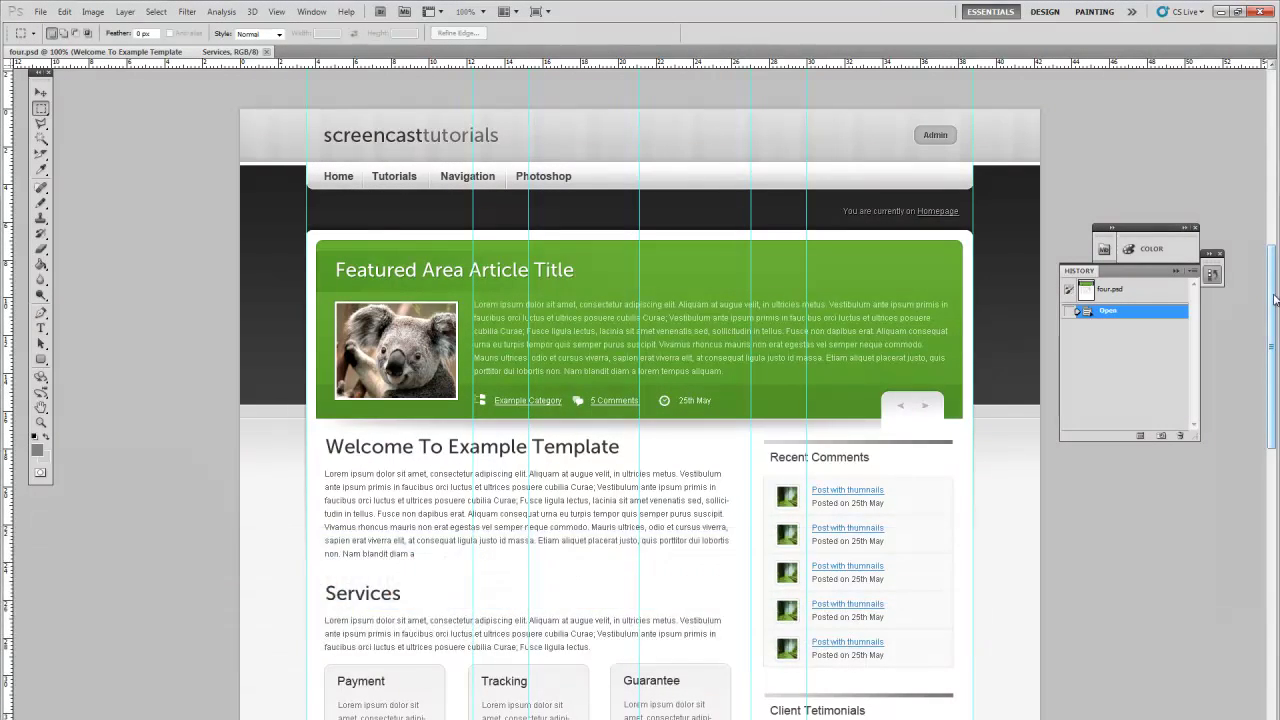
- Scroll to the blank area at the page bottom below the Services boxes
drag(1275, 300, 1277, 488)
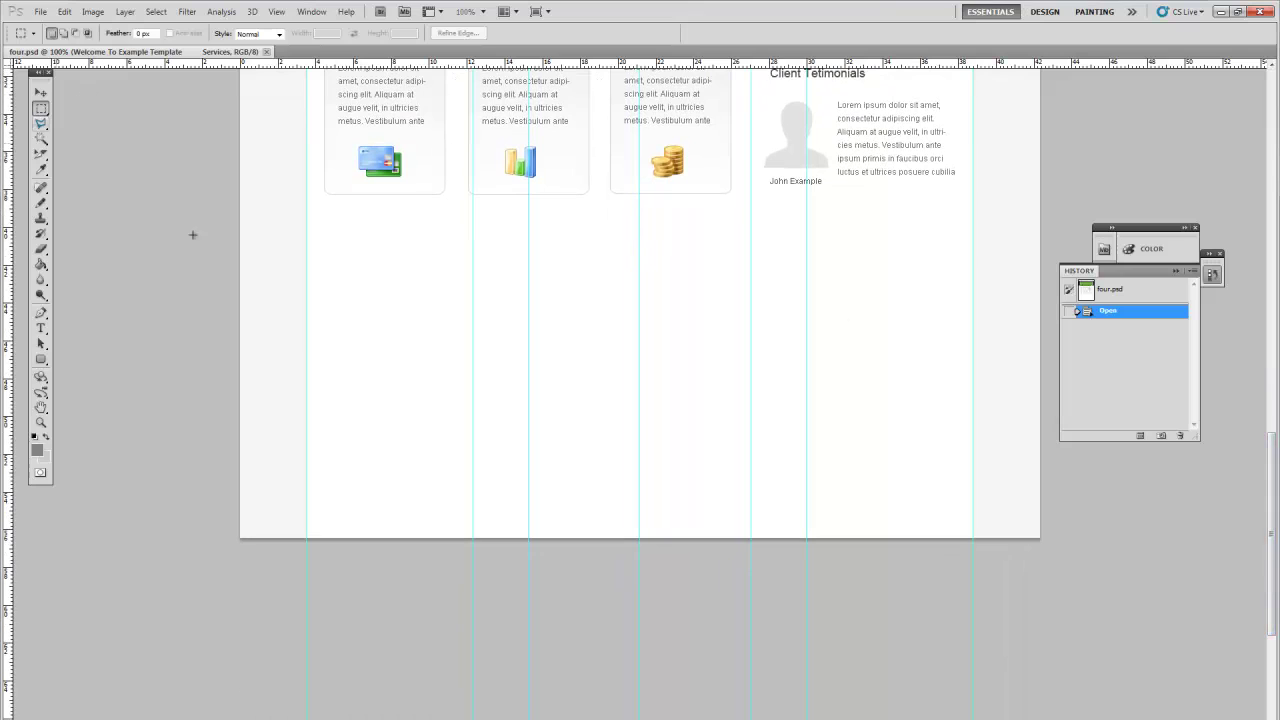
- Select the lower page area, nudge the selection down, and add a new layer
drag(437, 296, 1229, 568)
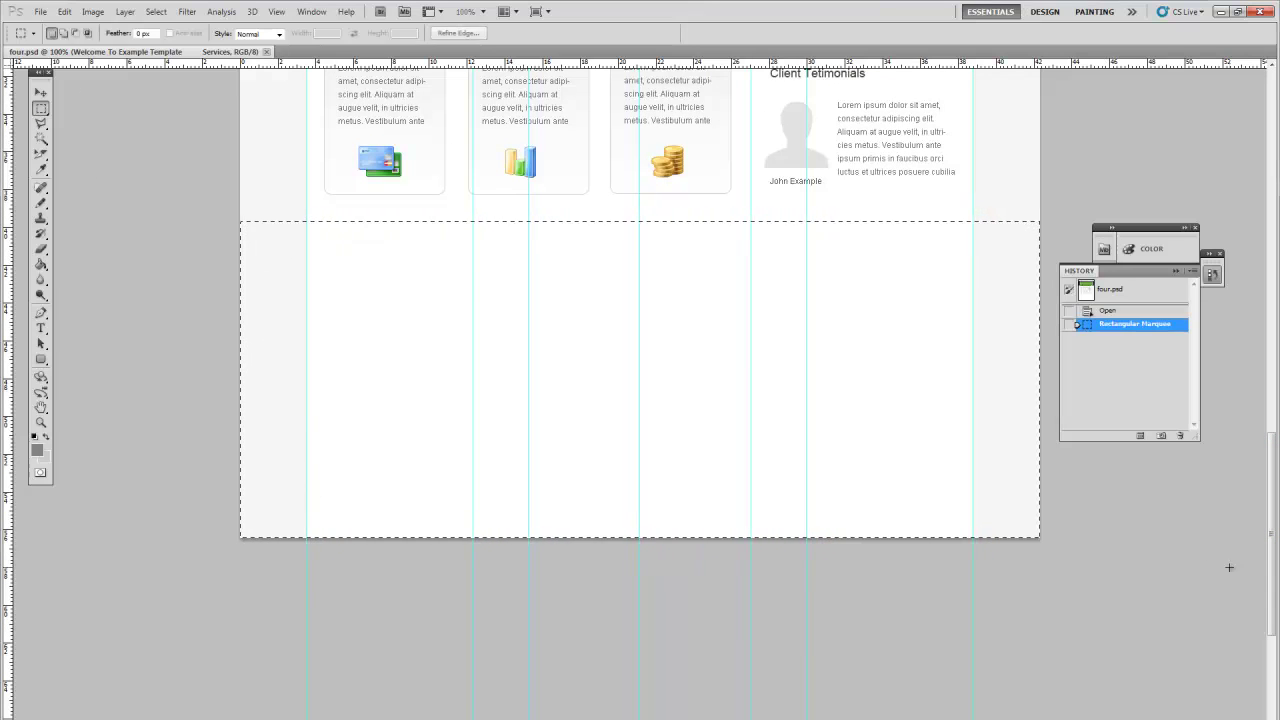
key(Down)
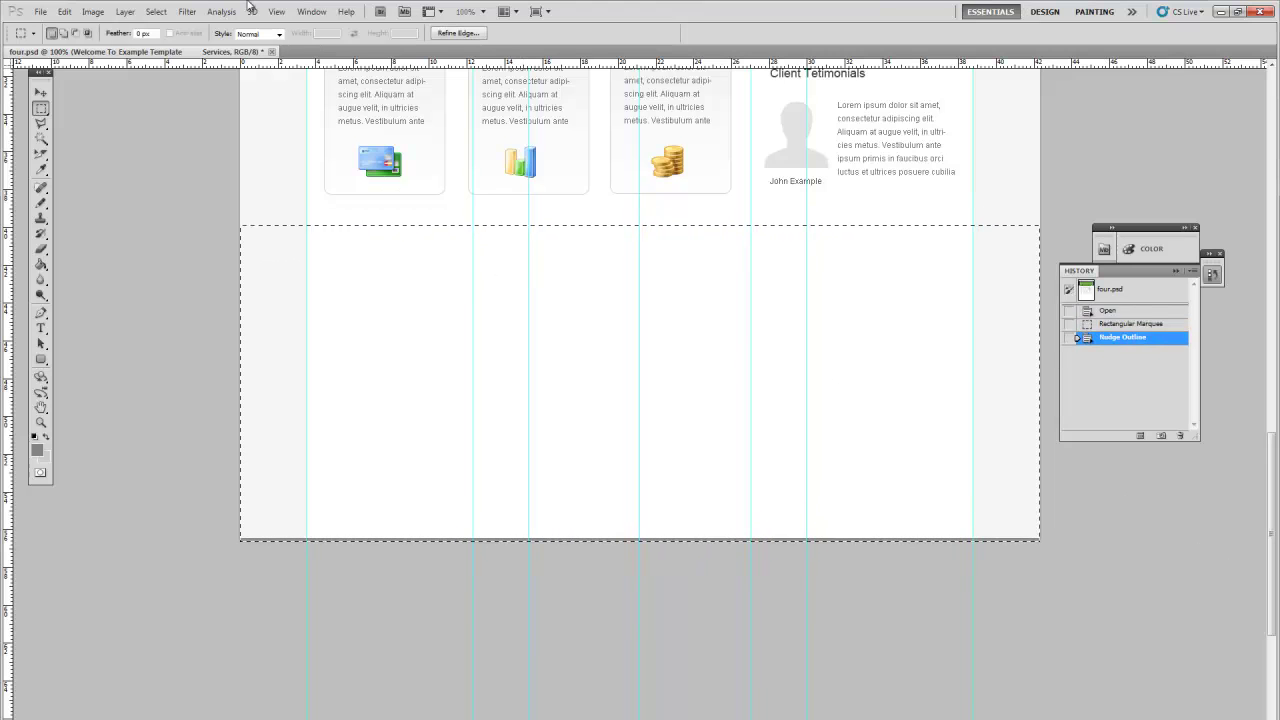
click(125, 11)
click(386, 29)
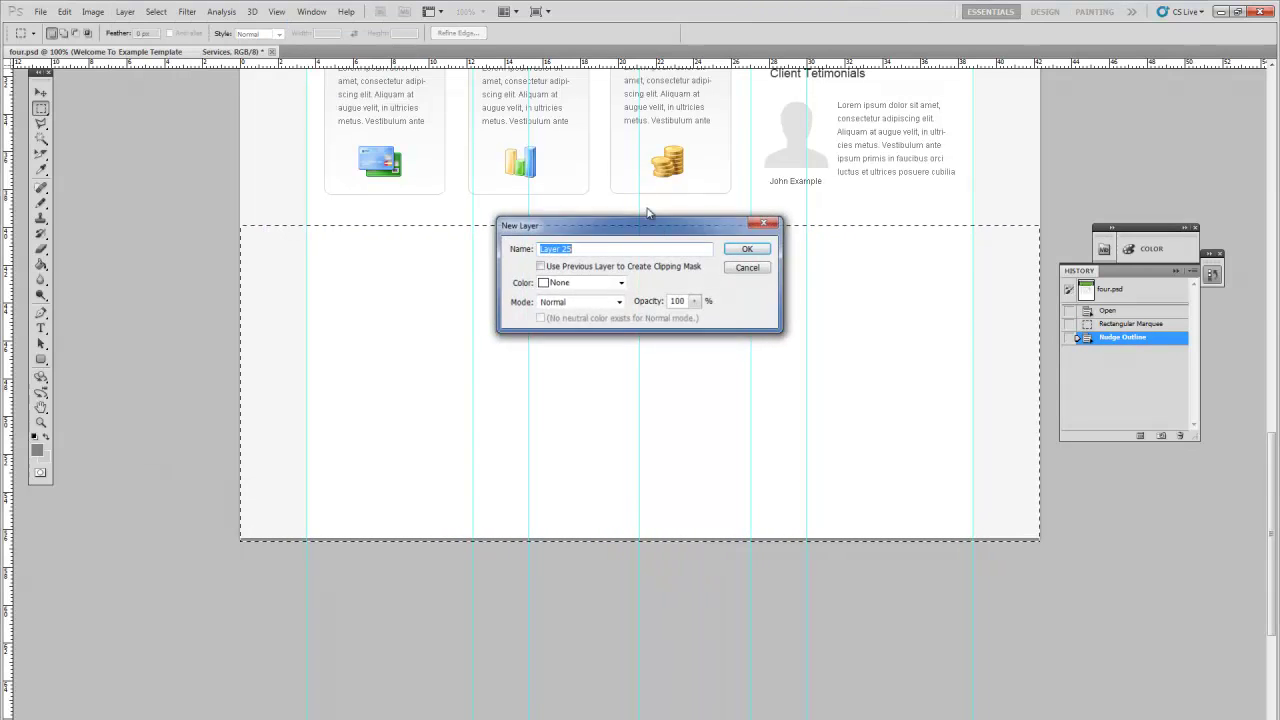
click(745, 250)
- Fill the selection with light grey #dddddd and deselect
click(36, 449)
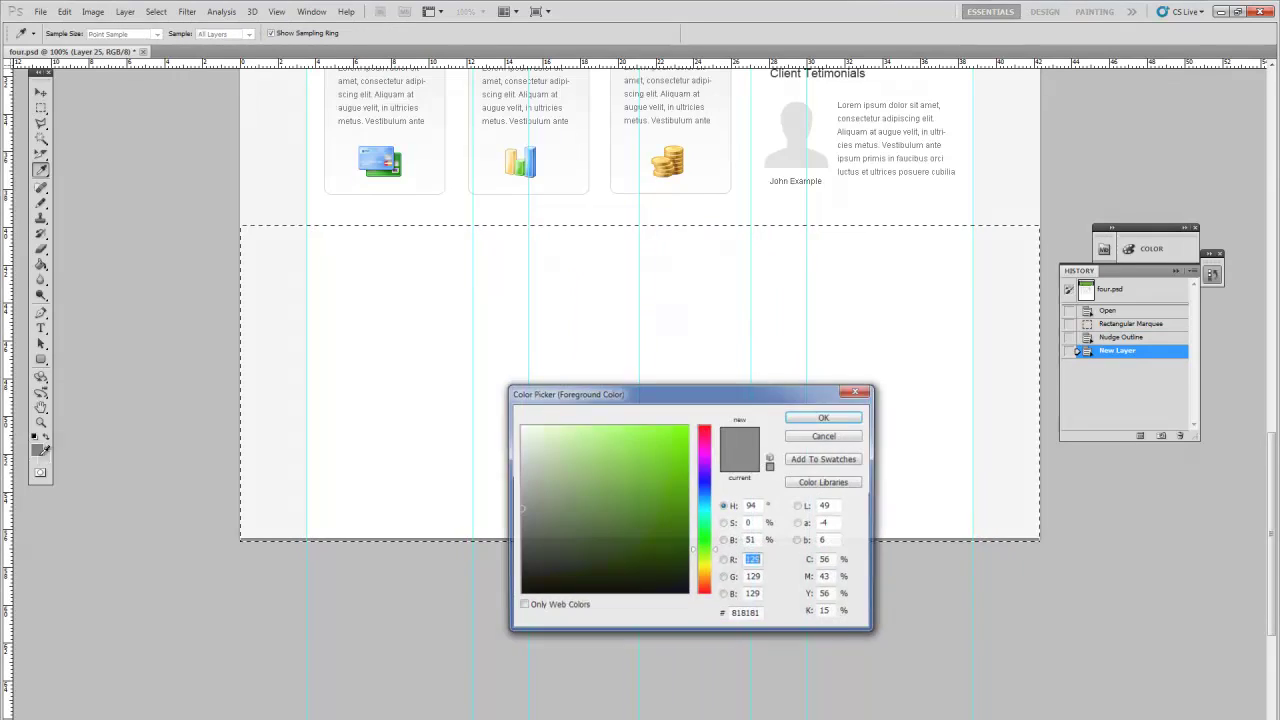
text(dddddd)
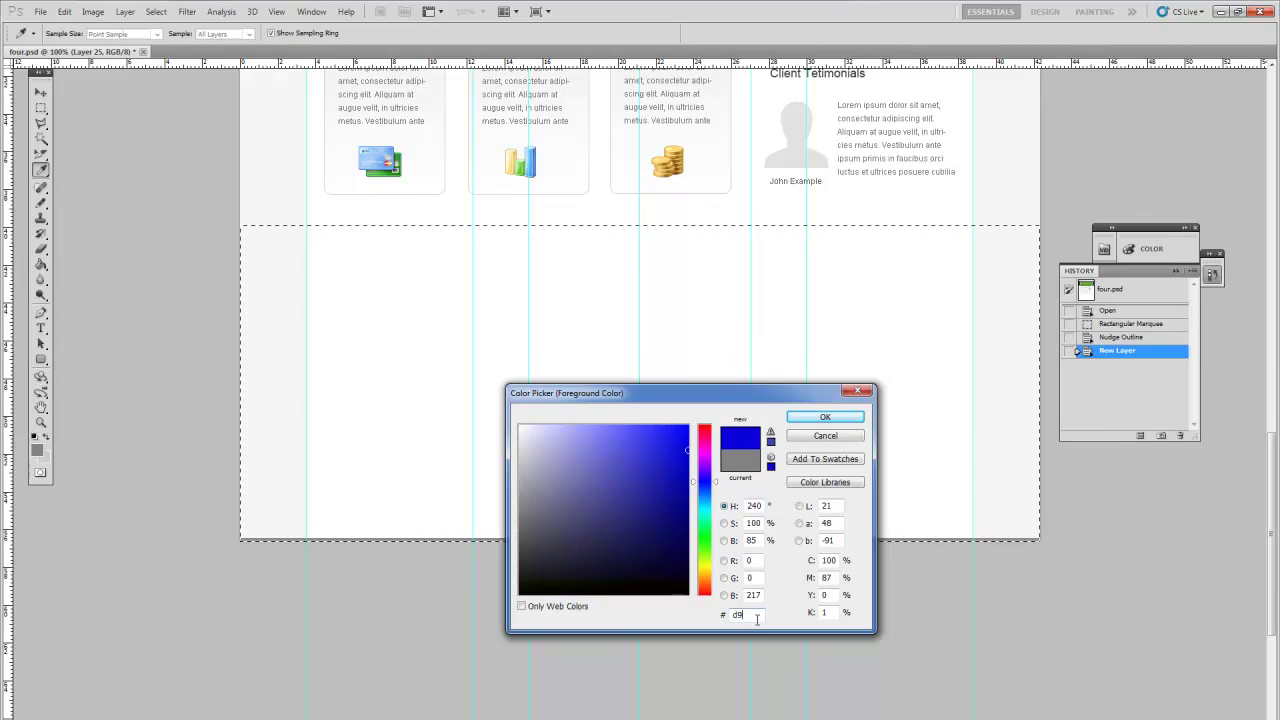
key(Return)
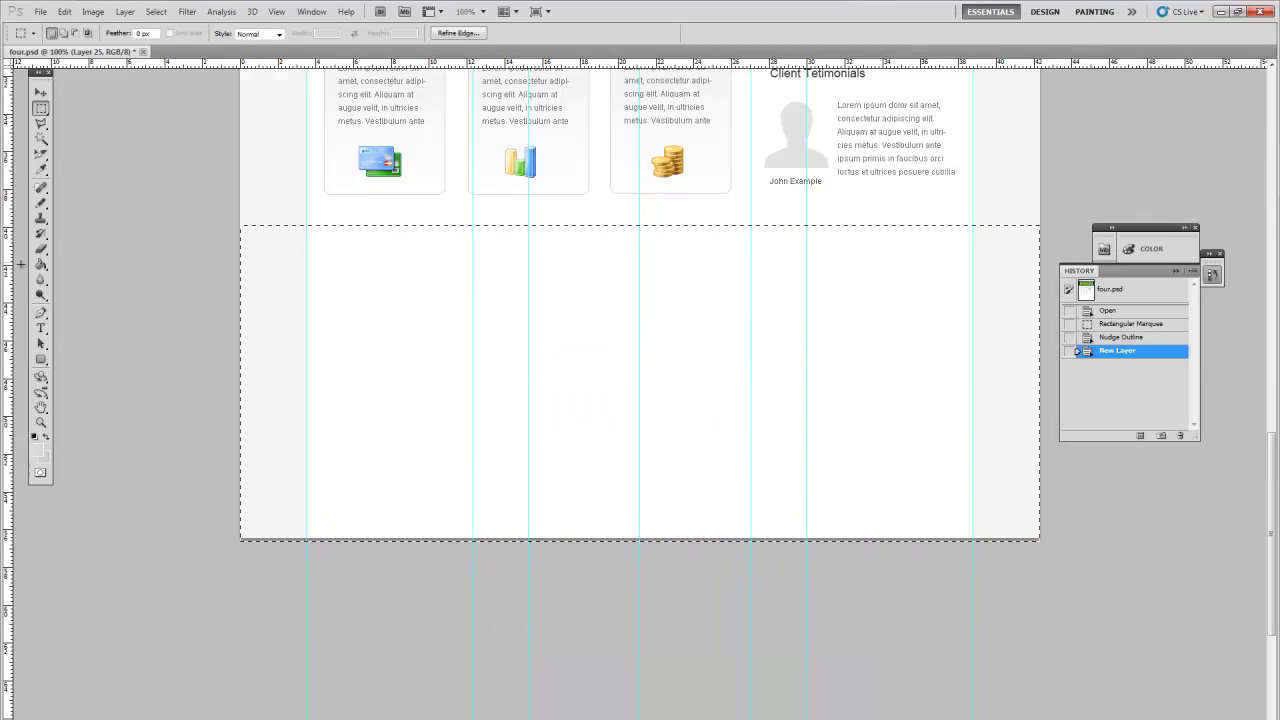
click(41, 265)
click(391, 332)
key(ctrl+d)
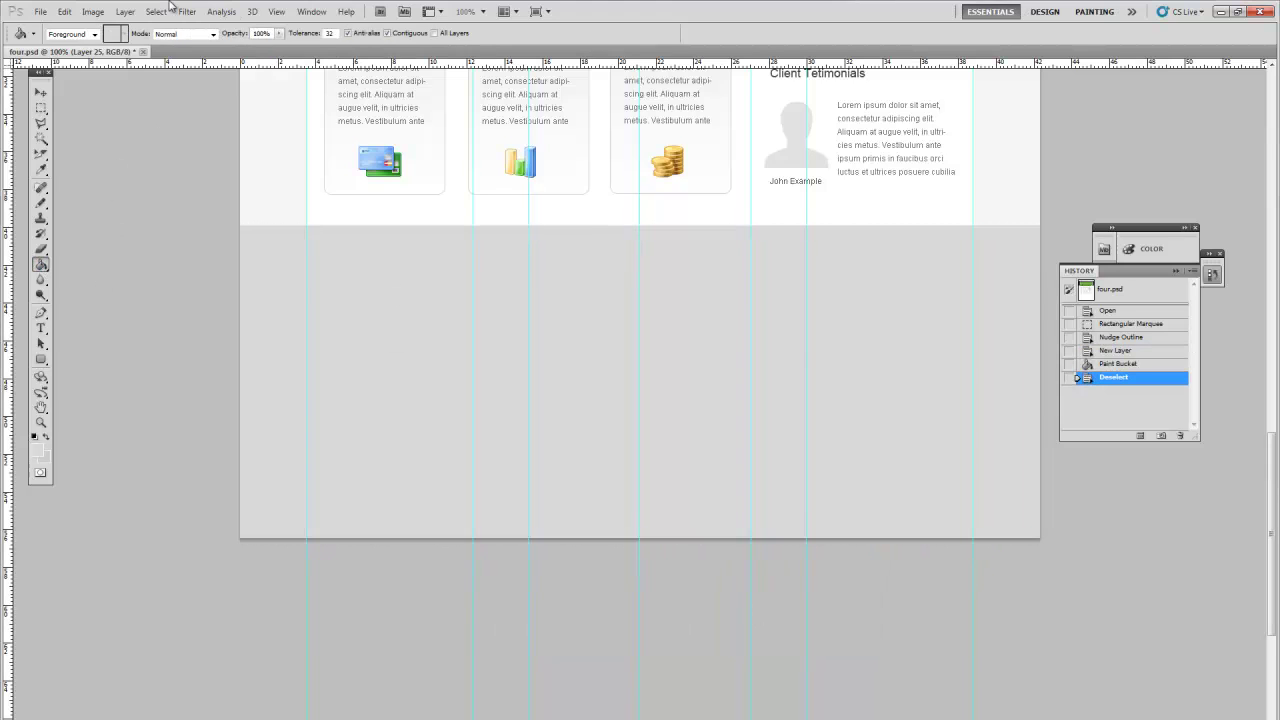
- Give the footer layer a white Normal inner shadow at 100% opacity, angle 90
click(124, 11)
mouse_move(190, 83)
click(320, 85)
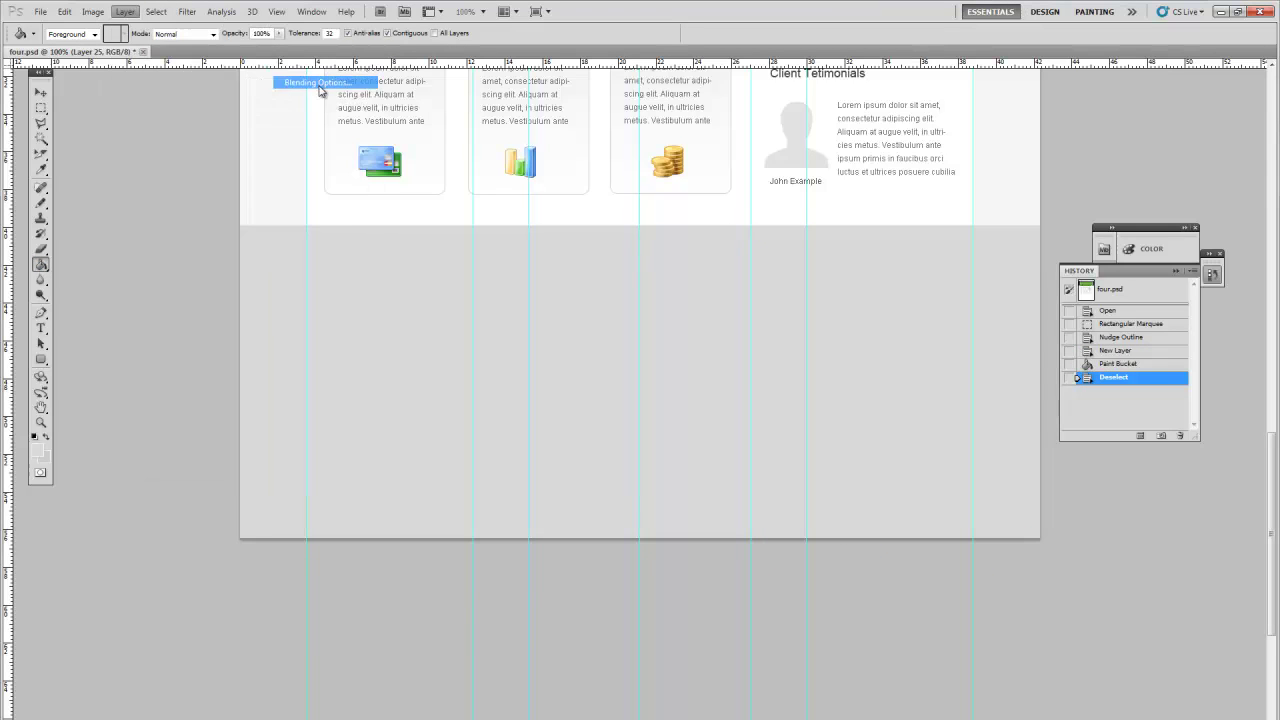
drag(320, 248, 651, 240)
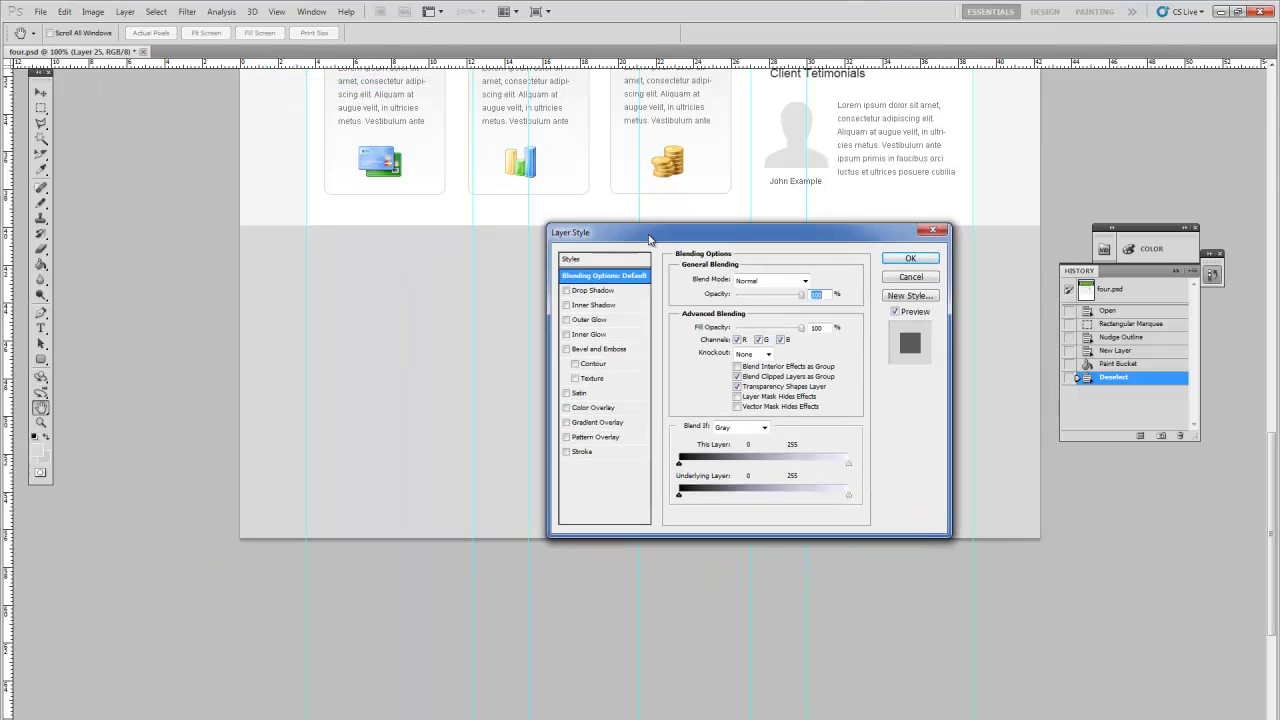
click(570, 309)
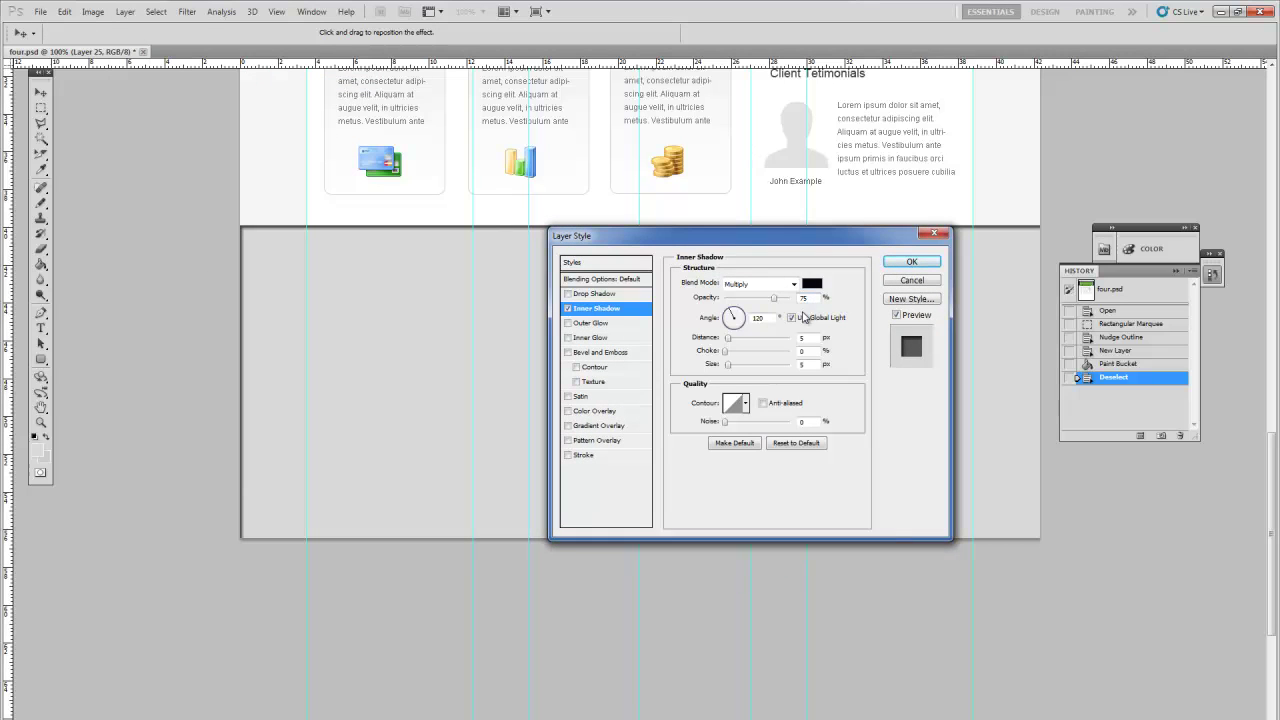
text(90)
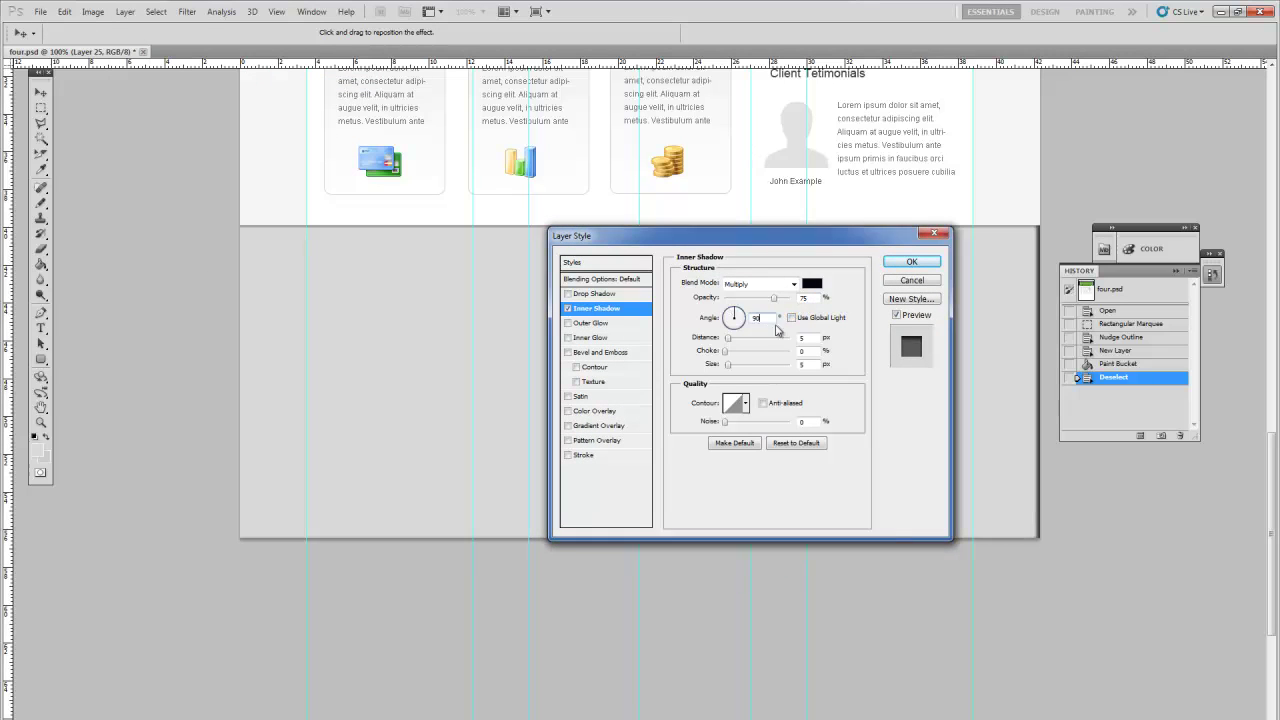
text(0)
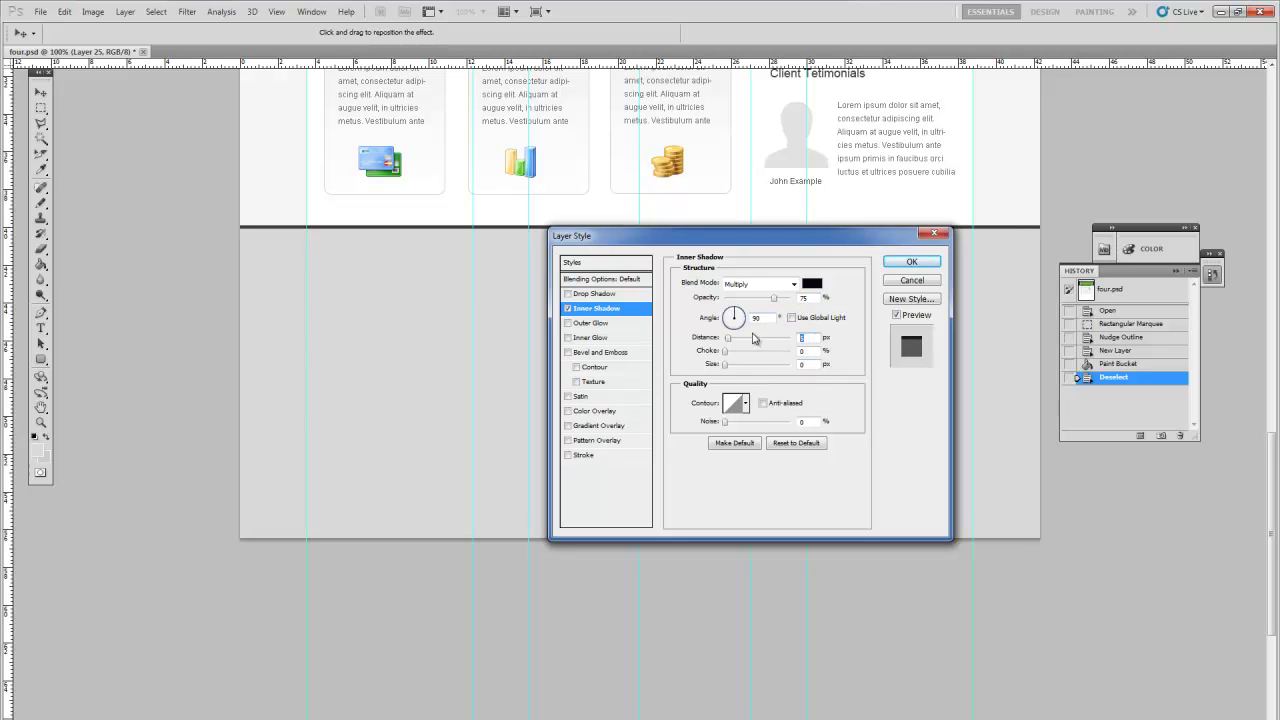
text(1)
drag(778, 302, 790, 299)
click(760, 284)
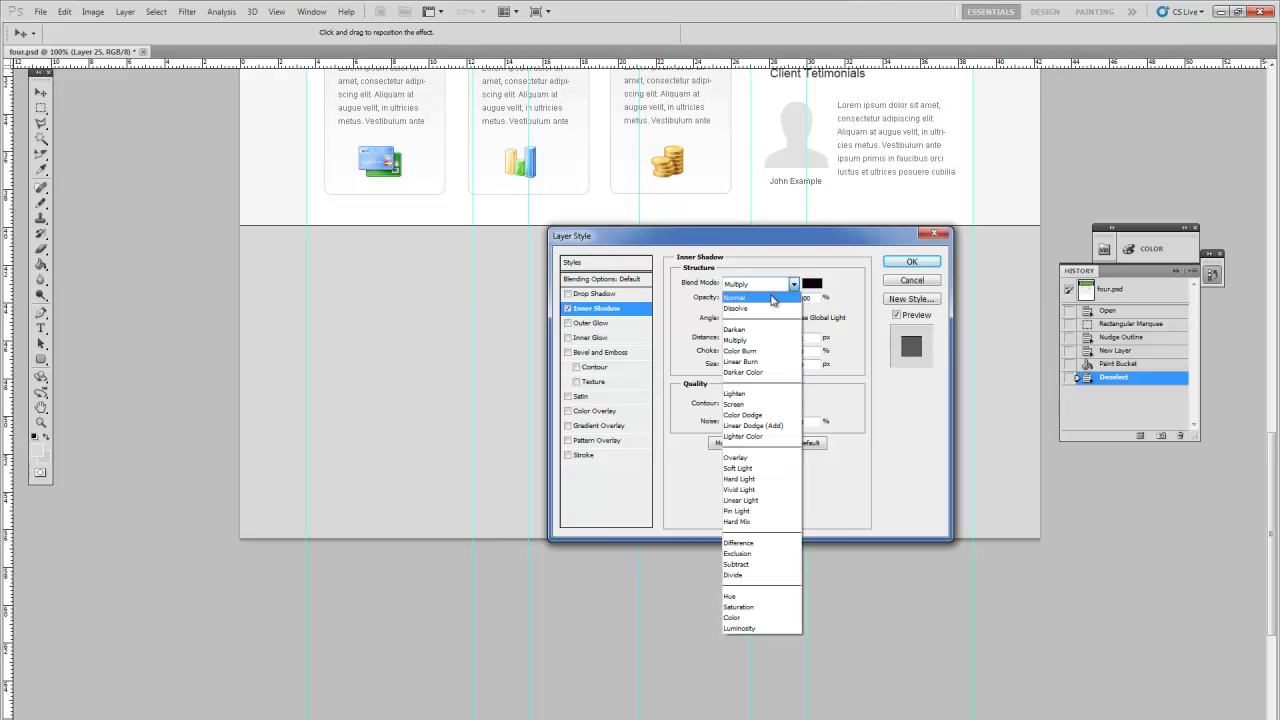
click(752, 285)
click(811, 283)
drag(596, 467, 519, 426)
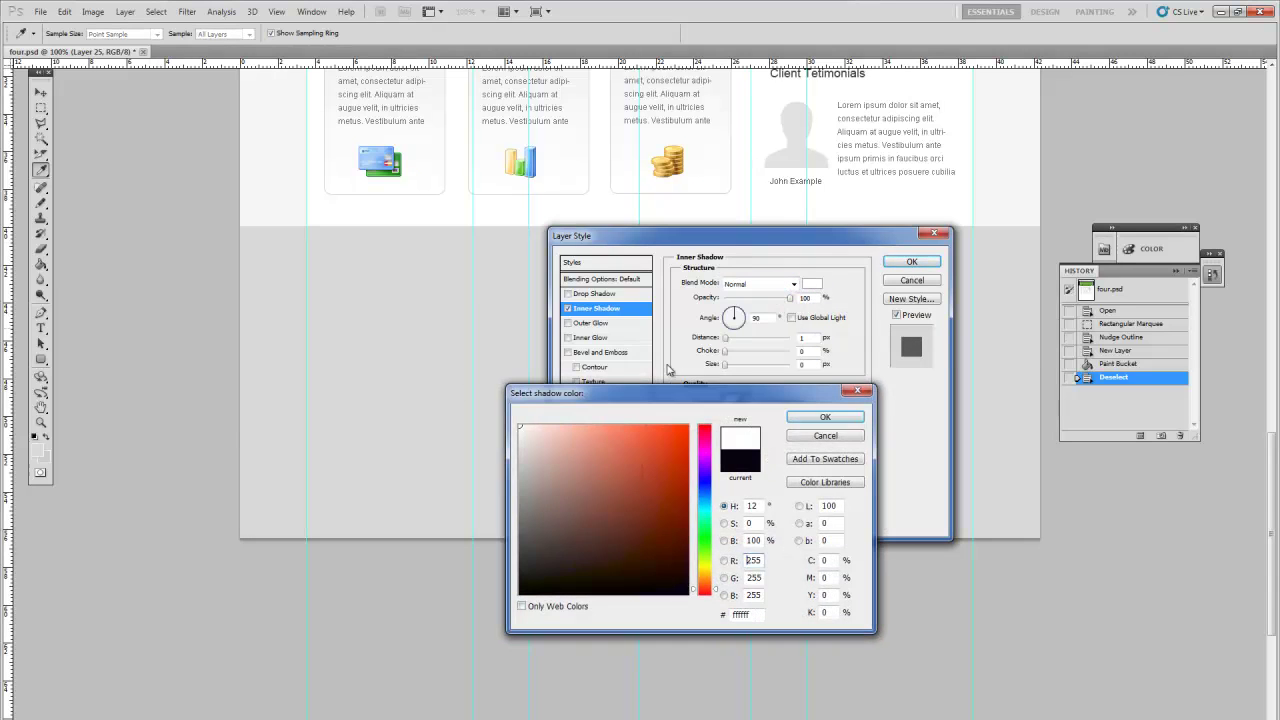
click(795, 416)
- Add a #b7b7b7 stroke border and apply the layer style
click(567, 455)
click(585, 455)
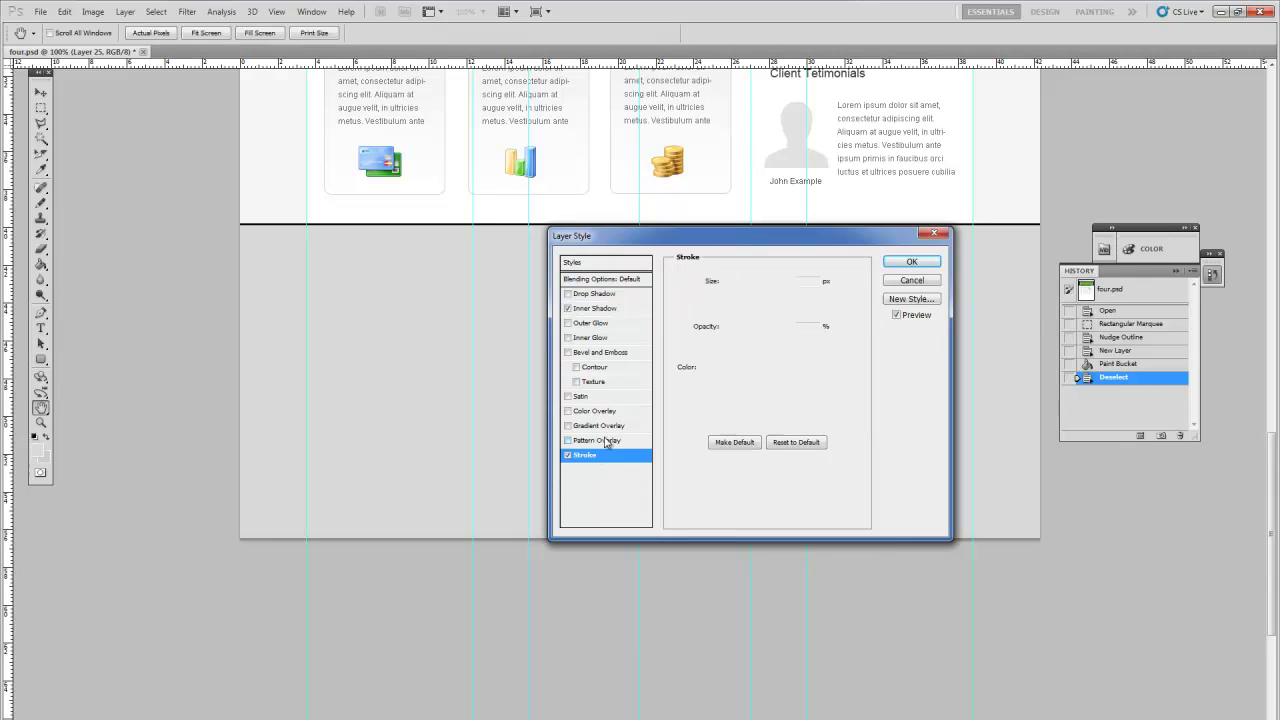
click(705, 368)
click(375, 265)
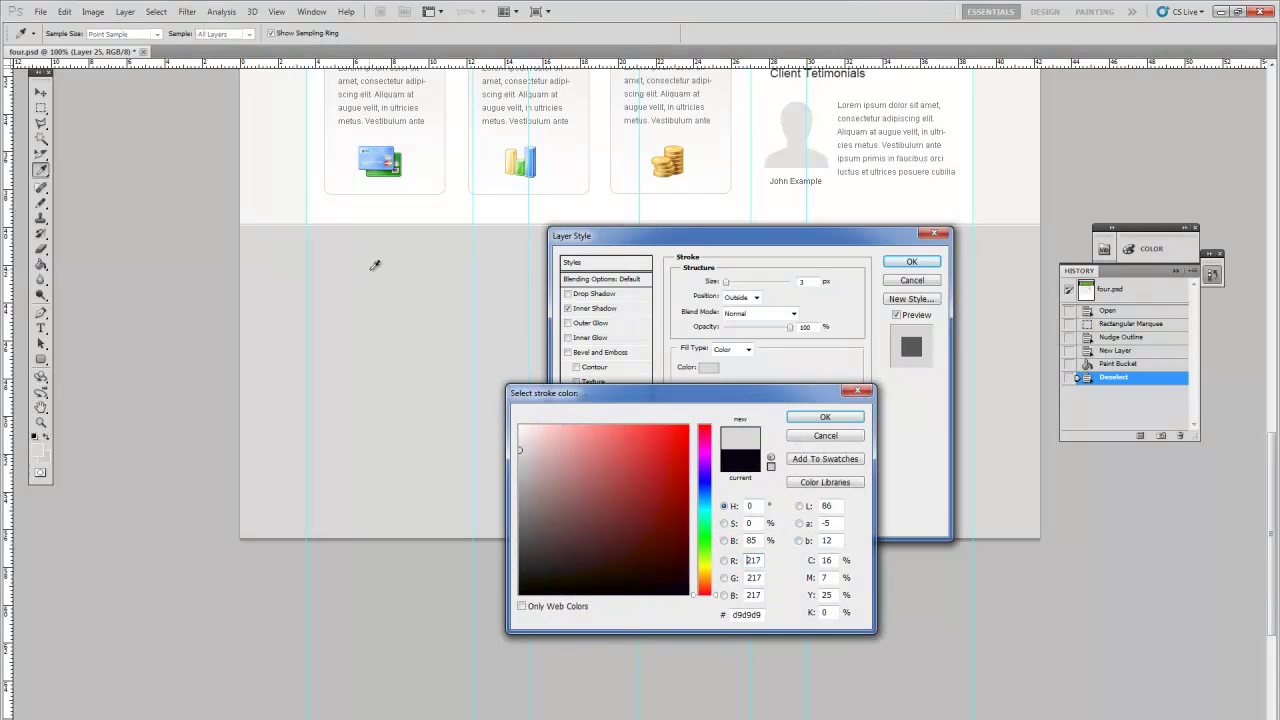
drag(539, 478, 517, 473)
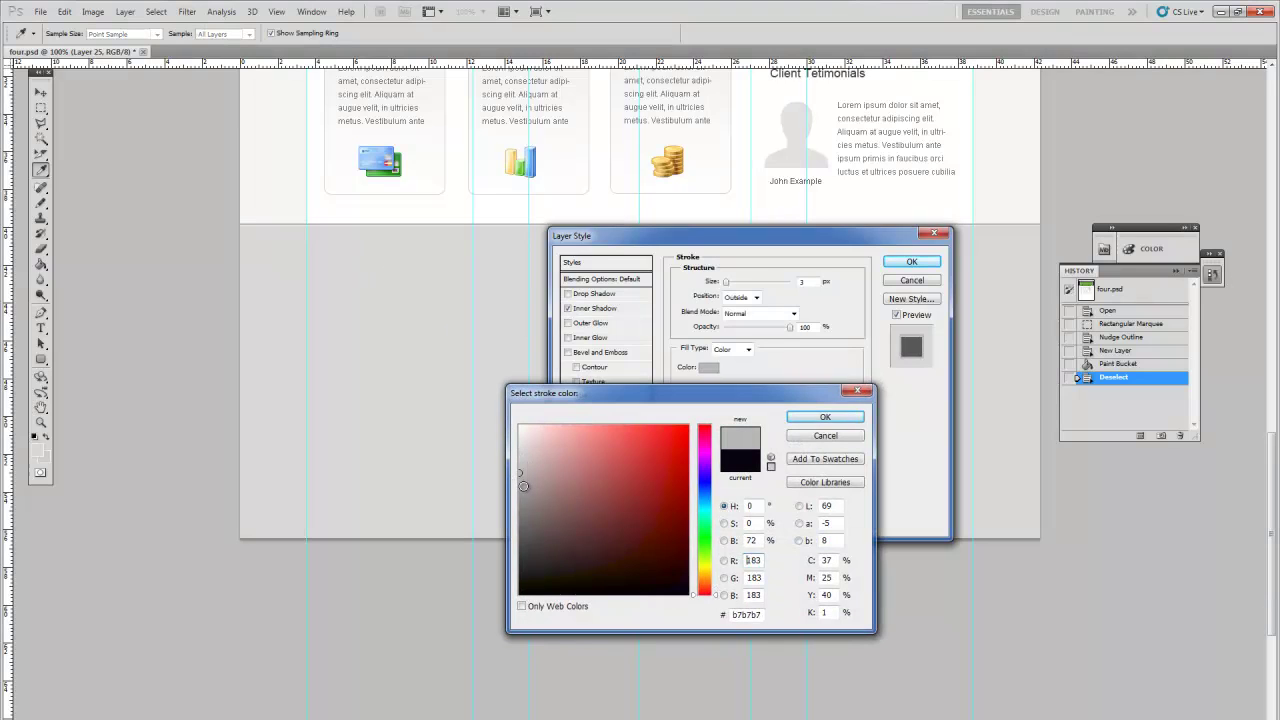
click(857, 415)
scroll(869, 226, up, 2)
scroll(869, 226, right, 5)
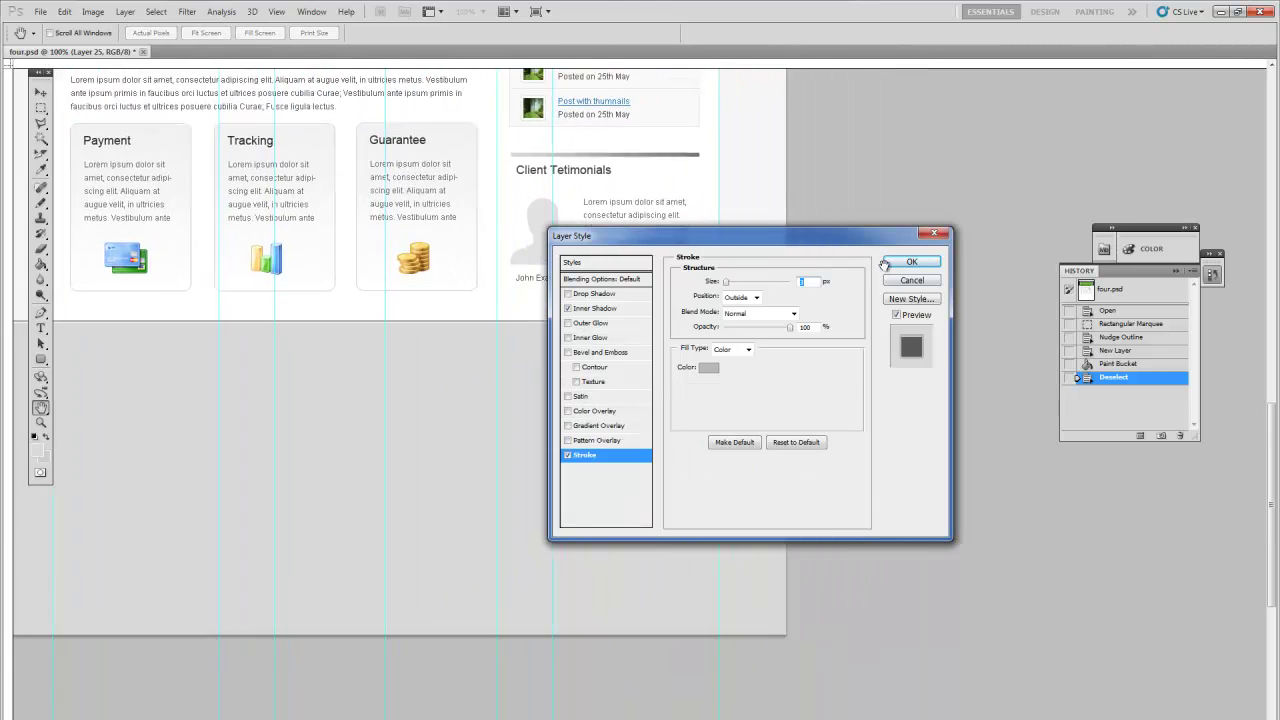
click(886, 263)
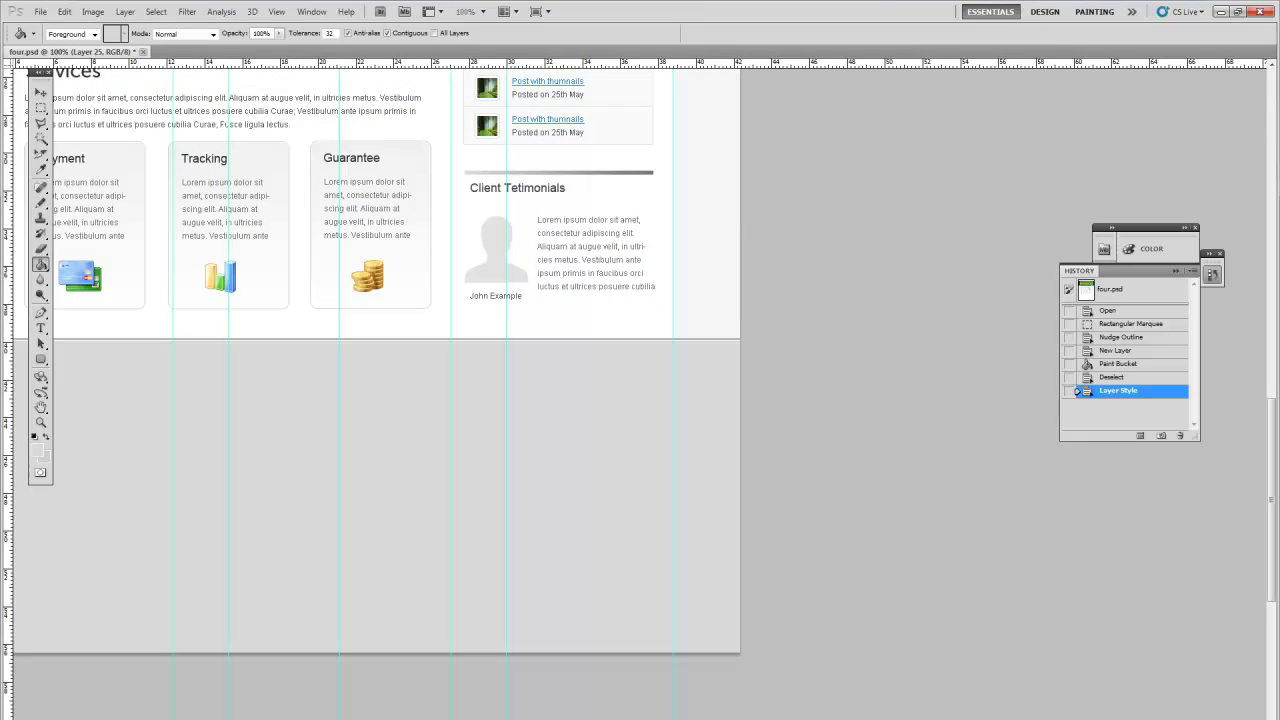
- Select a thin strip along the footer's top edge and nudge it down
scroll(91, 183, left, 5)
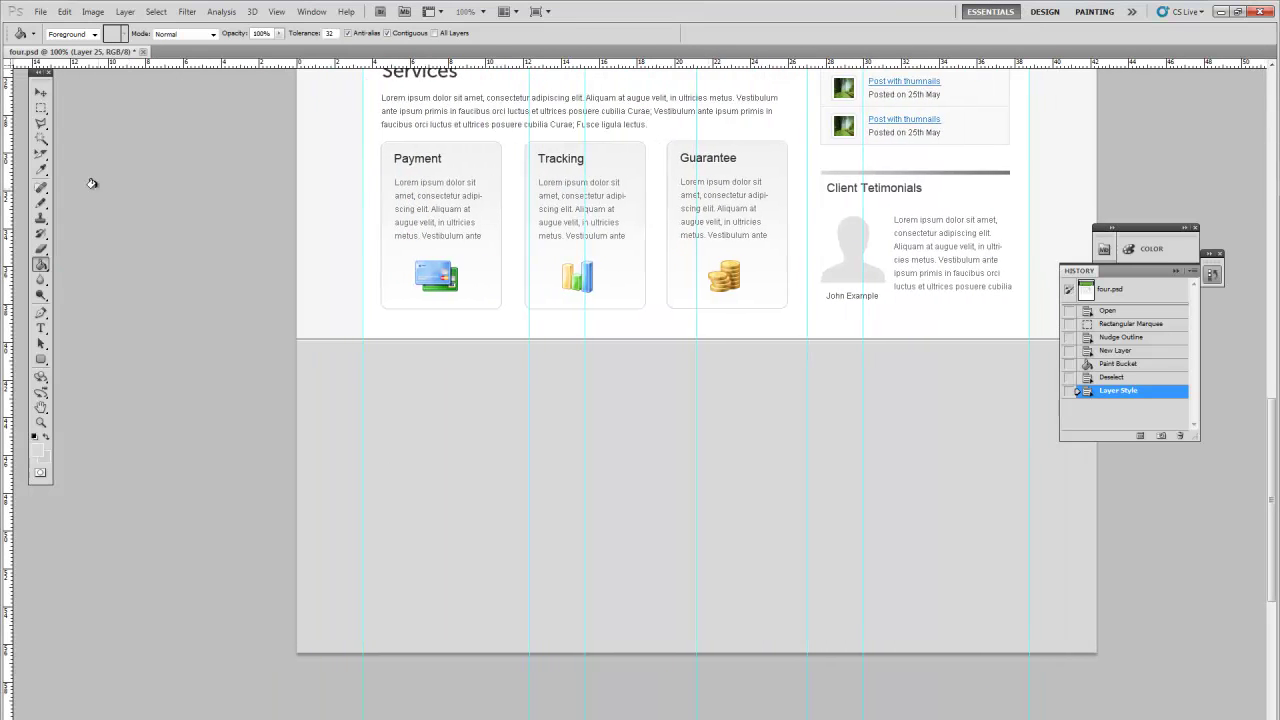
click(40, 107)
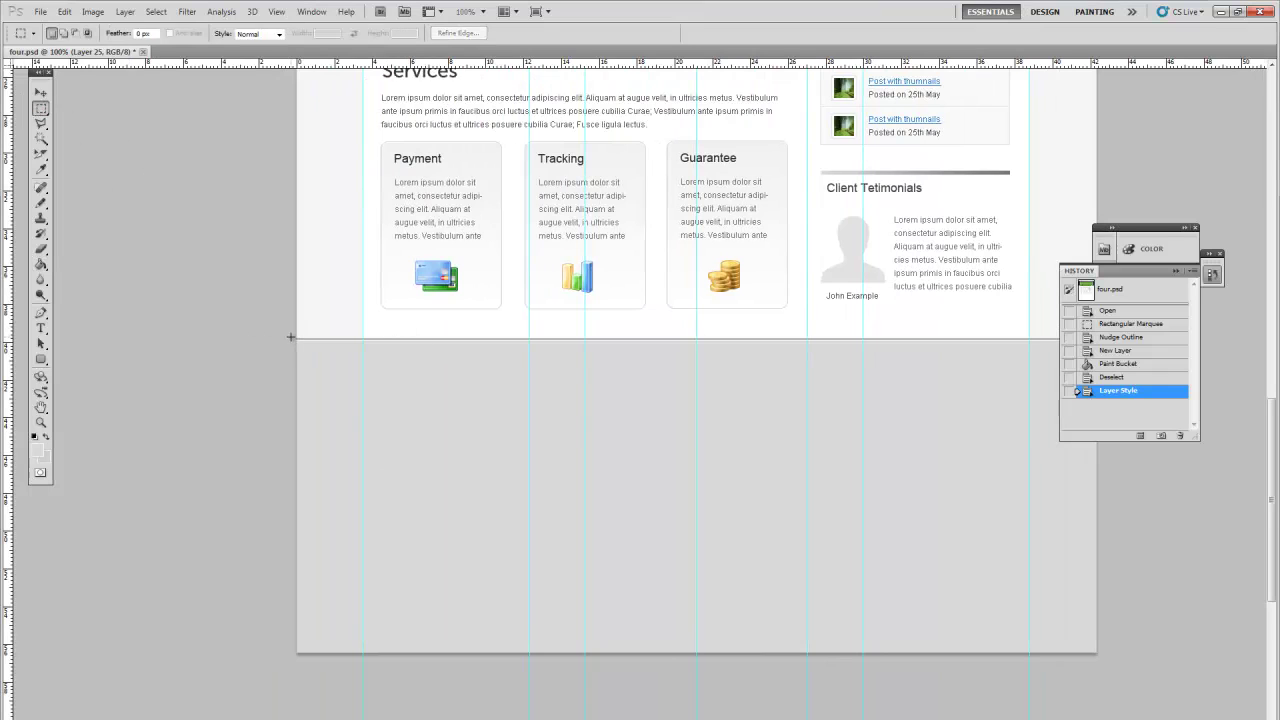
drag(942, 369, 1159, 333)
key(Down)
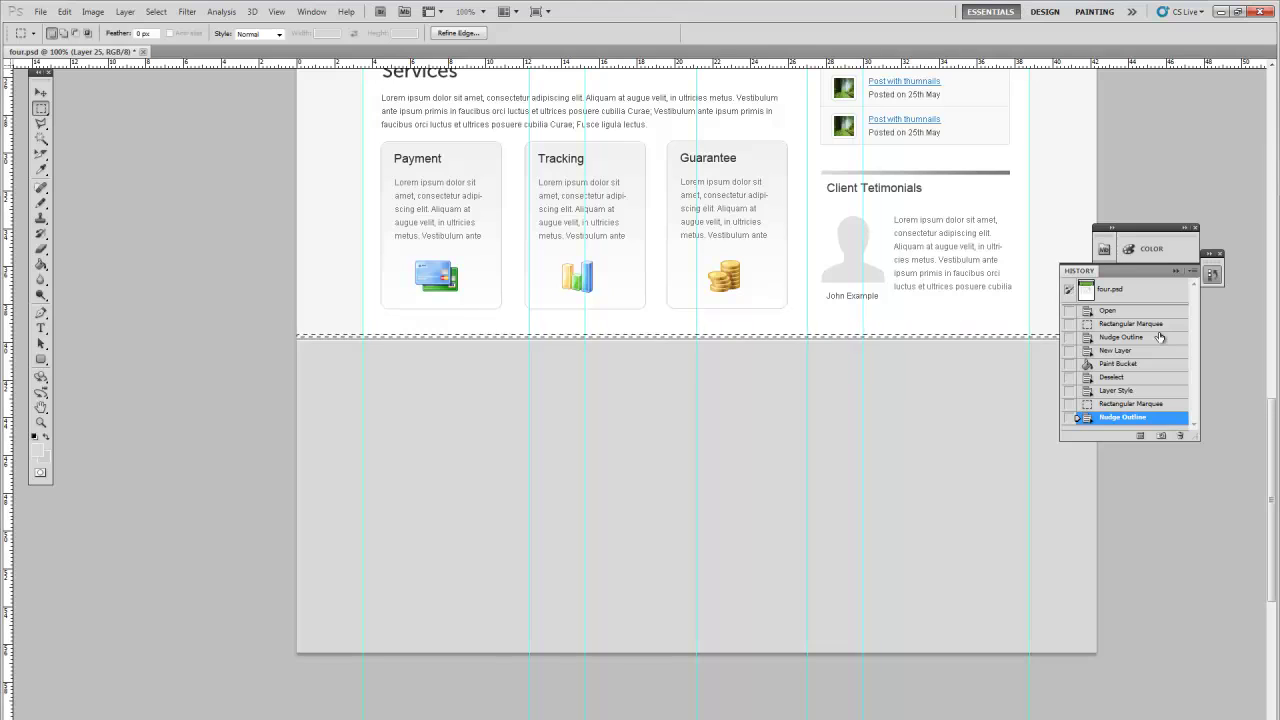
- Fill the strip with the Paint Bucket on a new layer, then deselect
click(124, 11)
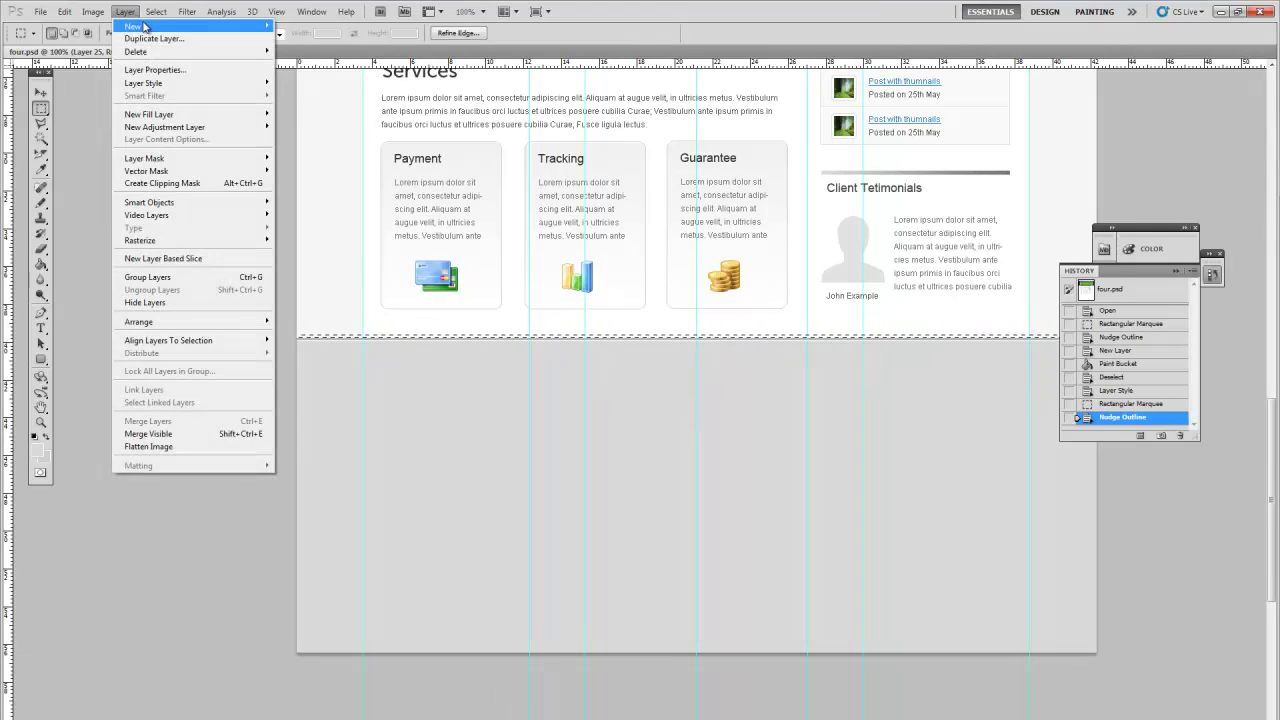
mouse_move(150, 25)
click(300, 26)
key(Return)
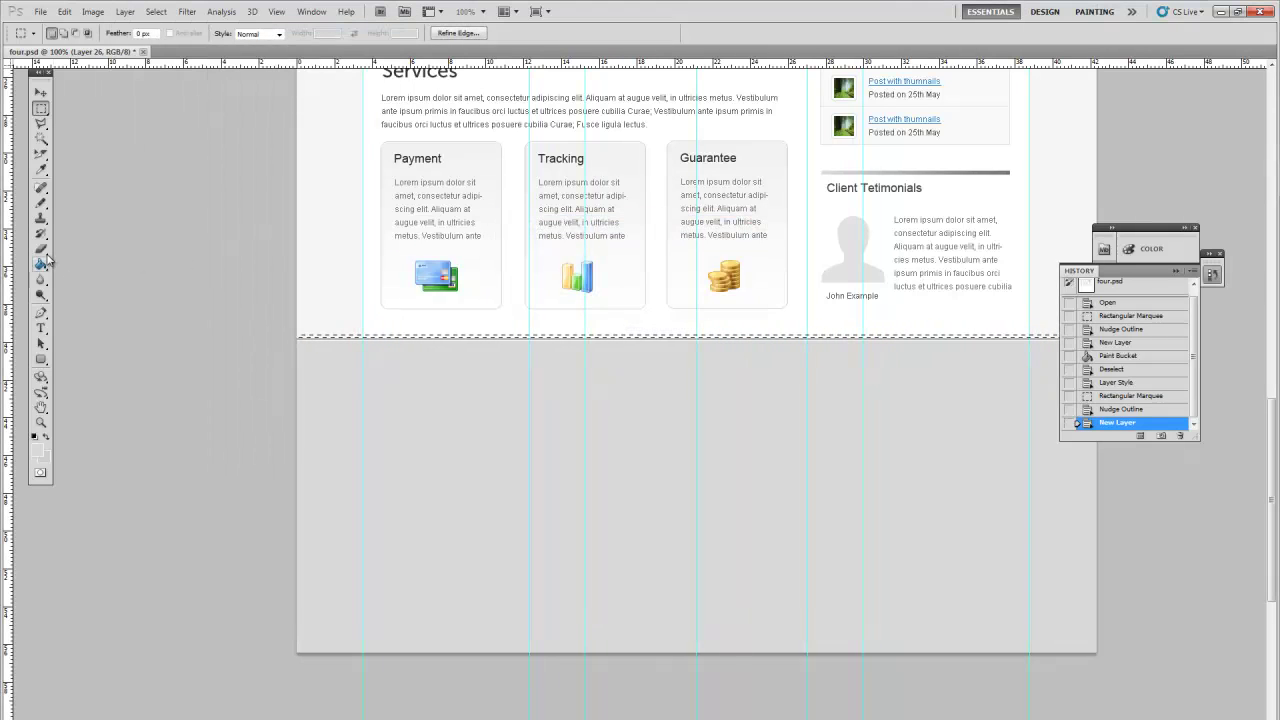
key(g)
click(445, 336)
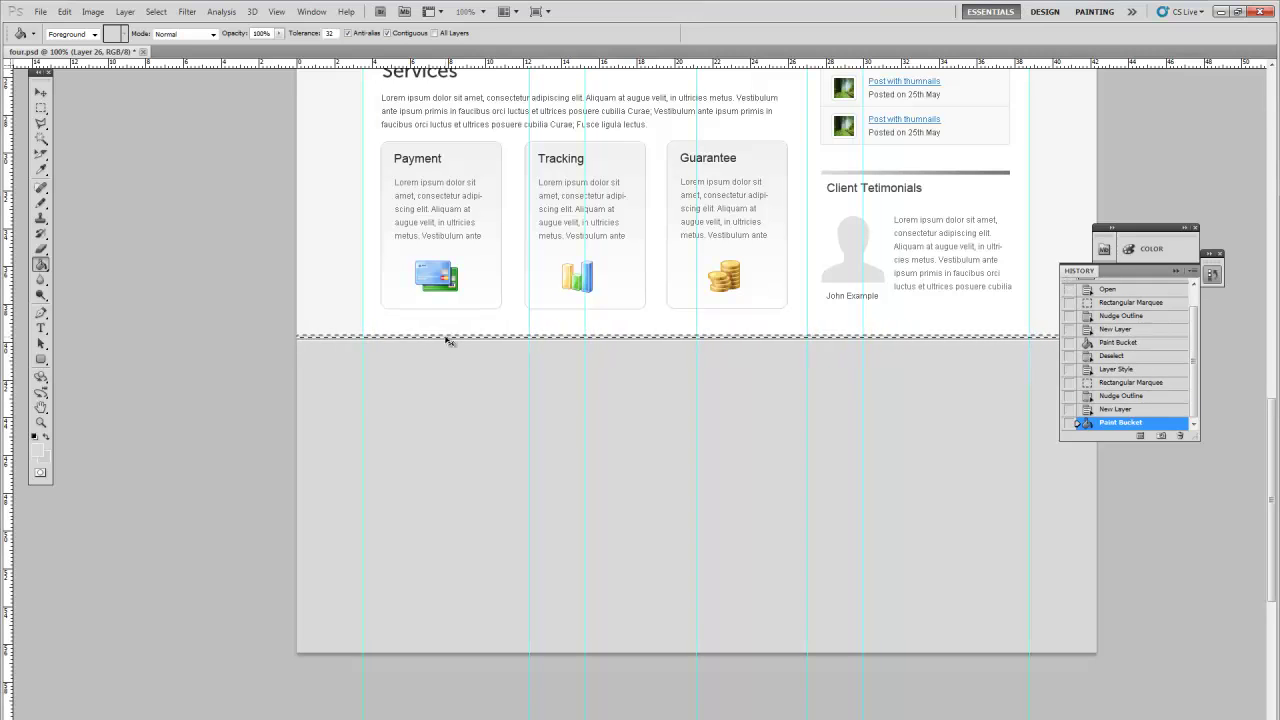
key(ctrl+d)
click(124, 11)
- Make the strip's fill transparent and add a Pattern Overlay at 100% scale
mouse_move(160, 78)
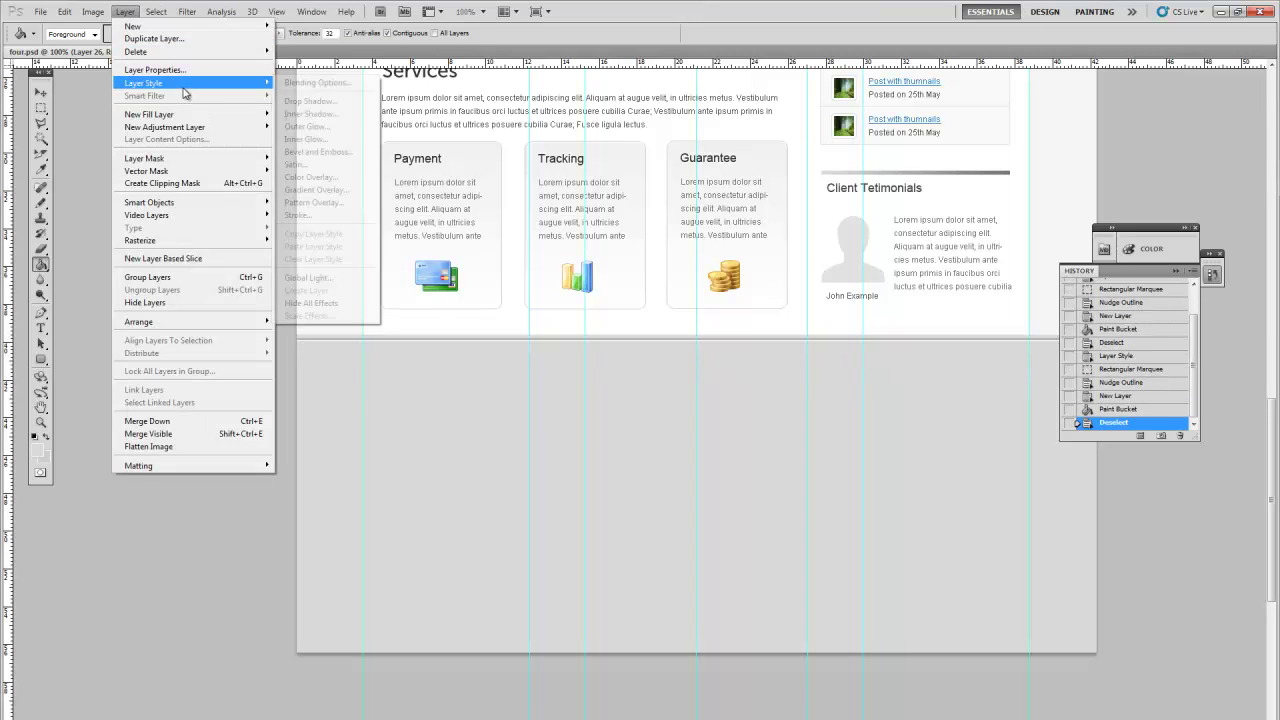
click(305, 82)
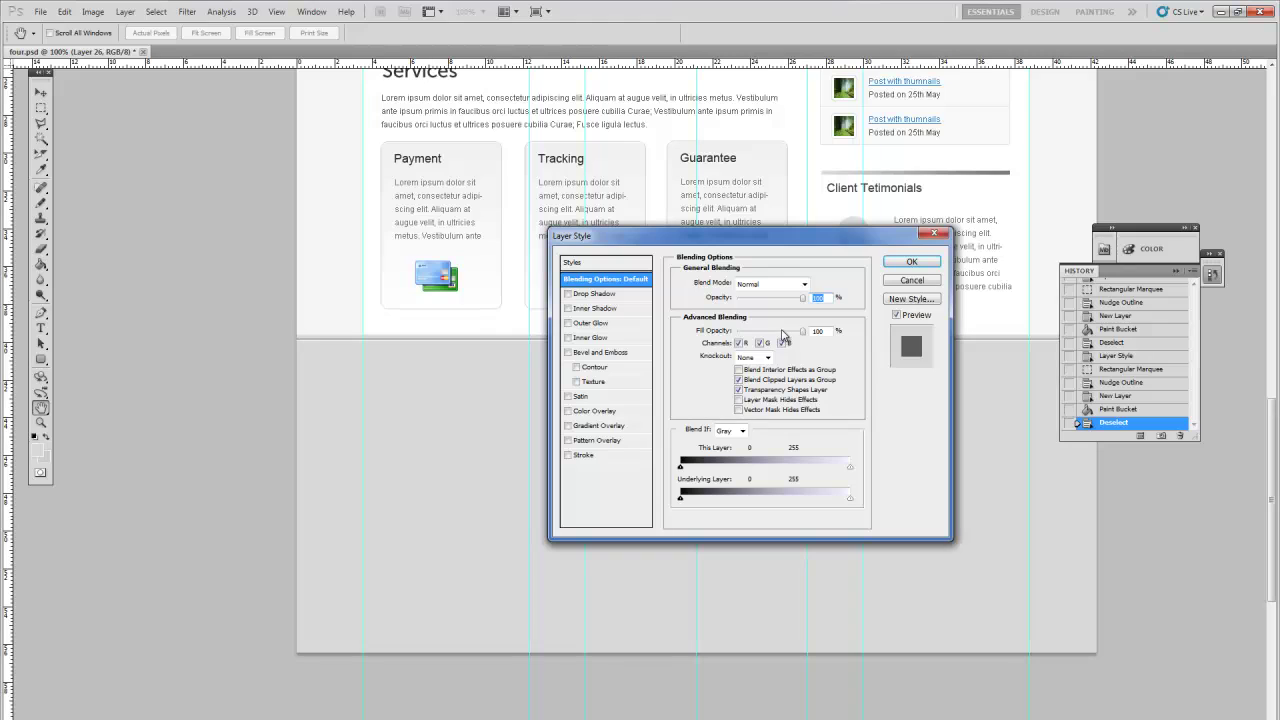
drag(784, 334, 597, 363)
click(568, 441)
click(600, 441)
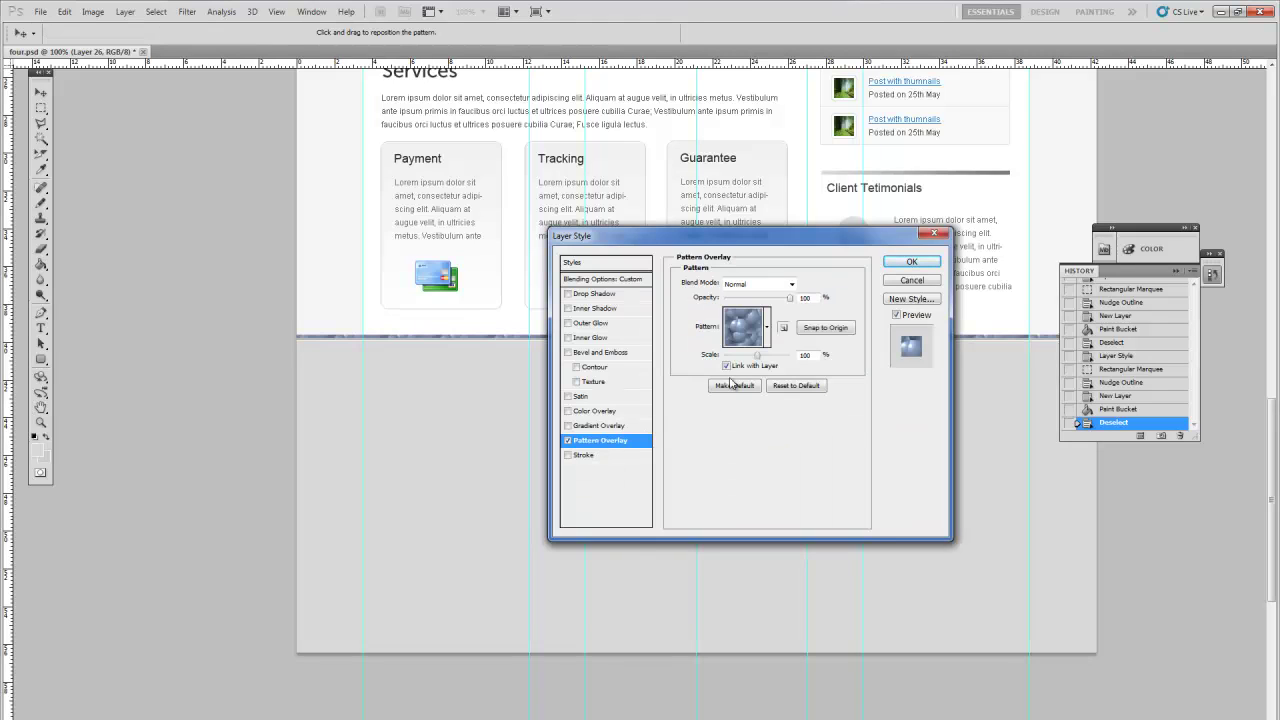
drag(762, 357, 753, 359)
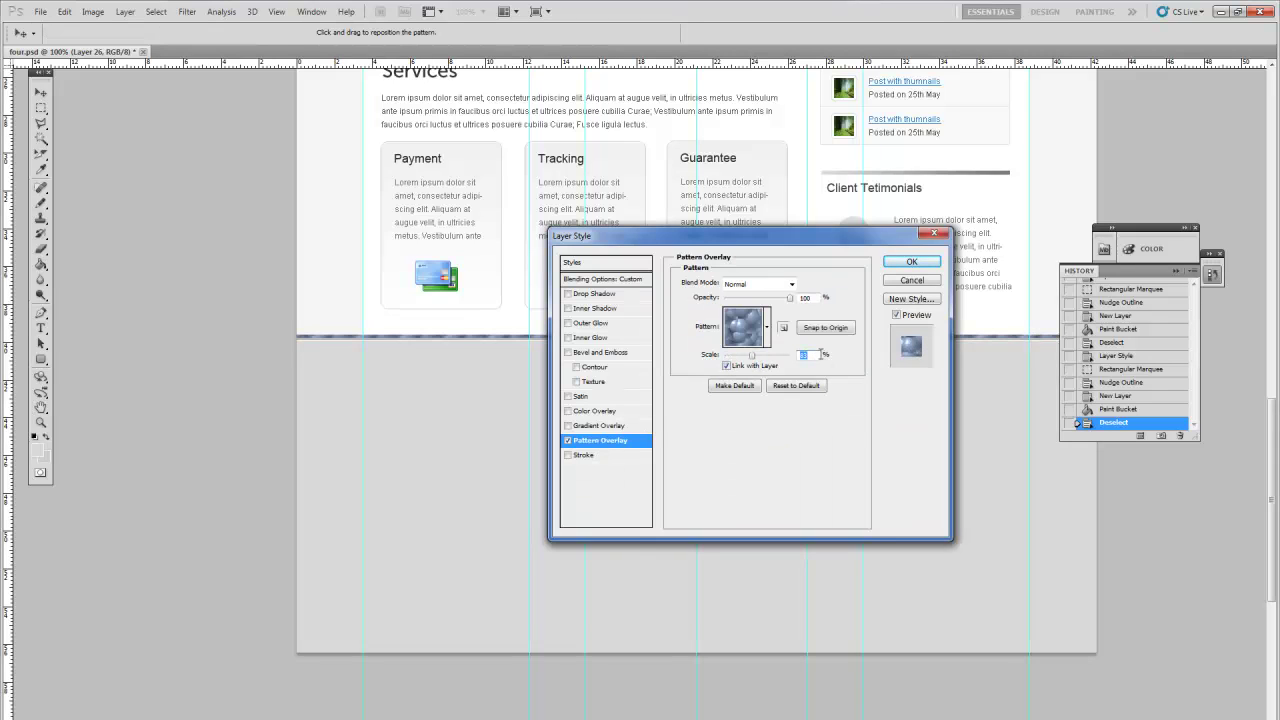
text(100)
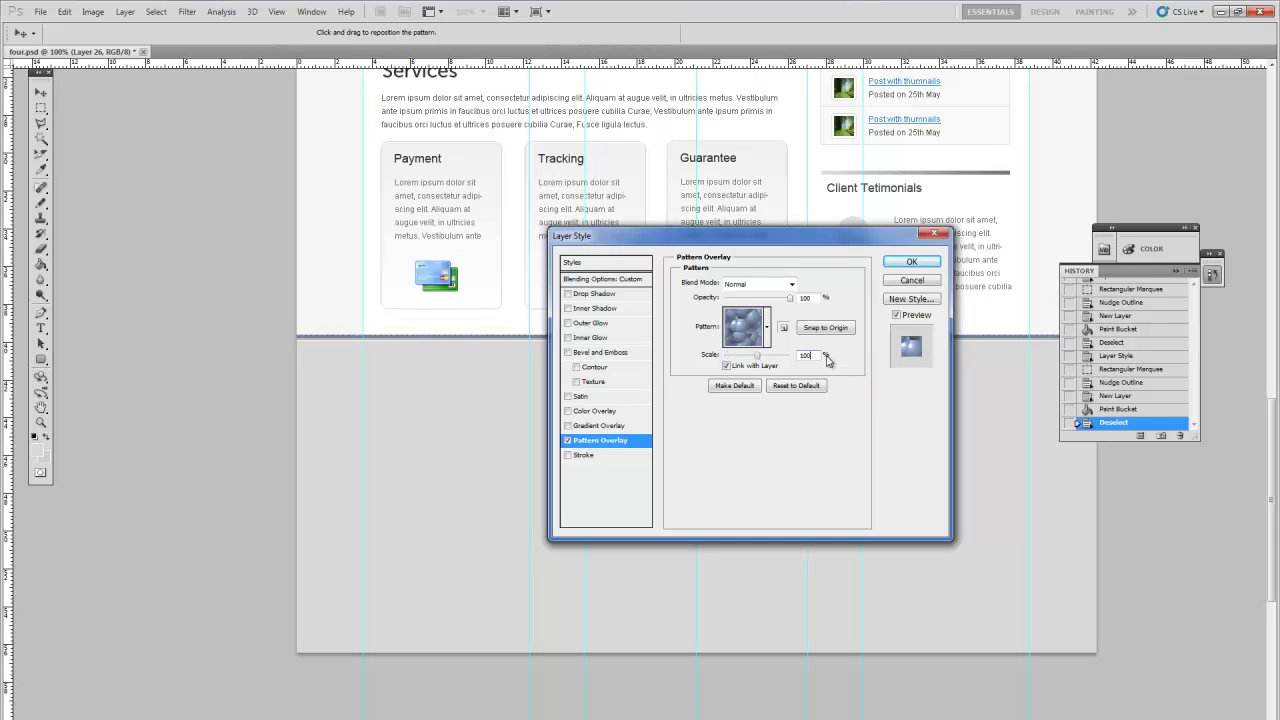
- Choose a plain light pattern for the overlay and apply the style
click(745, 334)
drag(805, 380, 805, 415)
click(704, 432)
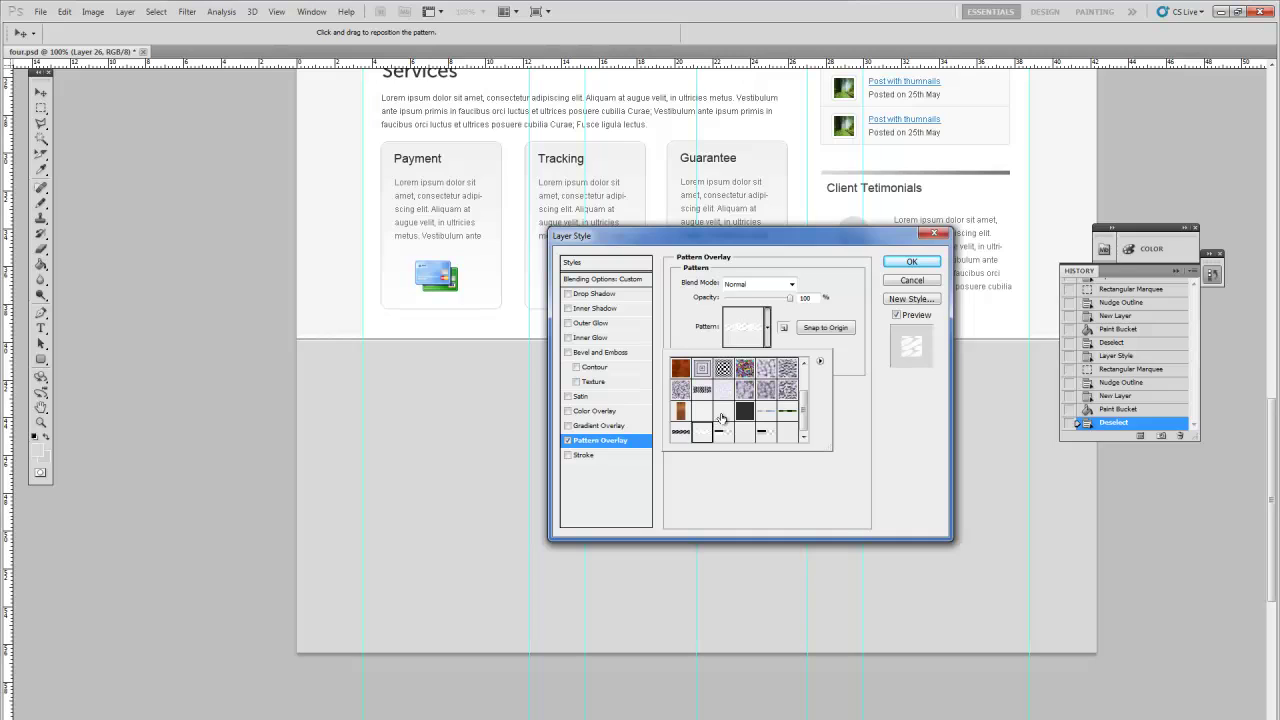
click(720, 416)
click(913, 263)
click(913, 263)
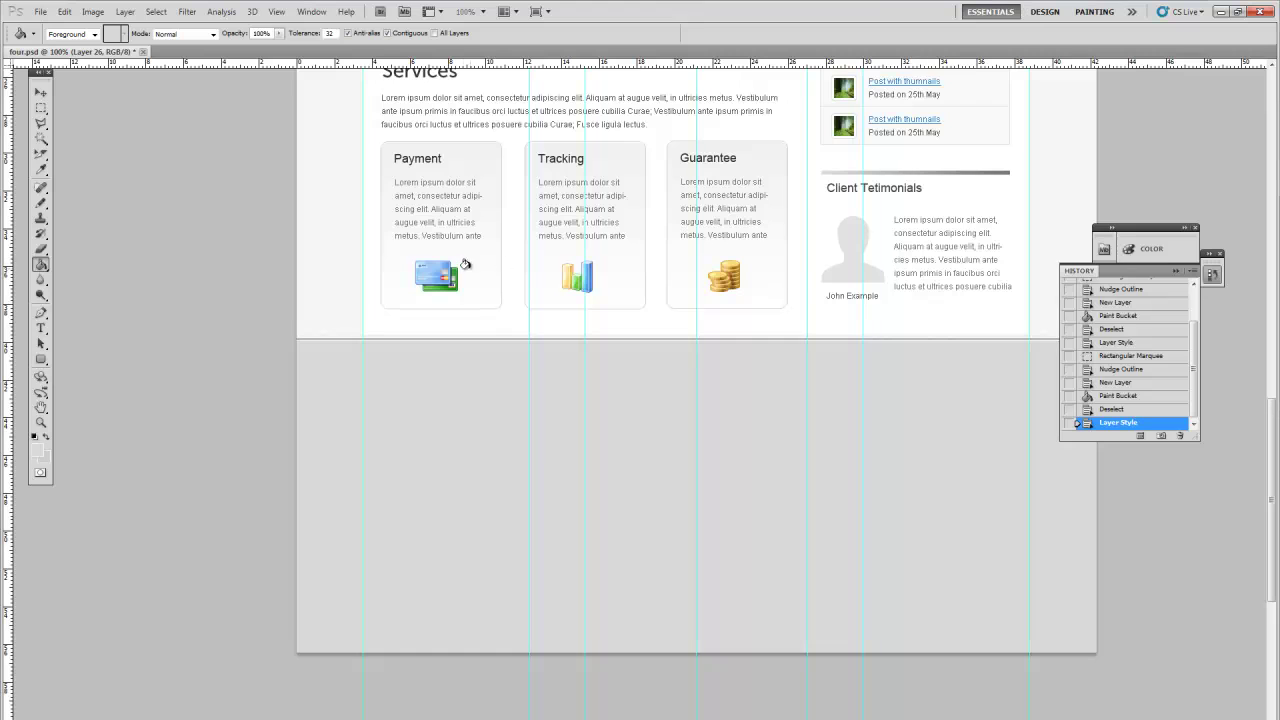
- Delete Layer 26's pixels in the band just above the footer's top edge
click(40, 108)
drag(283, 266, 1256, 332)
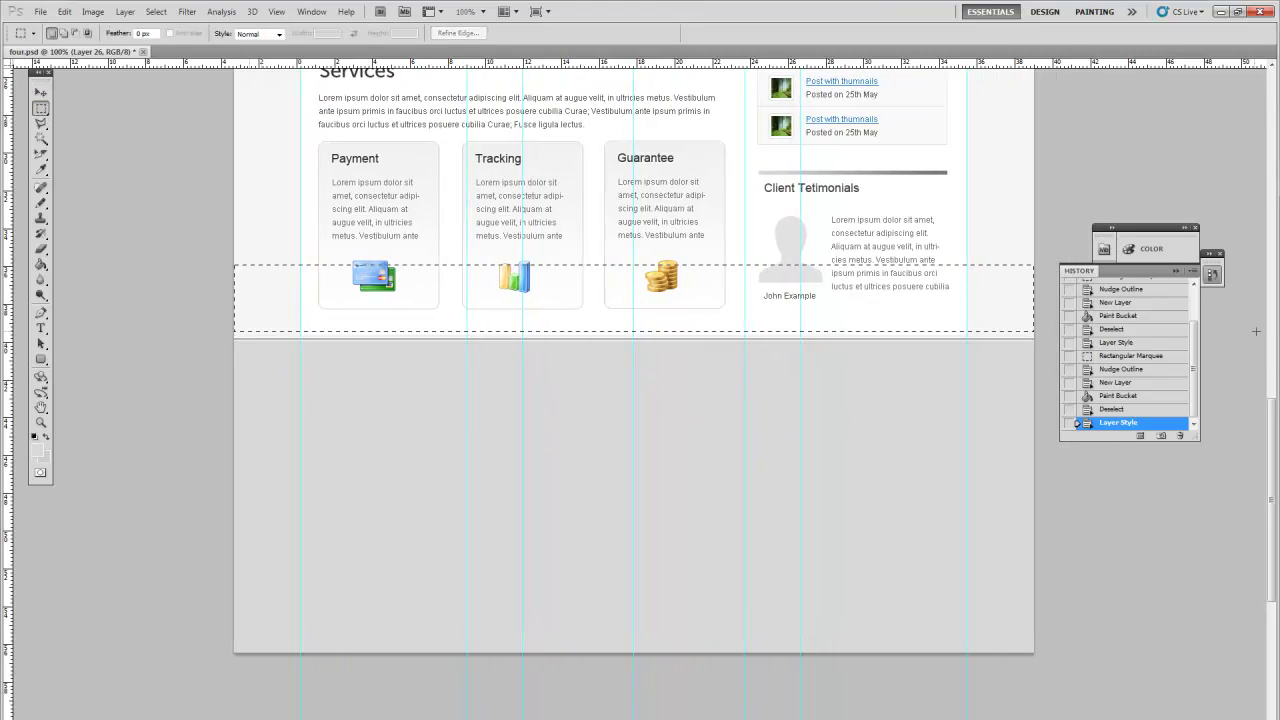
key(Down)
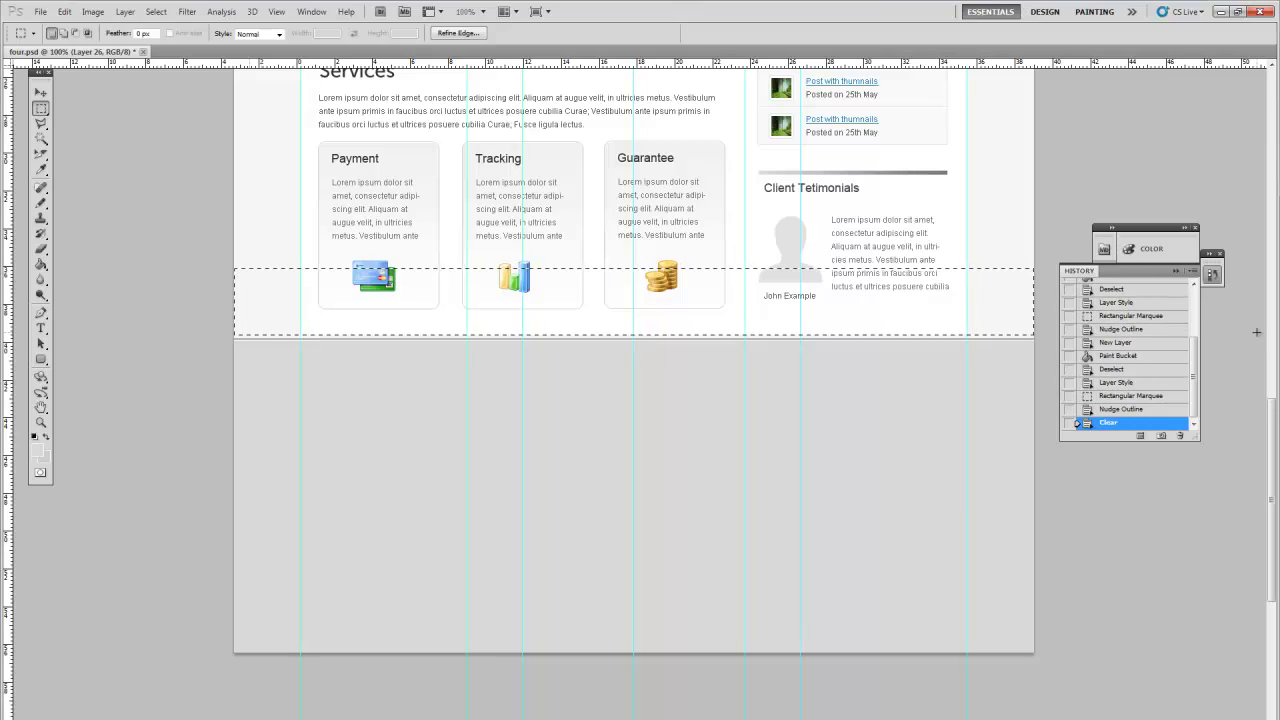
key(Delete)
key(ctrl+d)
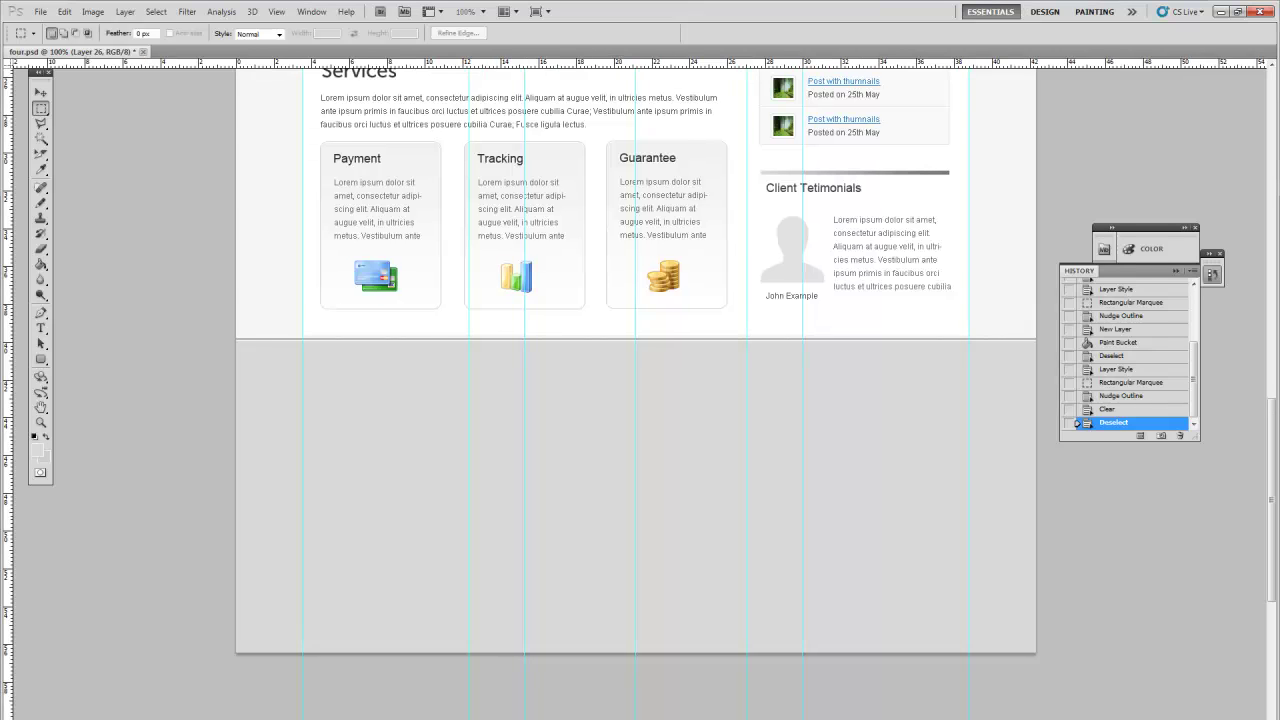
scroll(648, 360, left, 1)
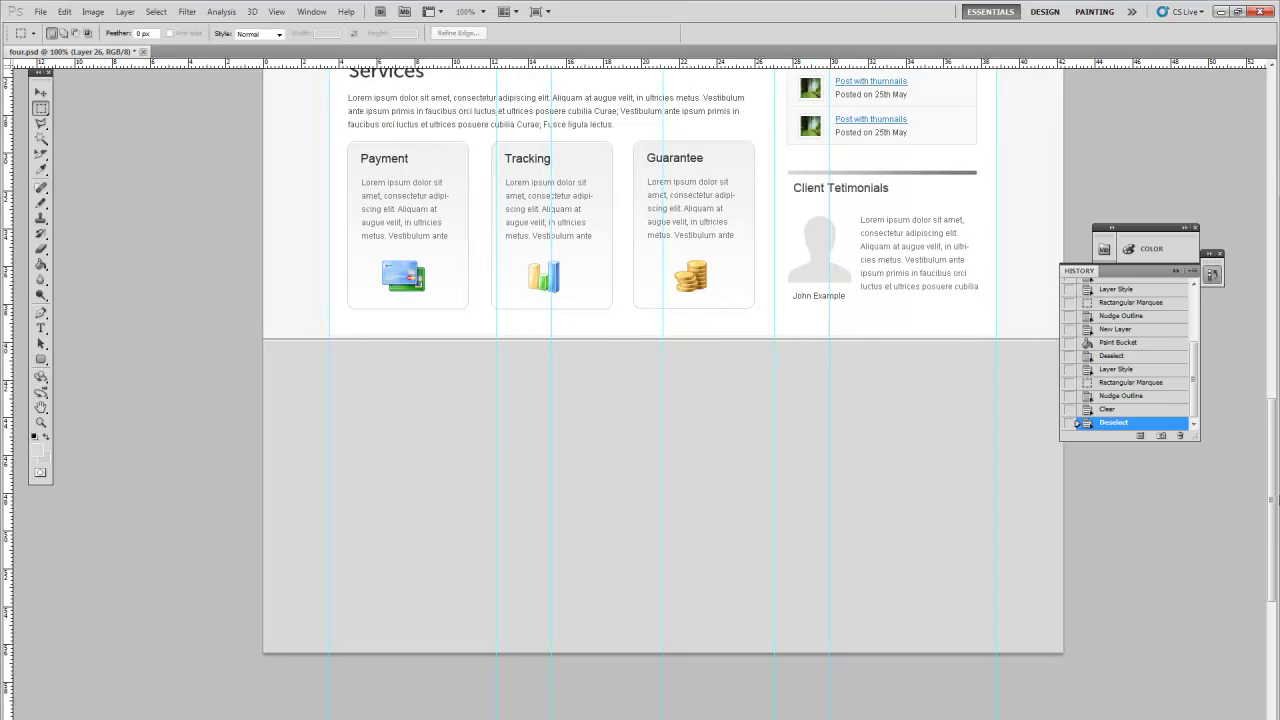
scroll(1273, 498, down, 2)
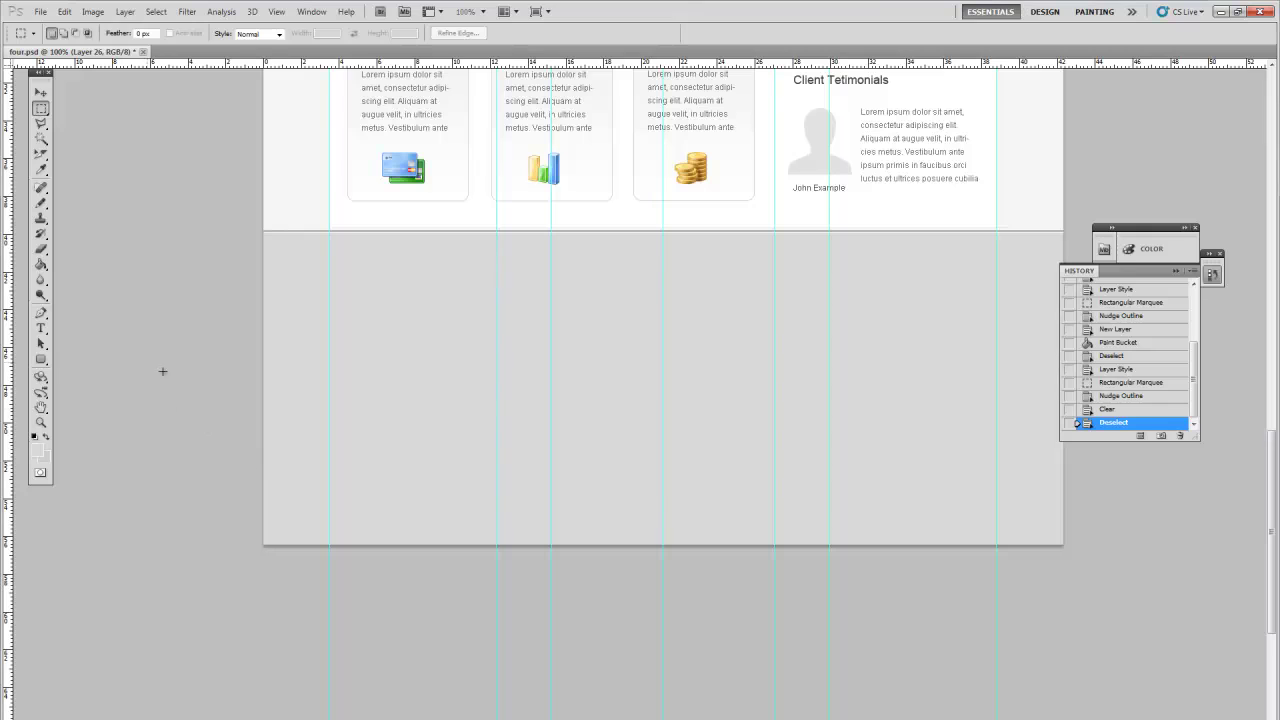
- Select the strip along the footer's bottom edge and add a new layer
drag(436, 540, 435, 540)
click(255, 535)
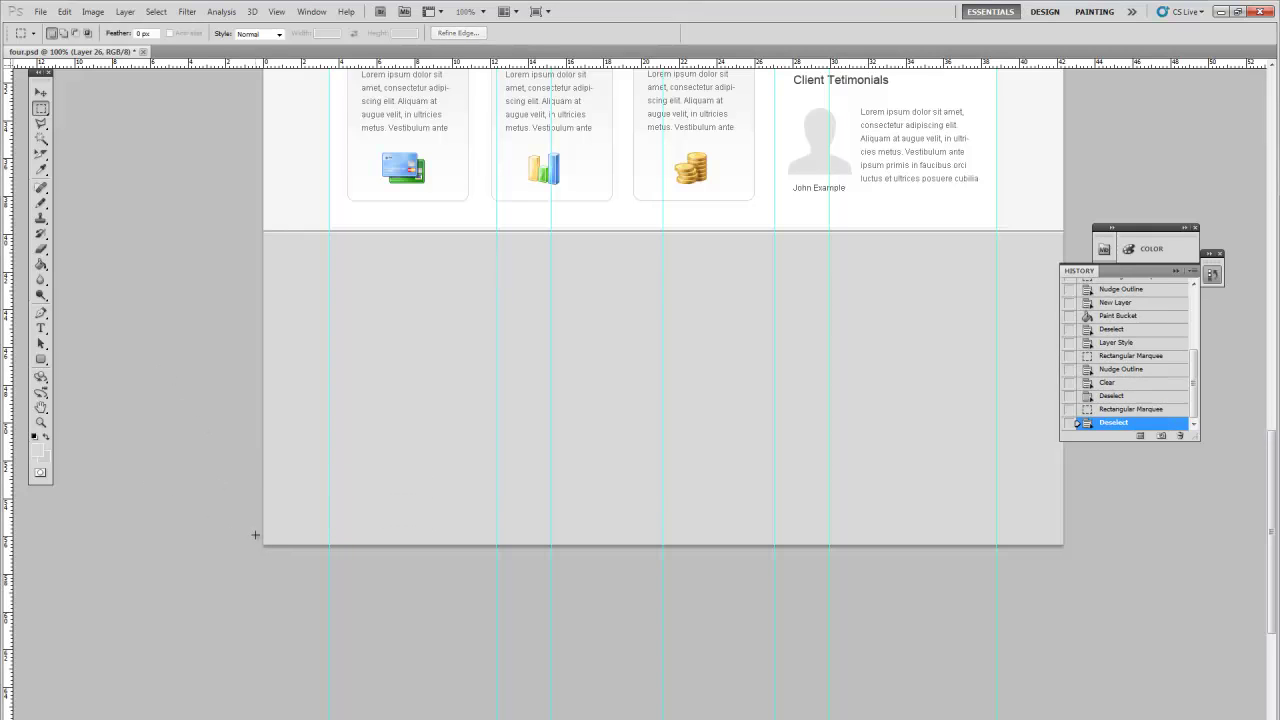
drag(246, 519, 1098, 629)
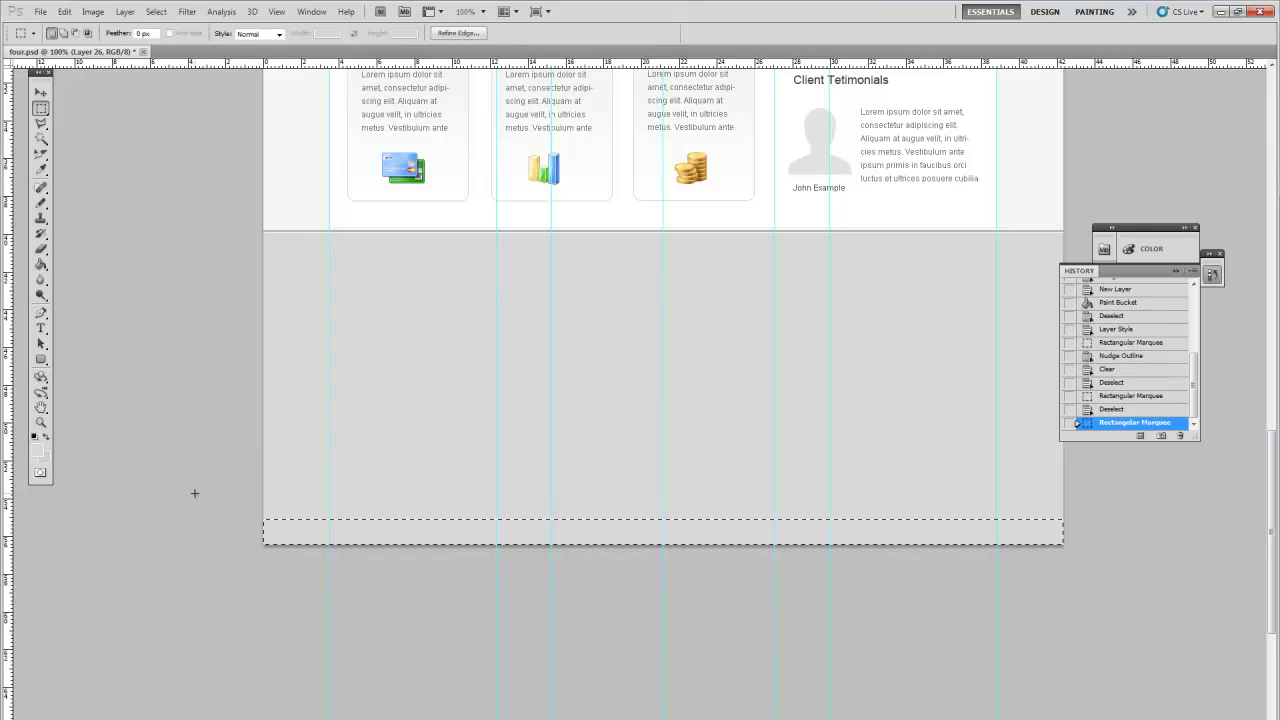
drag(251, 524, 1265, 546)
click(124, 11)
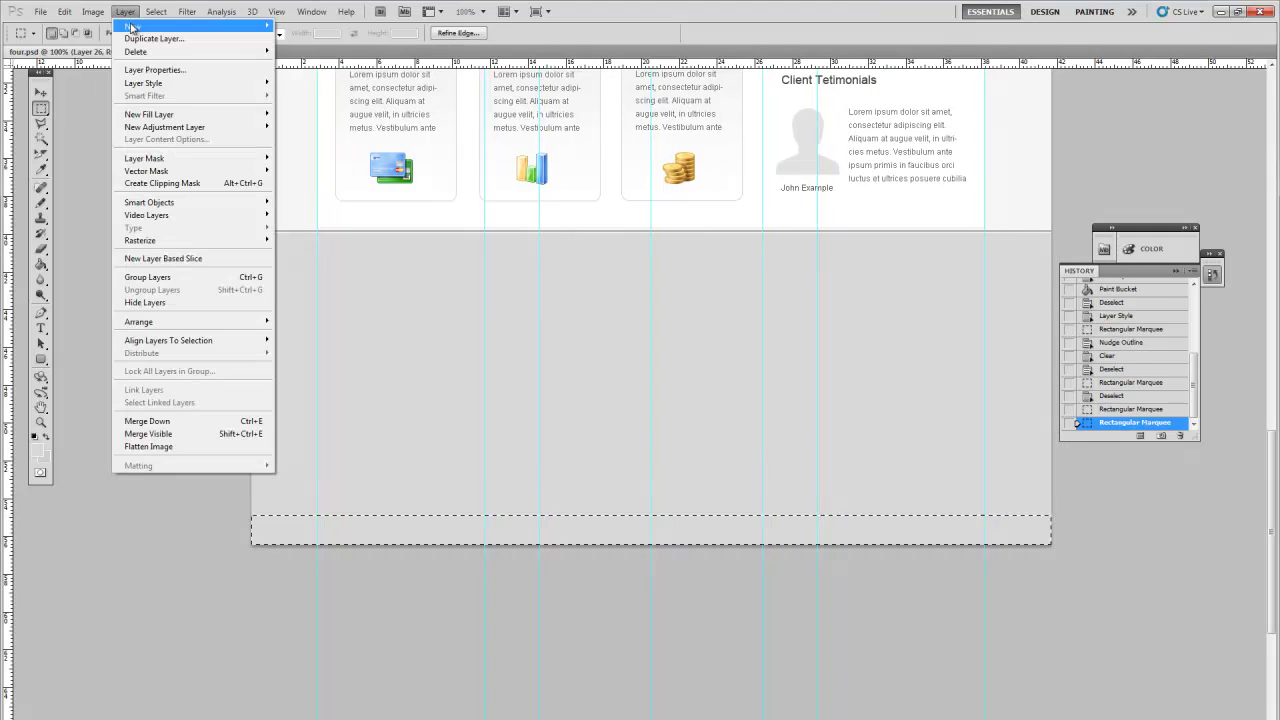
mouse_move(250, 26)
click(290, 26)
key(Return)
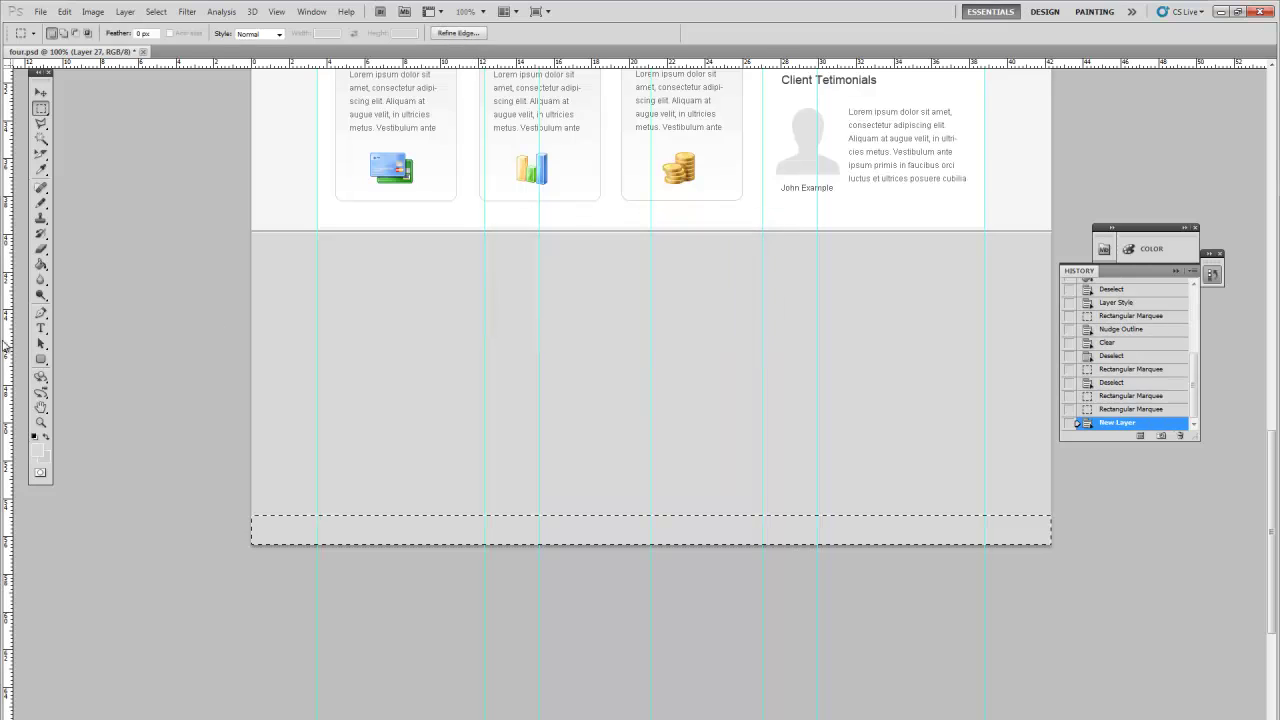
- Fill the bottom strip with black and deselect
key(i)
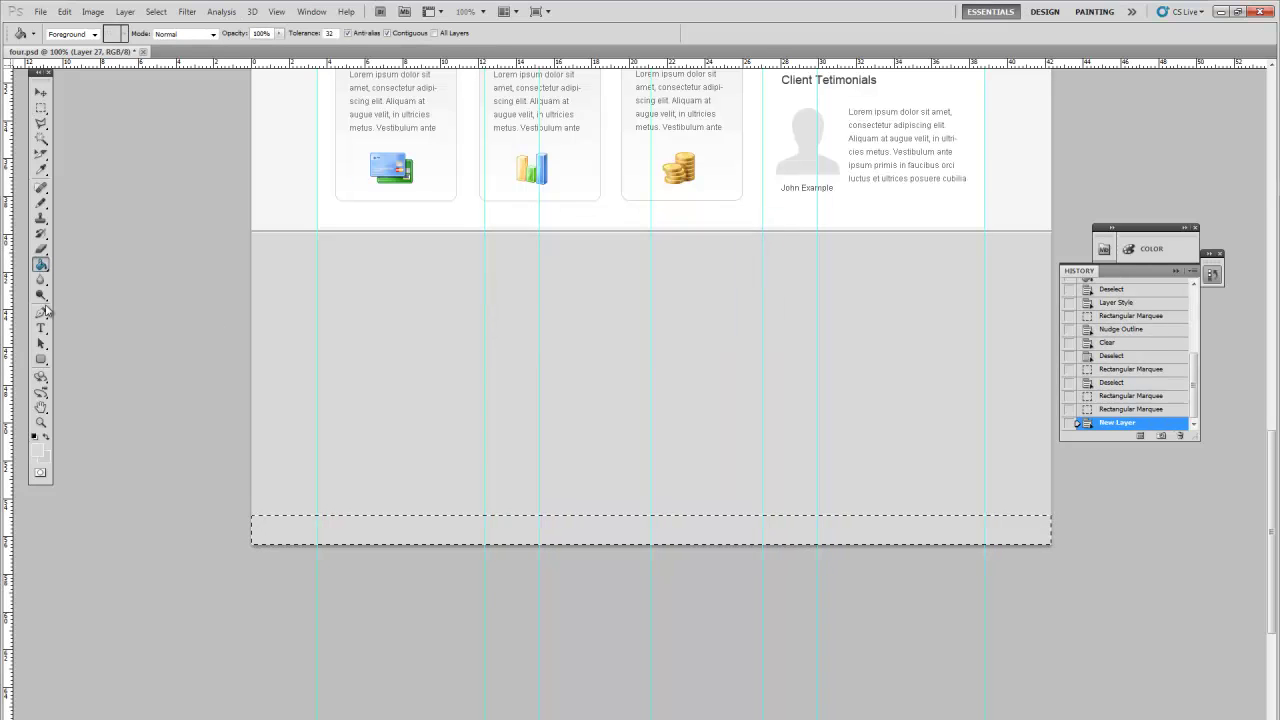
click(35, 437)
drag(528, 578, 467, 654)
click(825, 417)
key(g)
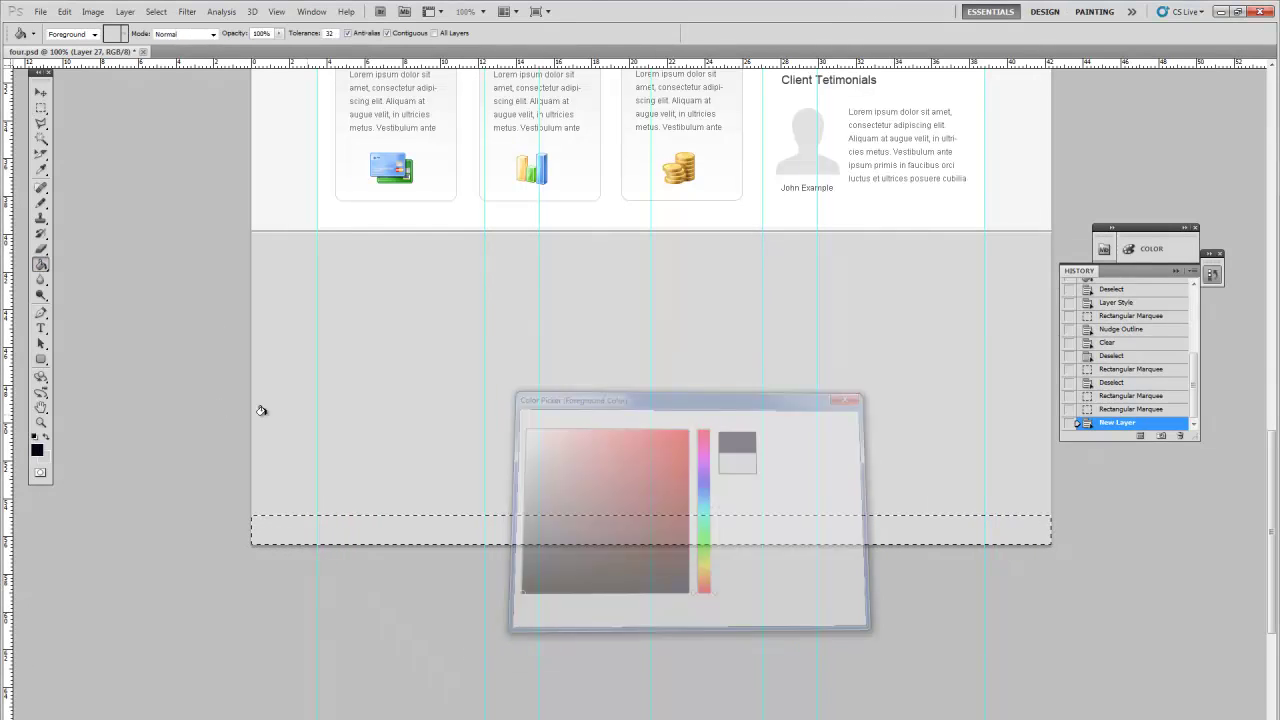
click(343, 534)
key(ctrl+d)
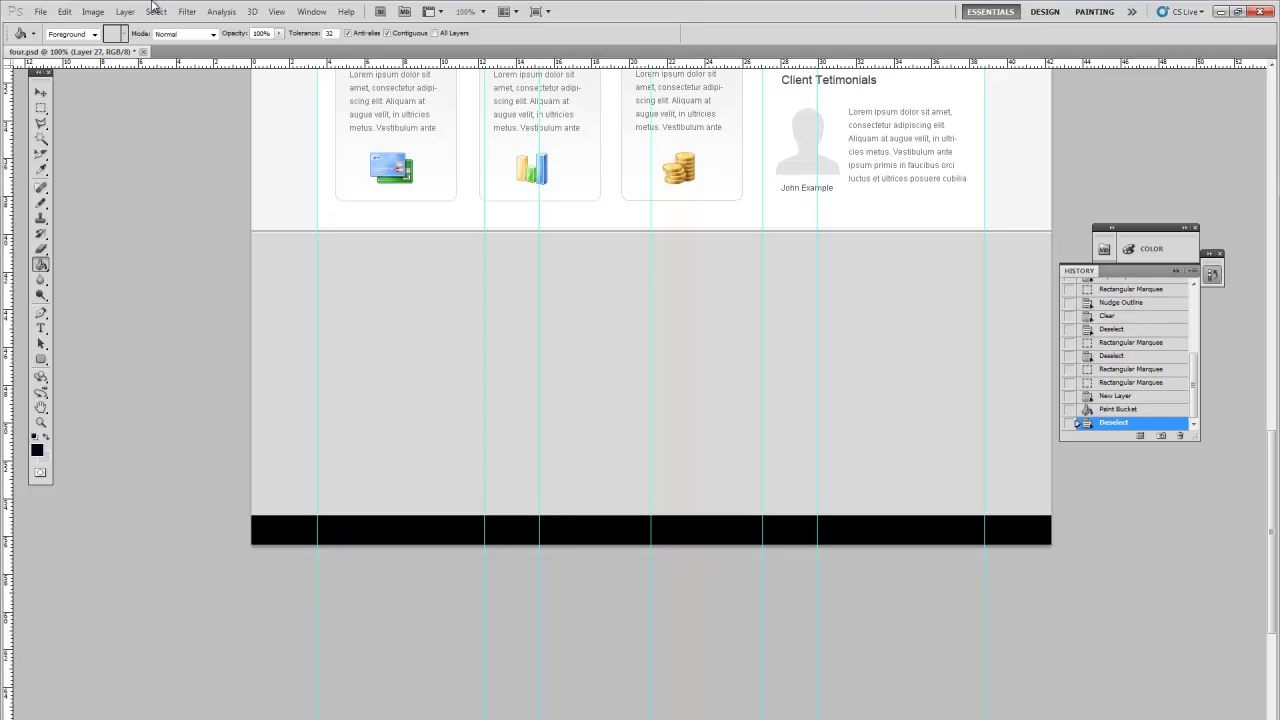
- Lower the black band layer's opacity to 10%
click(125, 11)
mouse_move(172, 84)
click(366, 84)
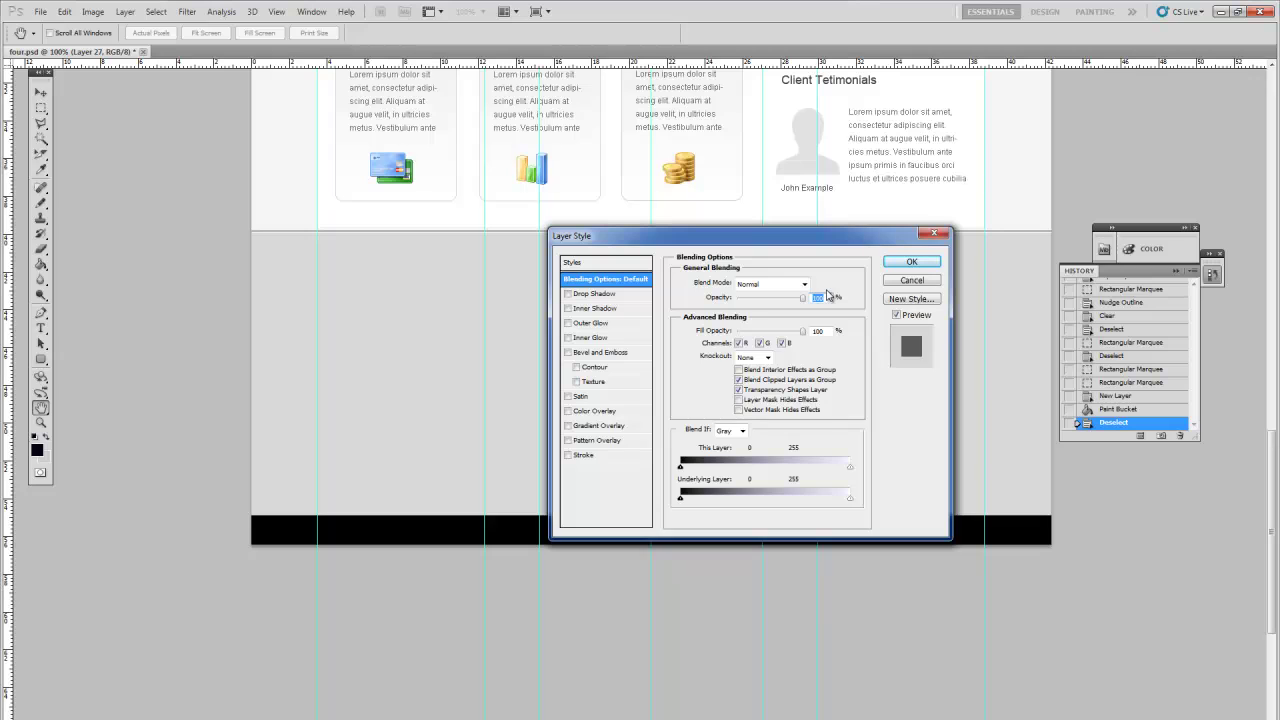
text(10)
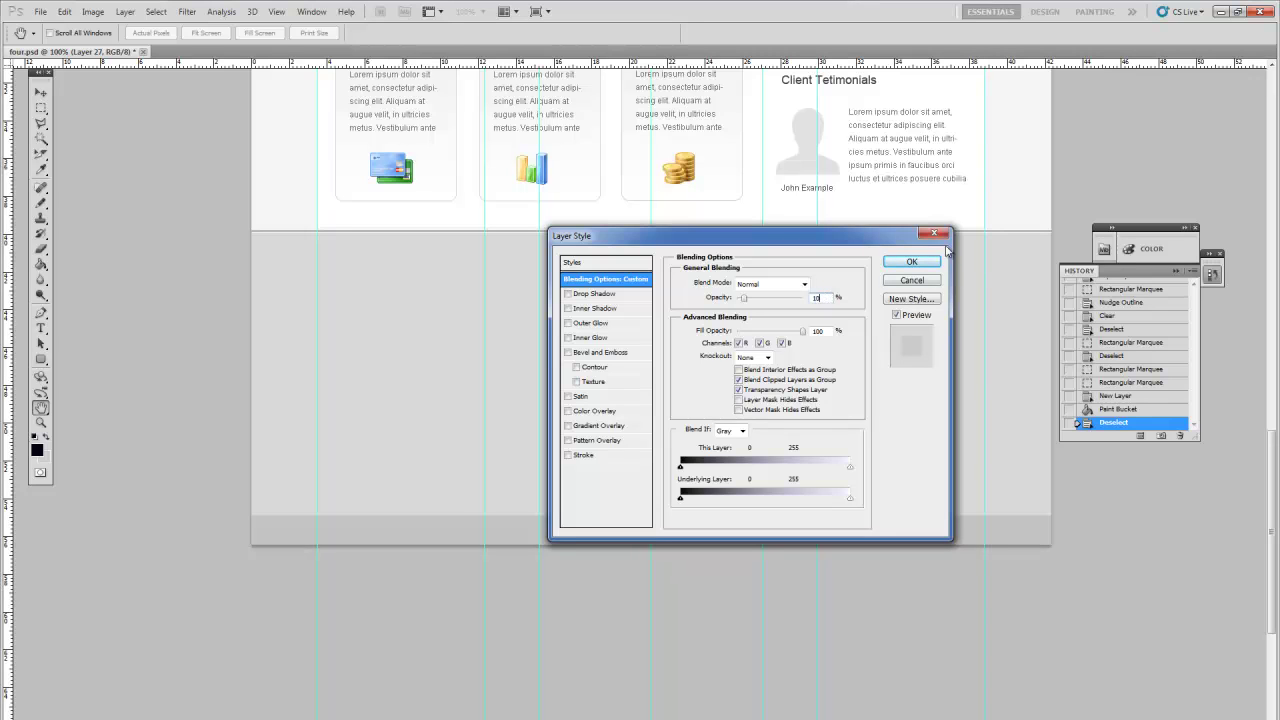
click(912, 262)
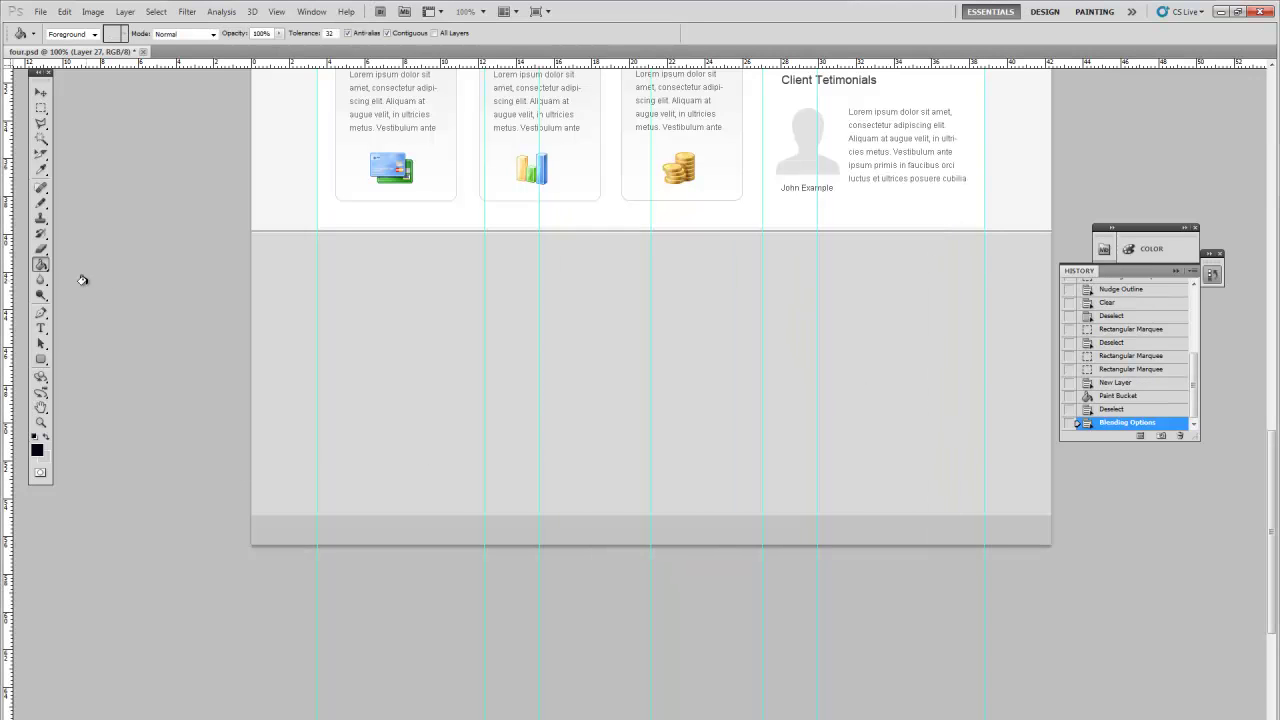
- Type 'Website designed Screencast Tutorials' in the footer's bottom bar at 12 pt
click(41, 329)
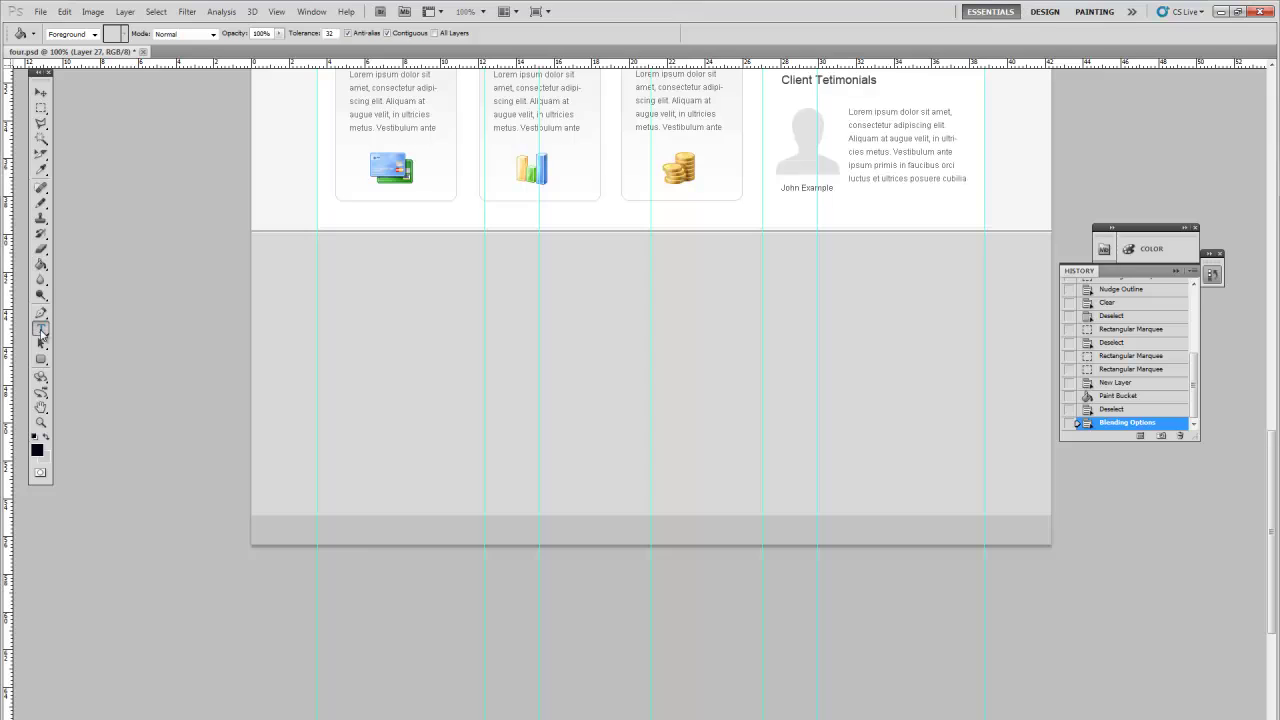
click(326, 532)
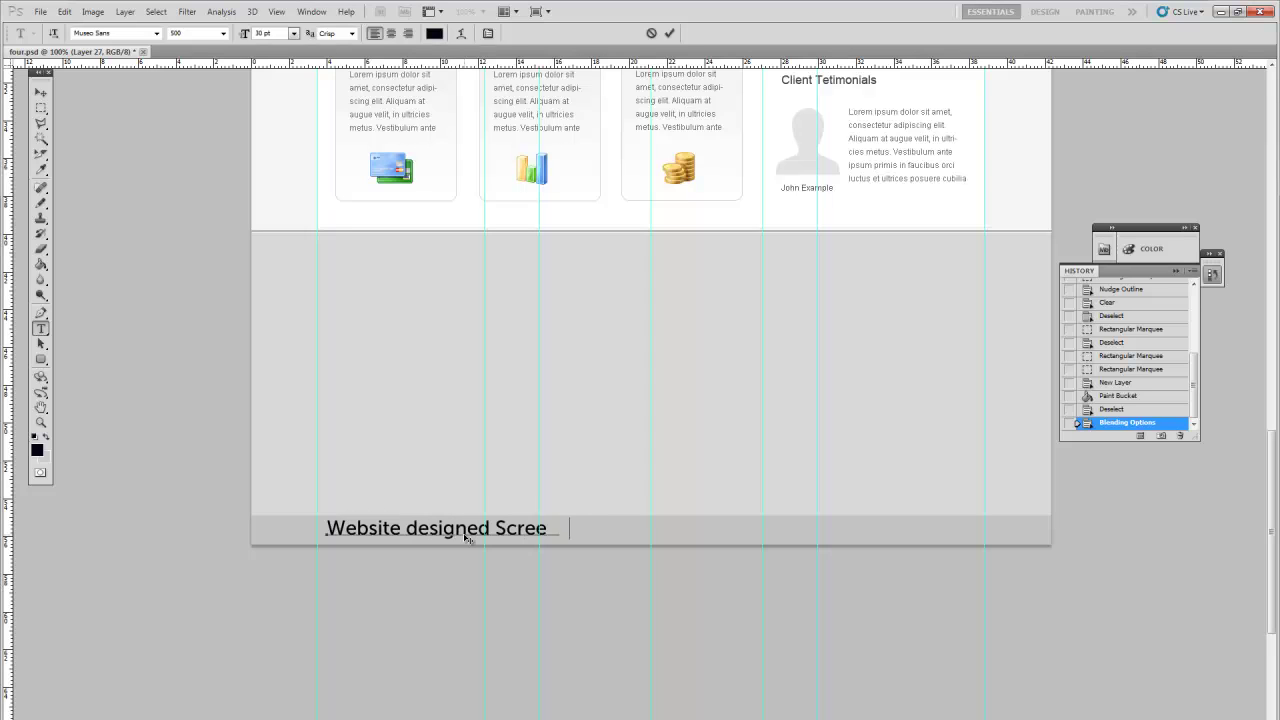
text(Website designed Screencast Tutori)
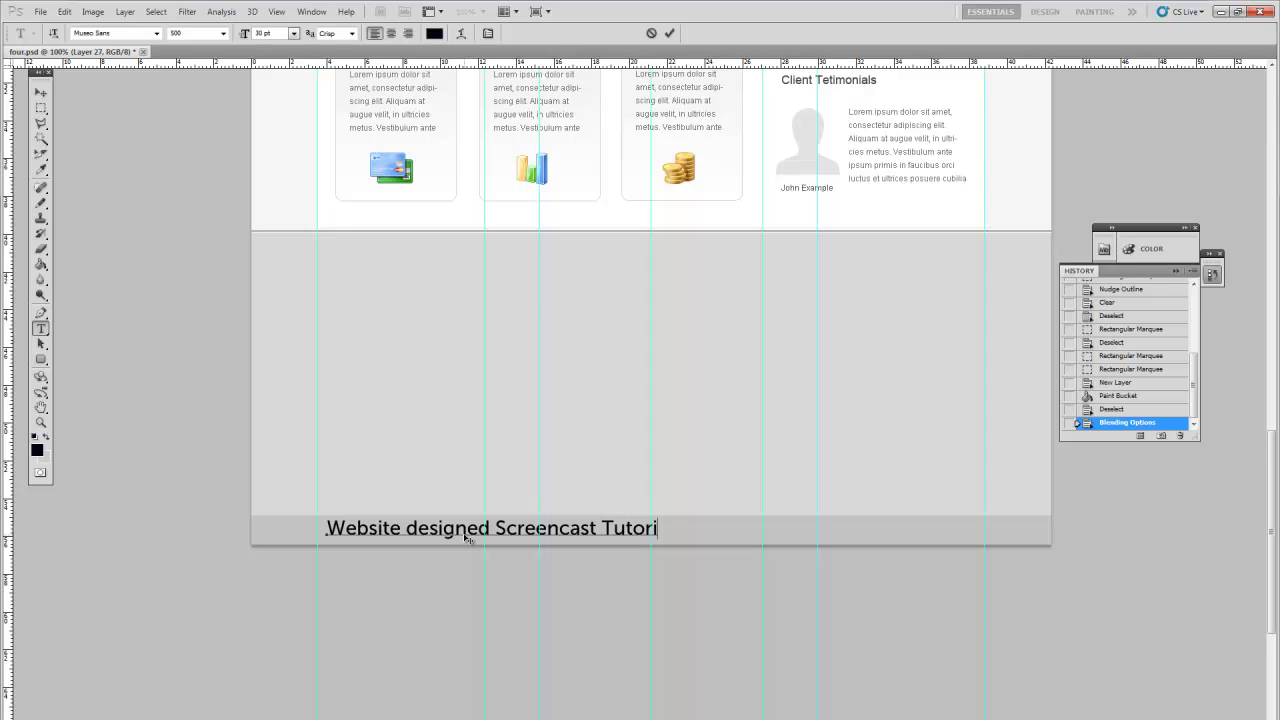
text(als)
key(ctrl+a)
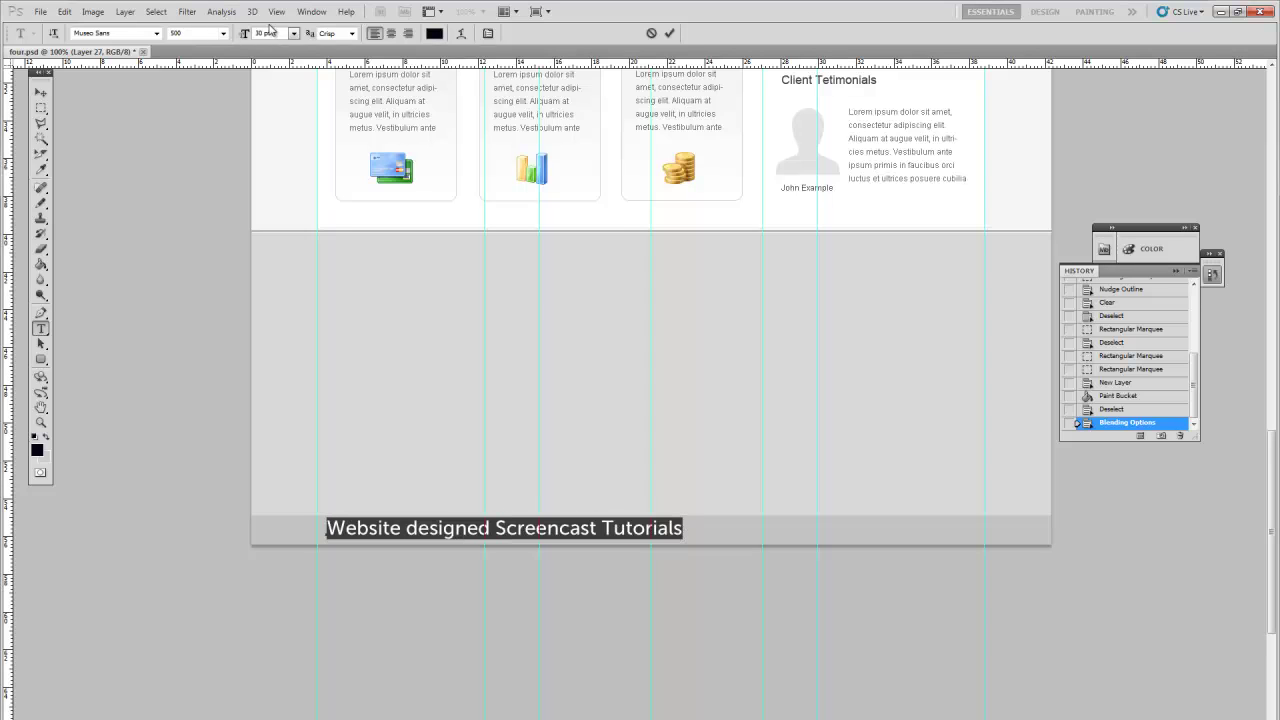
double_click(261, 33)
text(12)
key(Return)
- Set the credit text to Arial, no anti-aliasing, colour 333333, and nudge it left
click(121, 31)
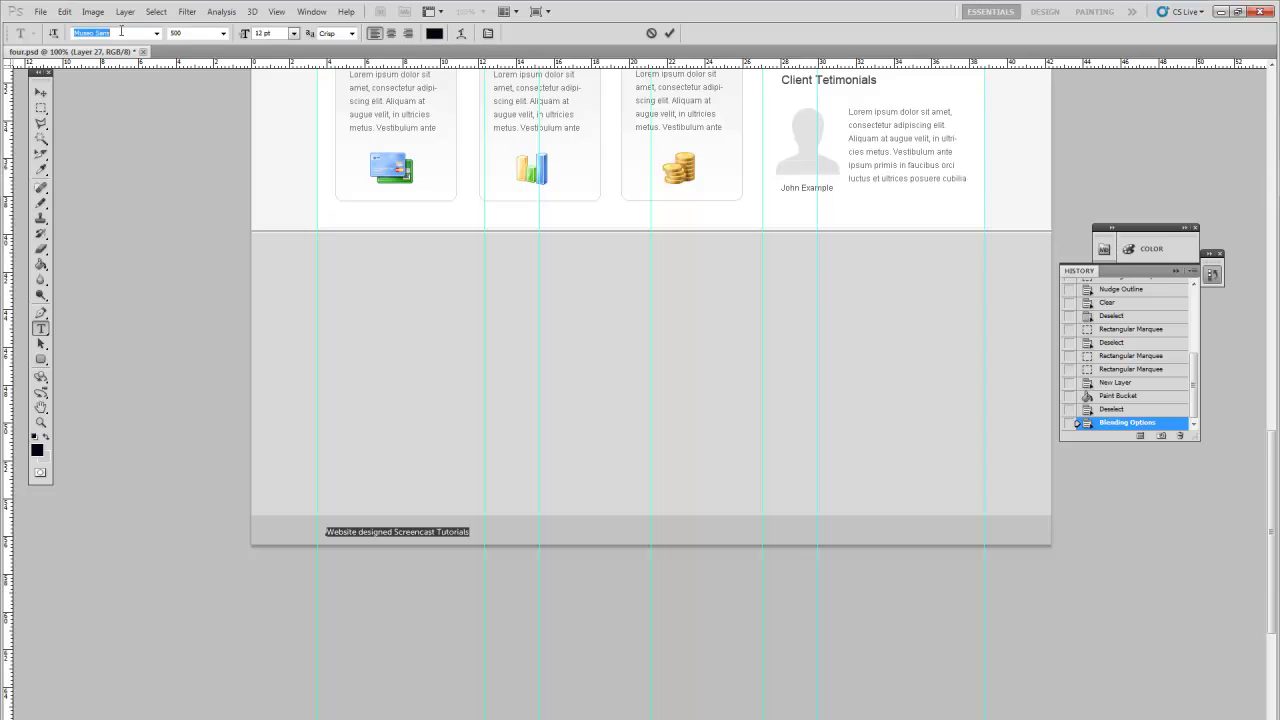
text(Arial)
key(Return)
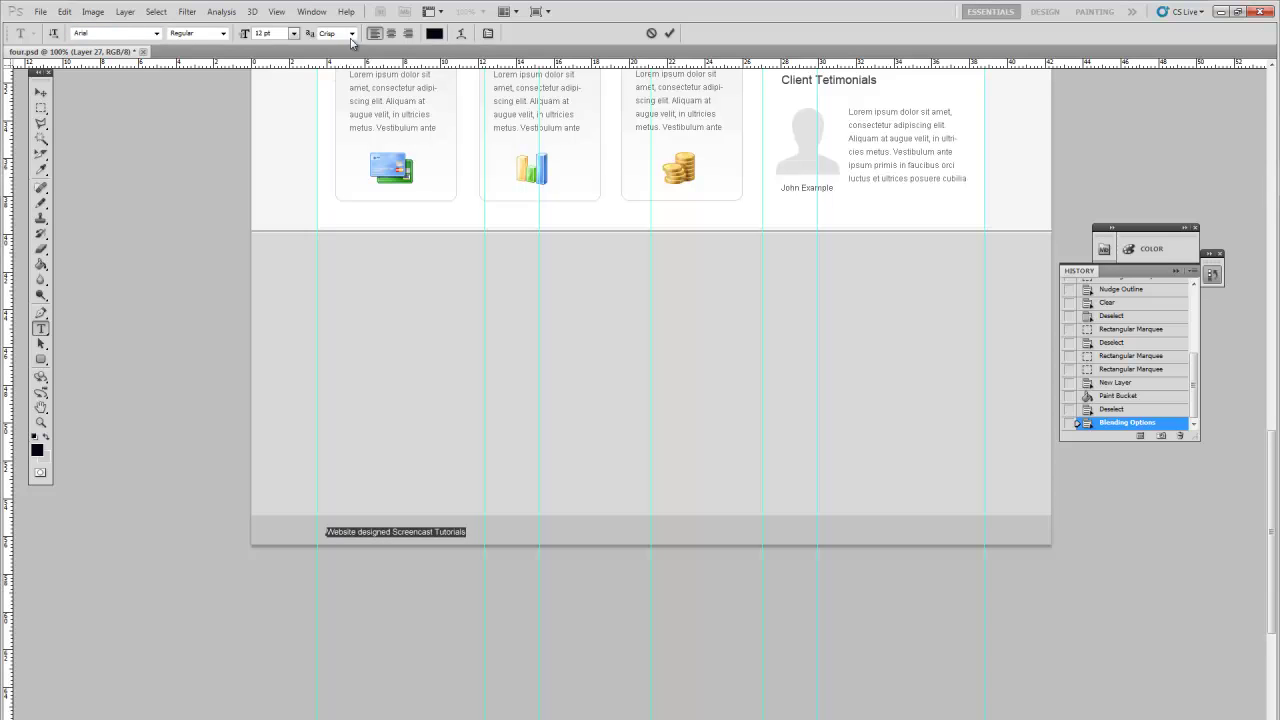
click(351, 33)
click(349, 47)
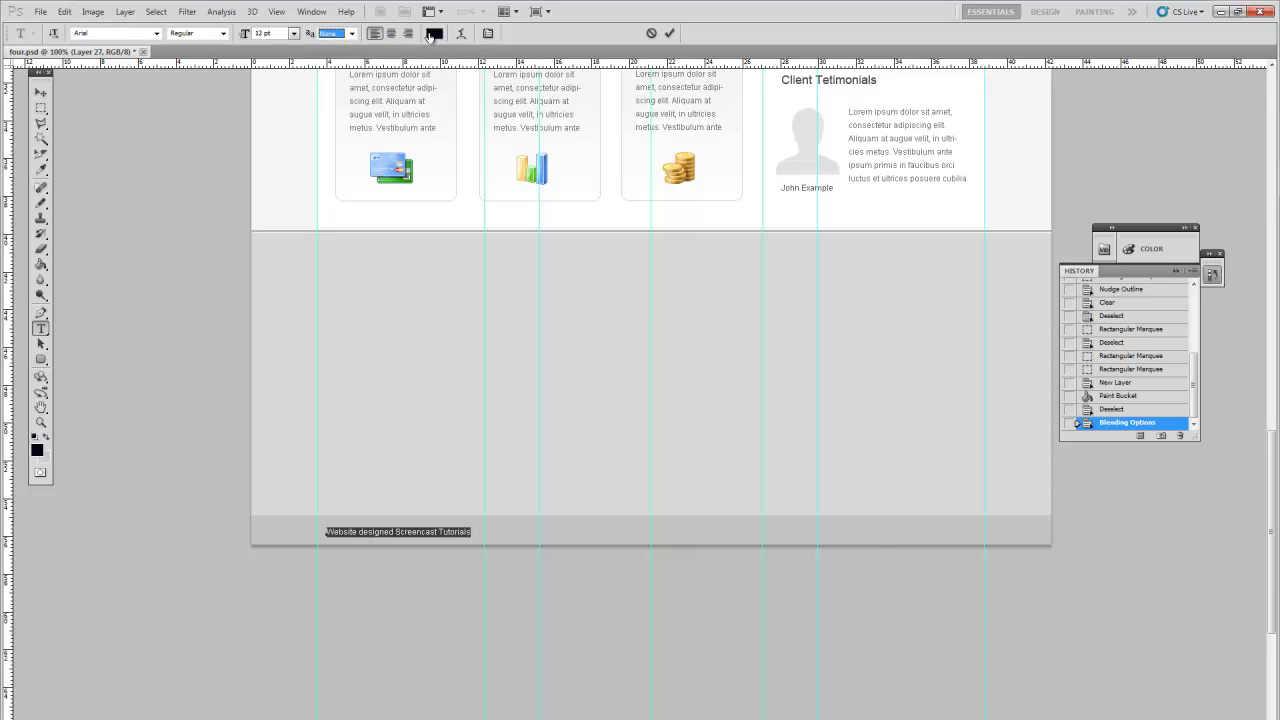
click(434, 33)
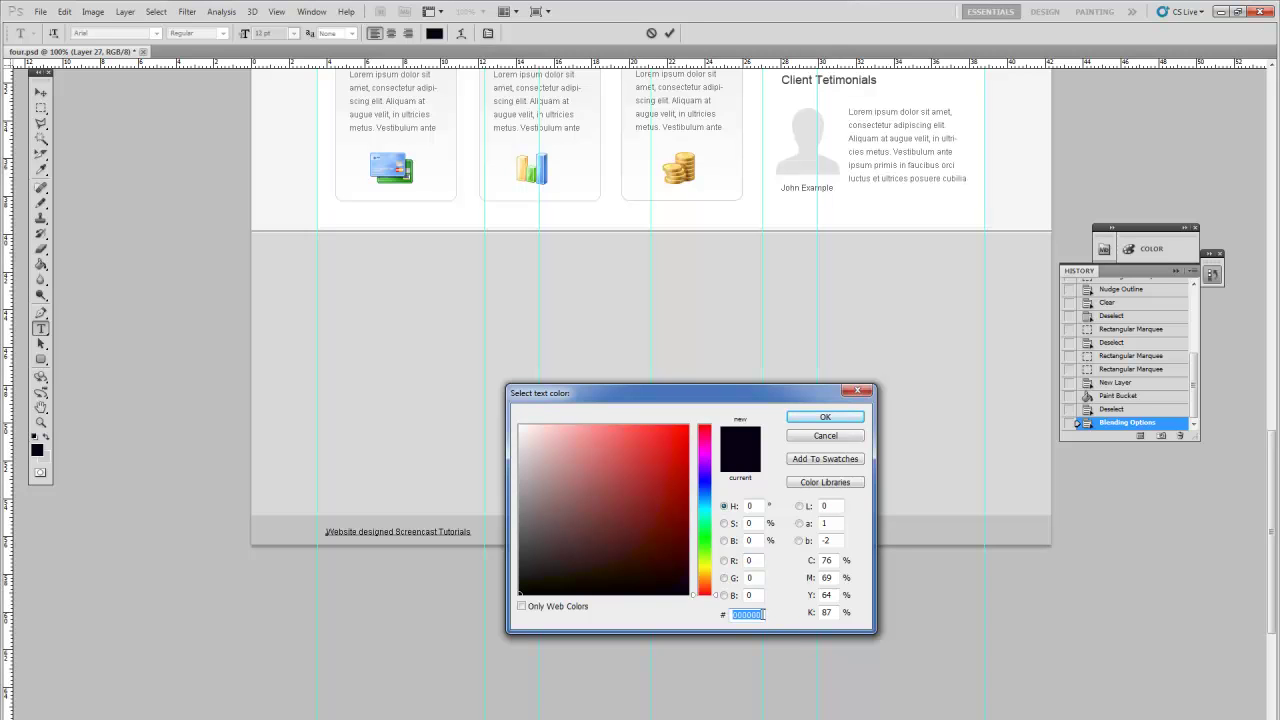
text(333333)
click(815, 418)
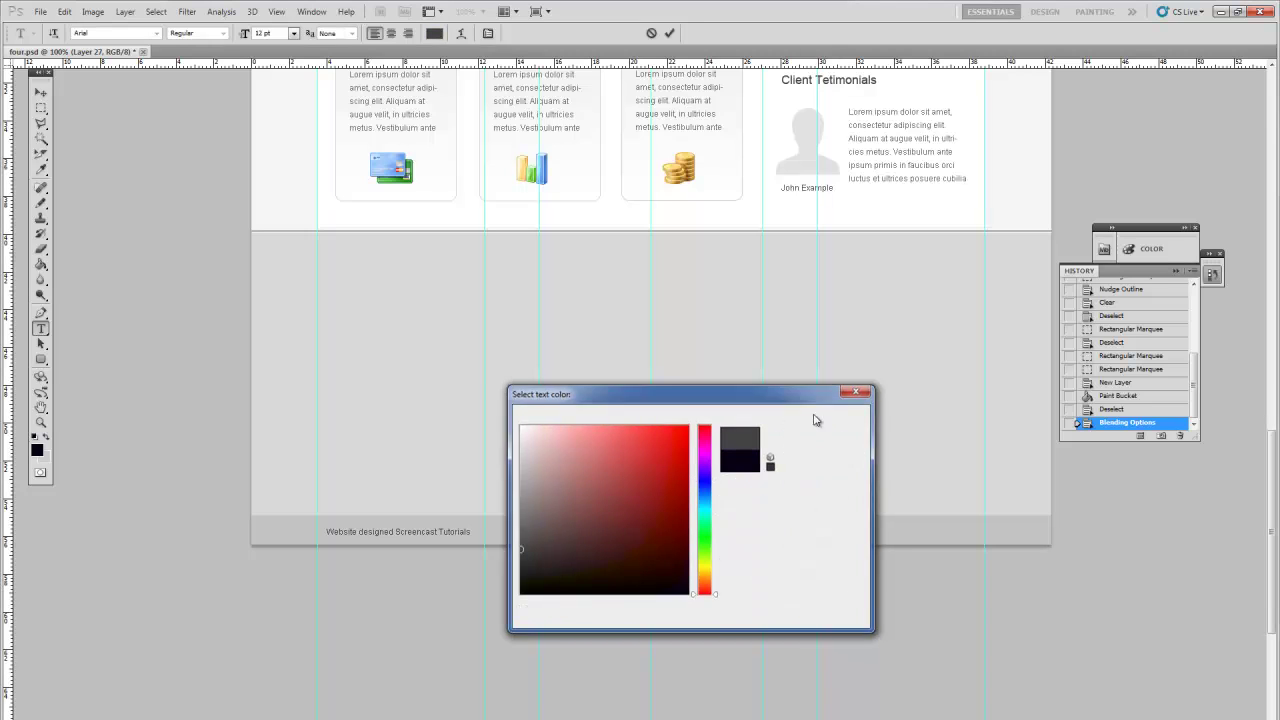
click(41, 92)
key(Left)
key(Left)
key(Left)
key(Left)
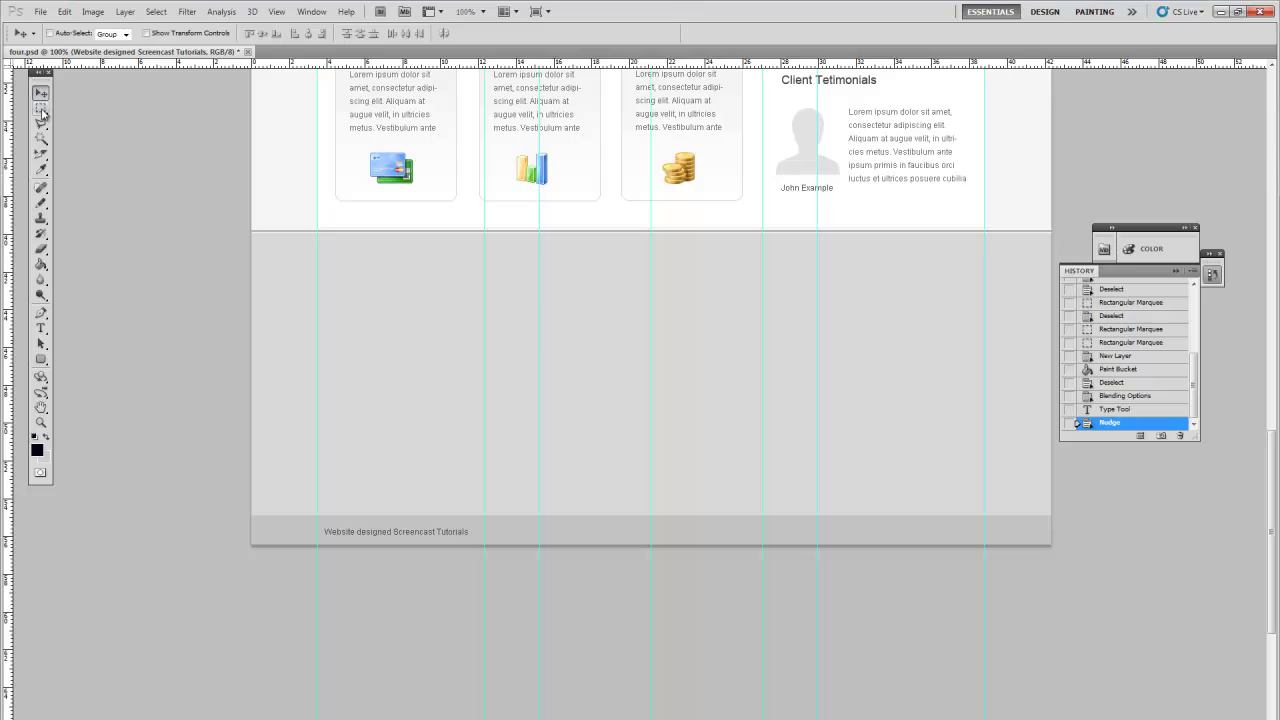
key(Left)
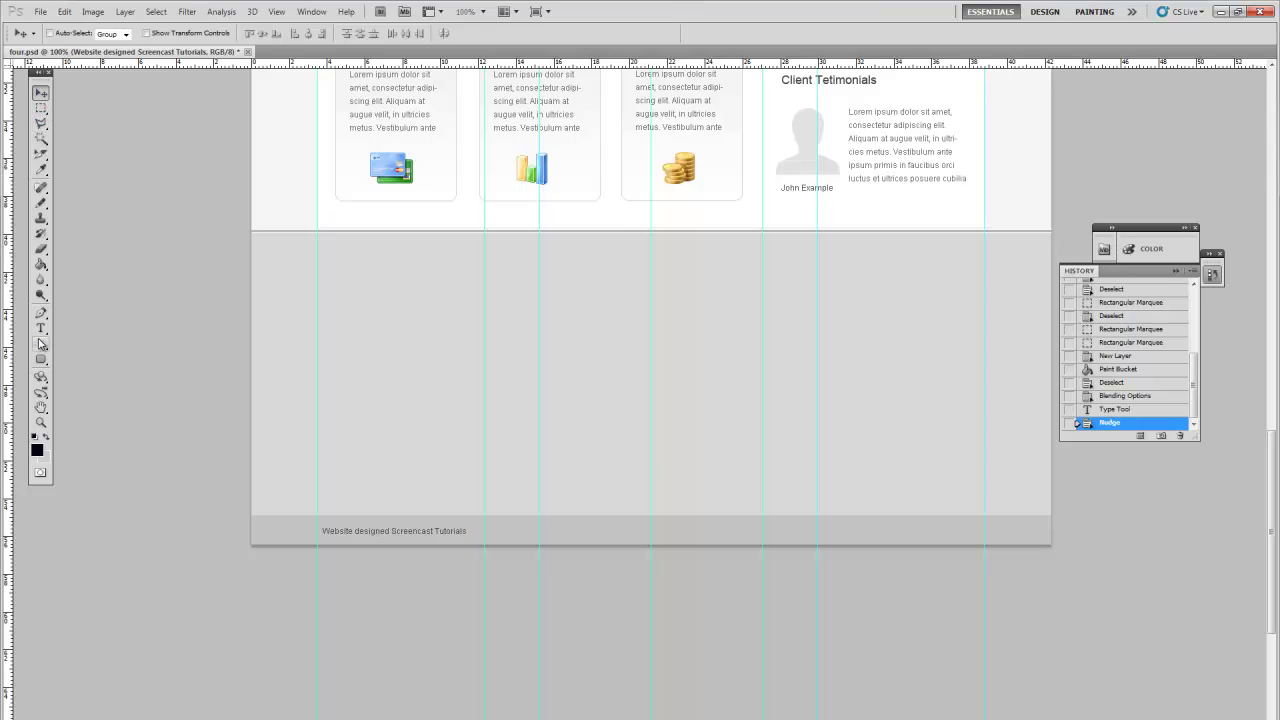
- Add underlined 'Back to Top' text at the footer's right and nudge it right
click(41, 328)
click(888, 531)
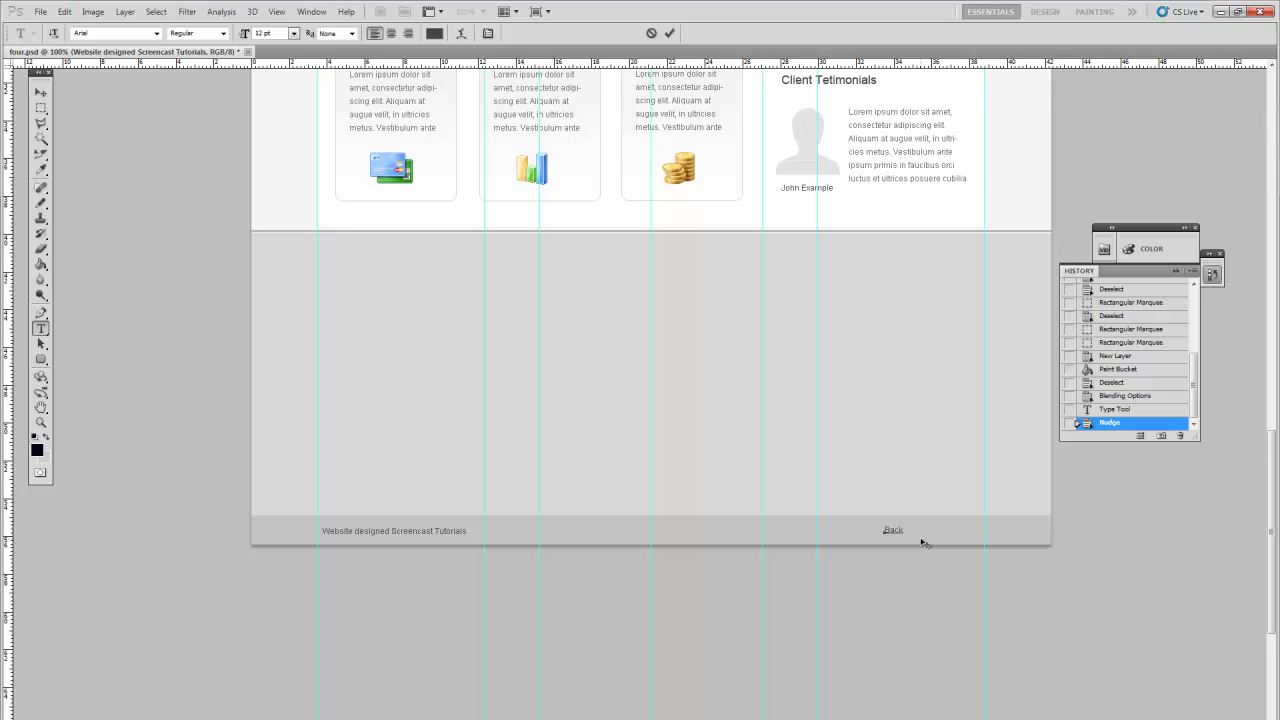
key(ctrl+a)
click(489, 33)
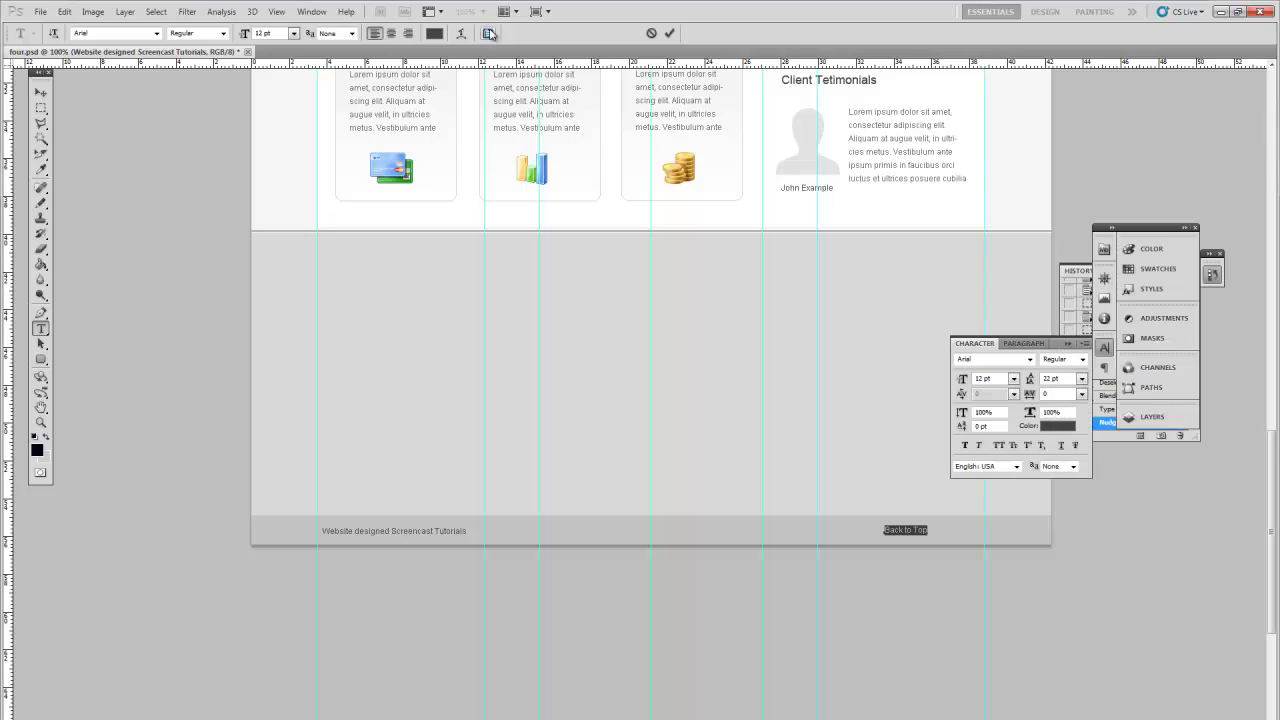
click(1104, 347)
click(41, 92)
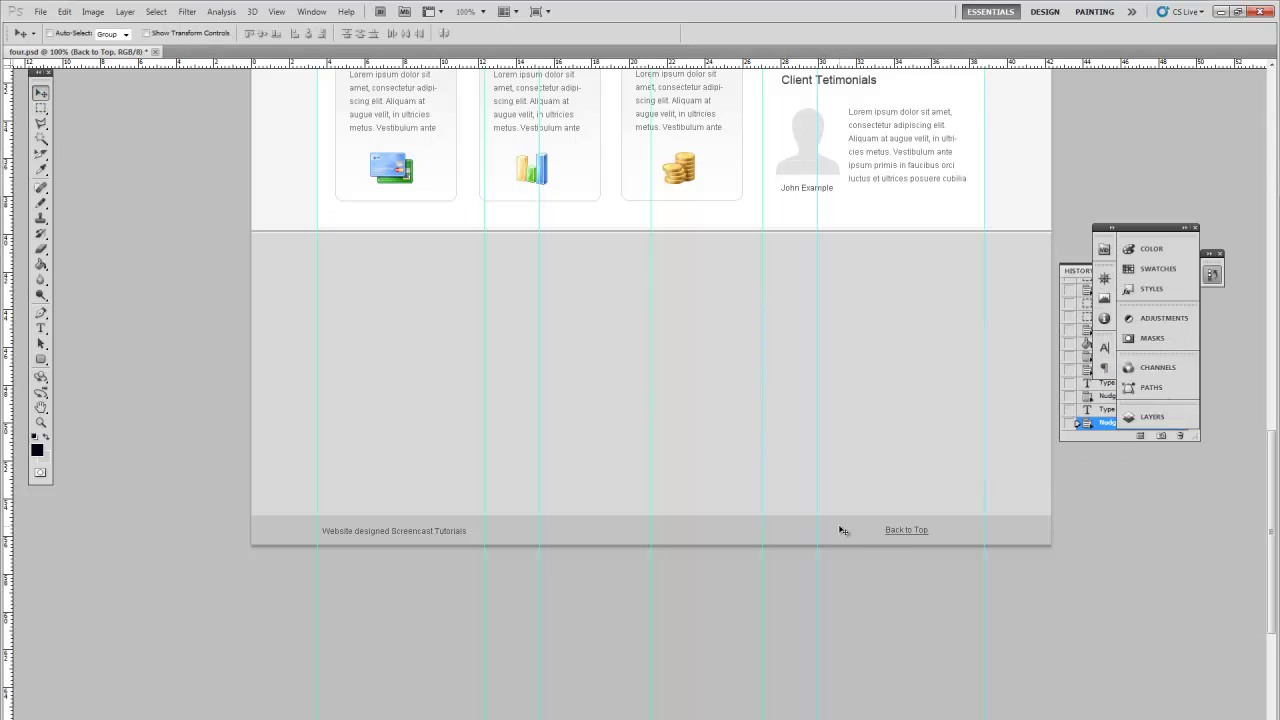
key(Right)
key(Right)
key(Right)
key(Right)
key(Right)
key(Right)
key(Right)
key(Right)
key(Right)
key(Right)
key(Right)
key(Right)
key(Right)
key(Right)
key(Right)
key(Right)
key(Right)
key(Right)
key(Right)
key(Right)
key(Right)
key(Right)
key(Right)
key(Right)
key(Right)
key(Right)
key(Right)
key(Right)
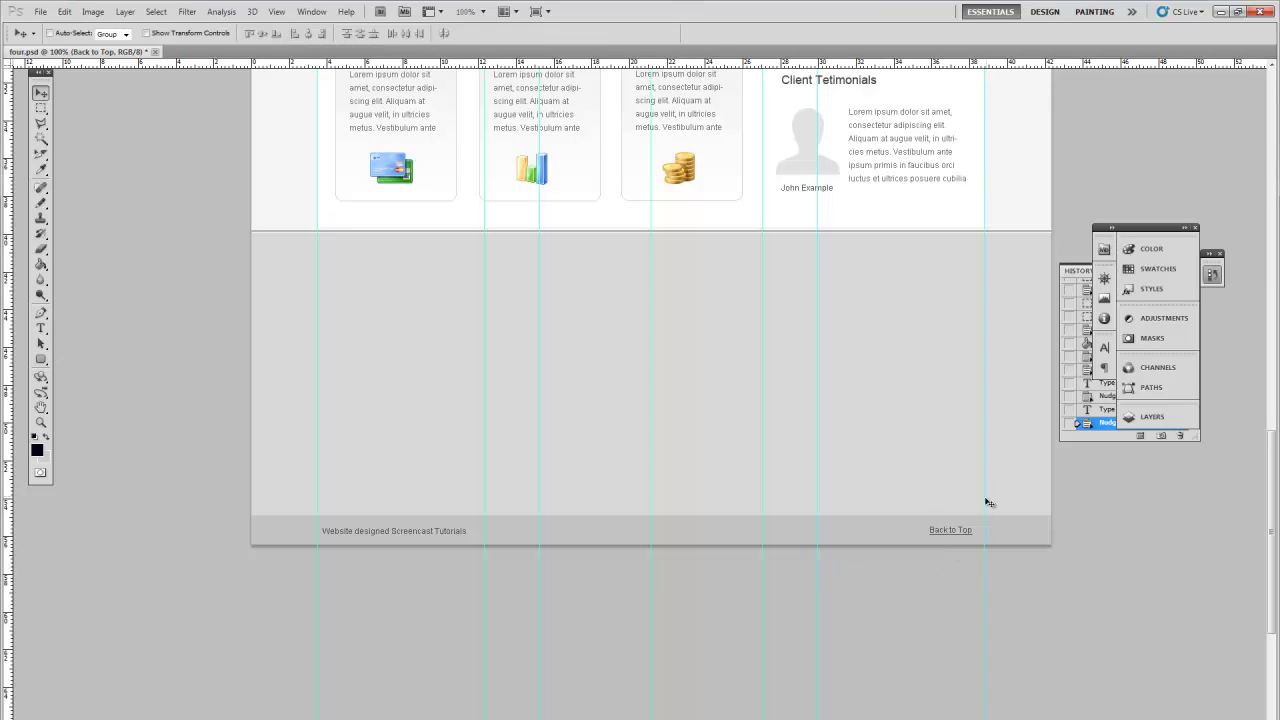
key(Right)
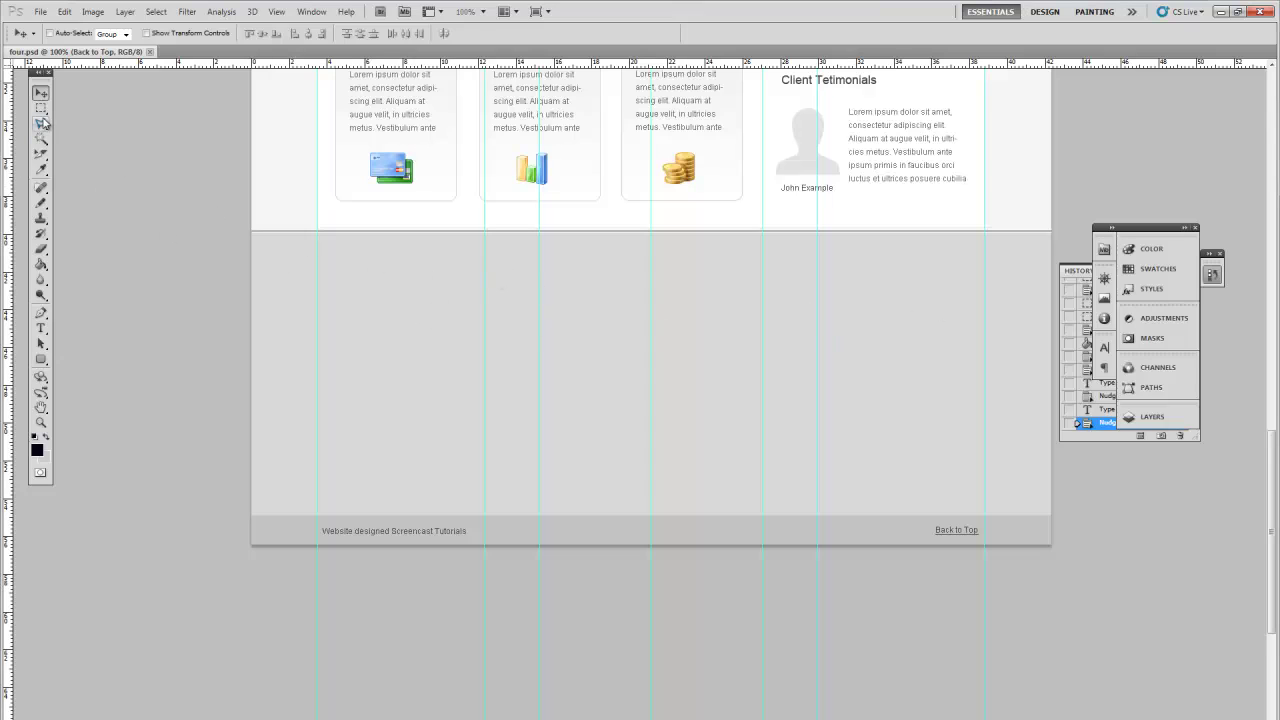
click(41, 203)
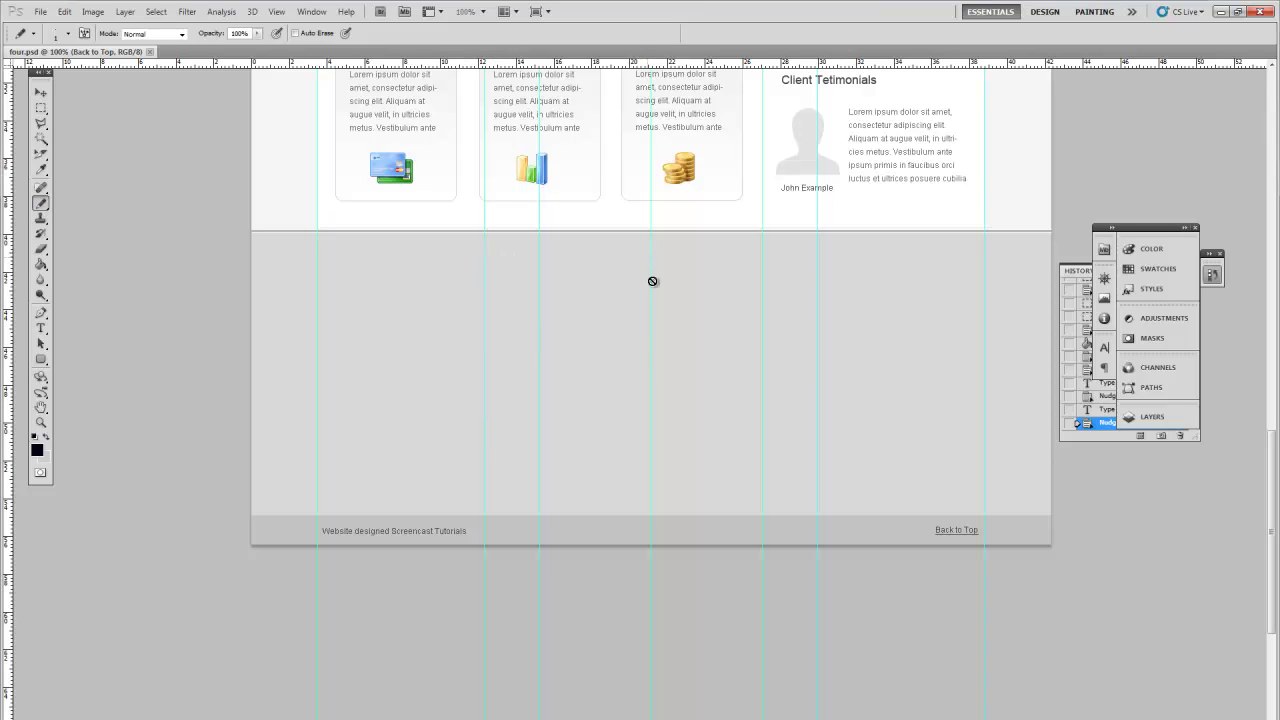
- On new Layer 28, draw a dark vertical pencil line down the footer, viewed at 200%
click(125, 11)
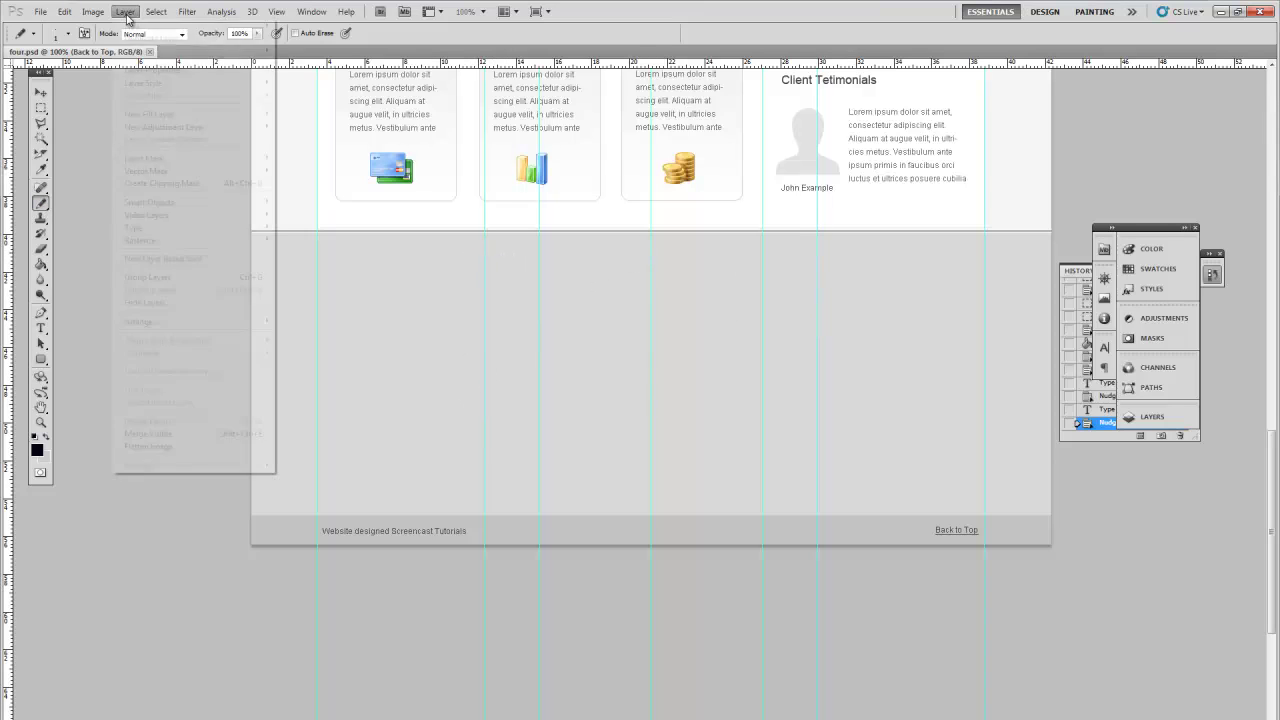
click(314, 26)
click(748, 252)
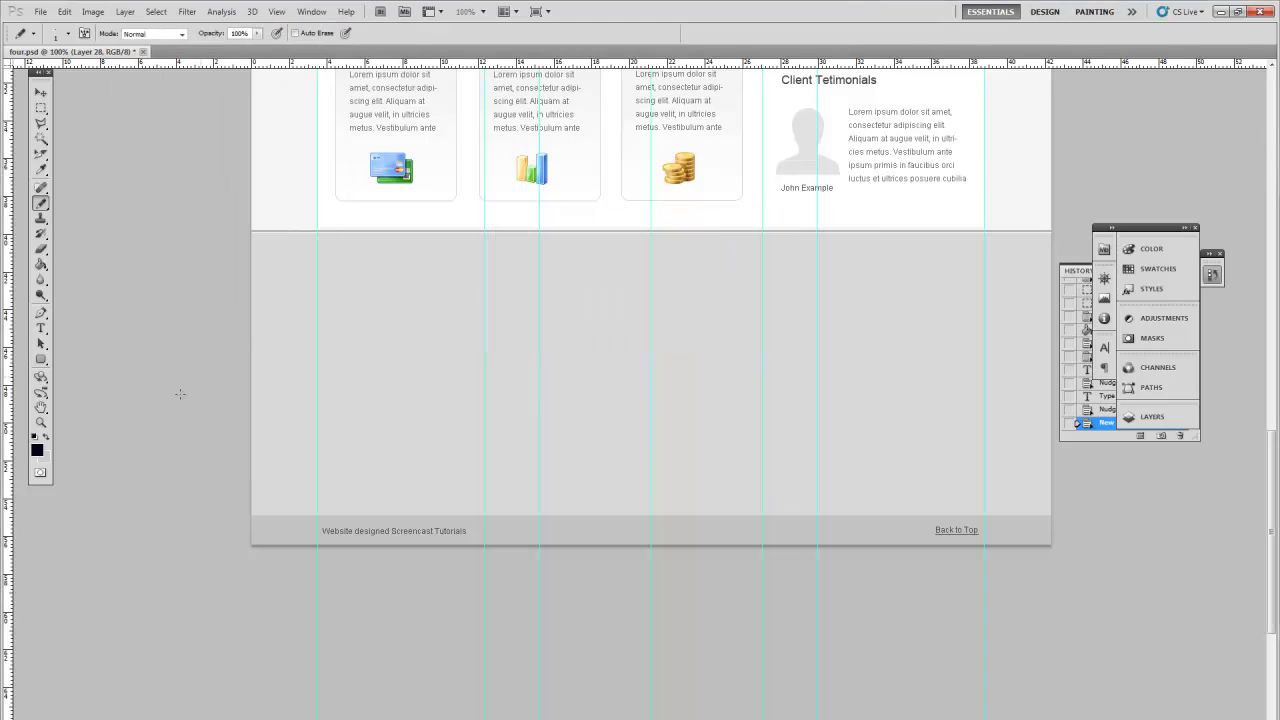
key(ctrl+plus)
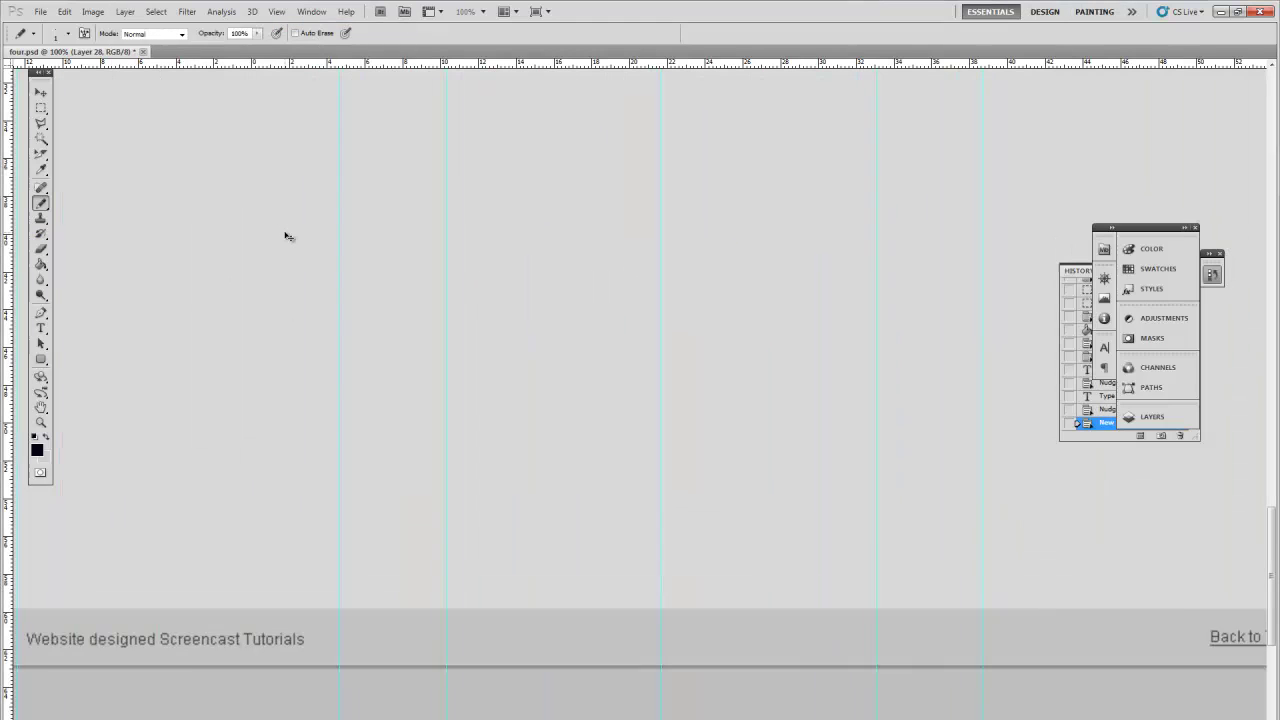
key(ctrl+minus)
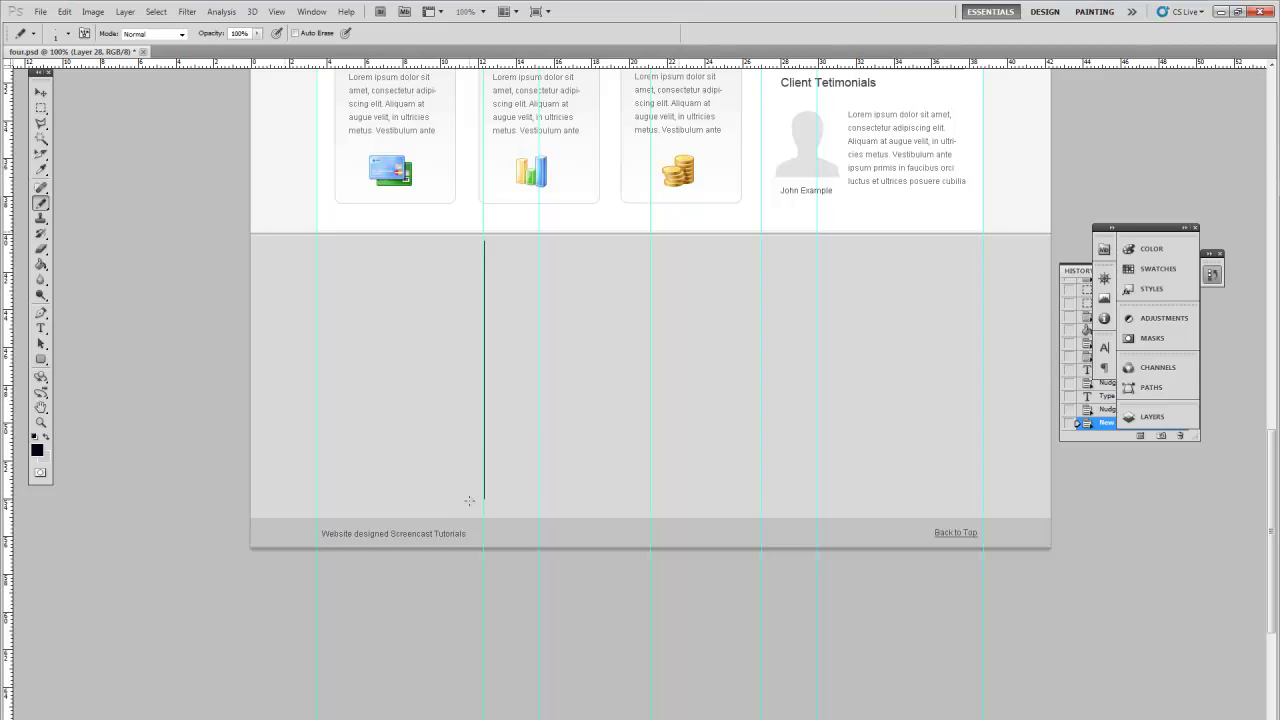
click(40, 93)
key(Down)
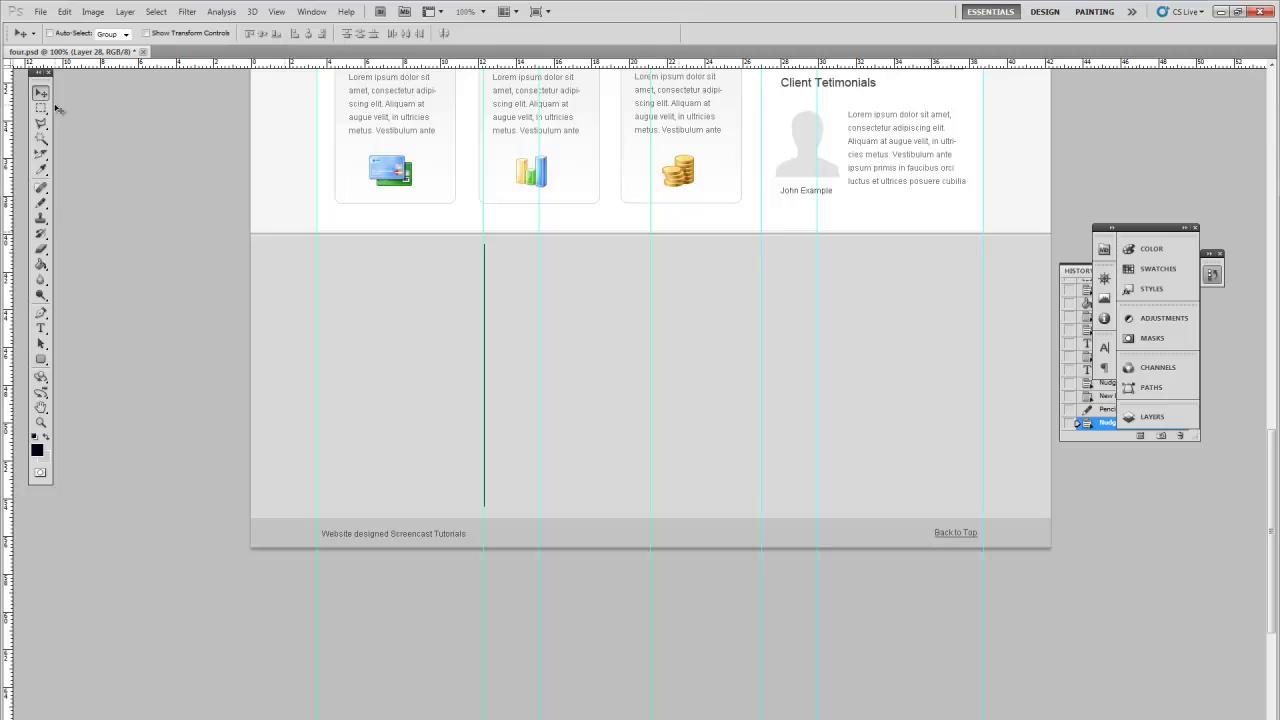
key(ctrl+plus)
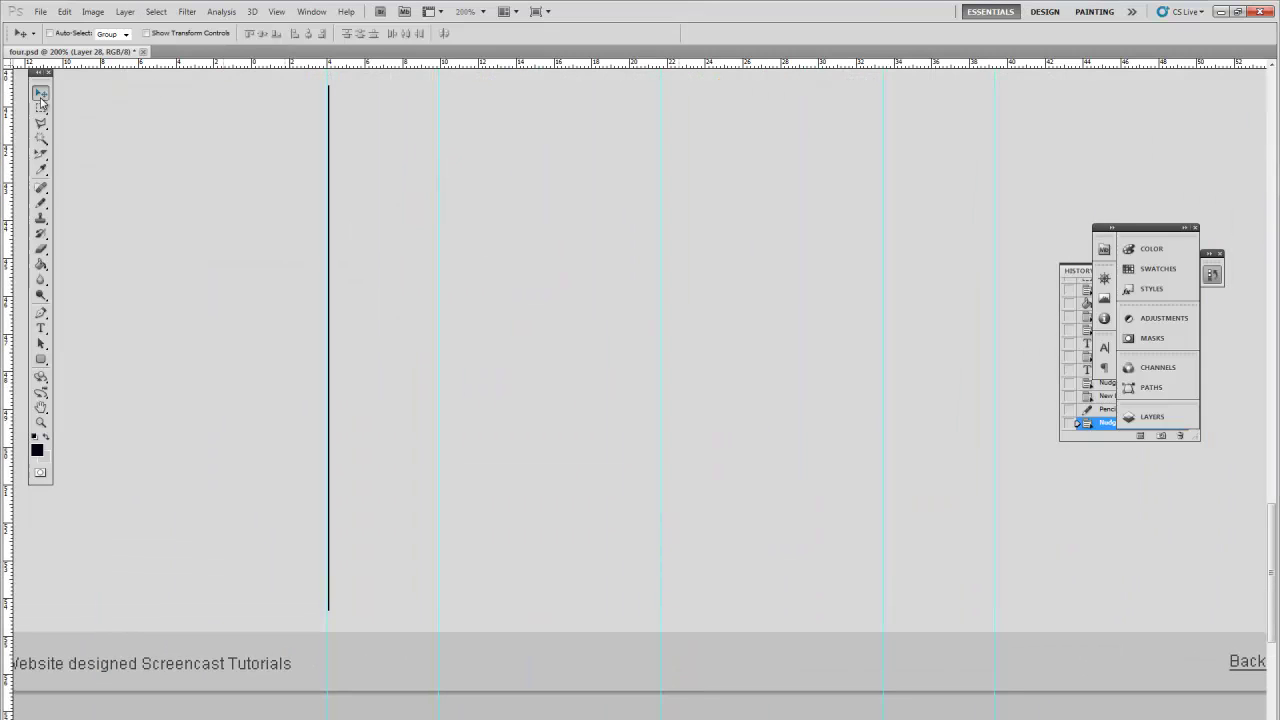
- Duplicate the Layer 28 line and offset the copy one pixel right
click(125, 11)
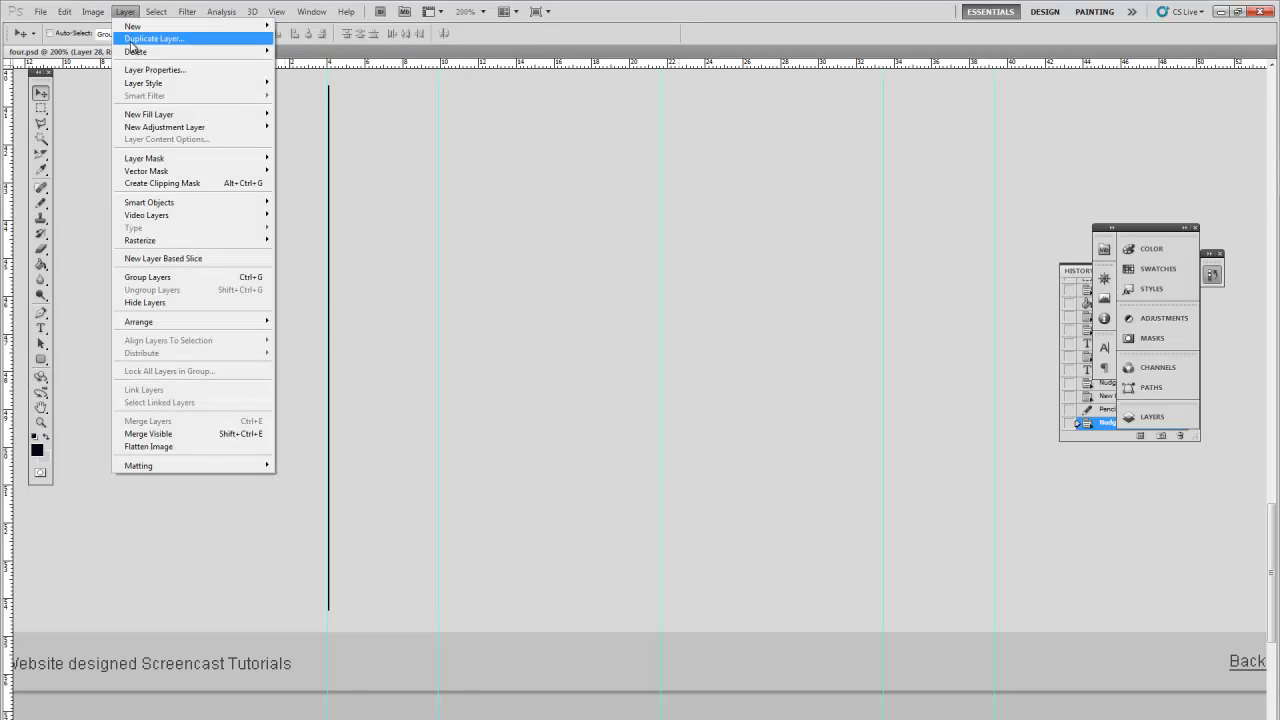
click(140, 38)
click(779, 331)
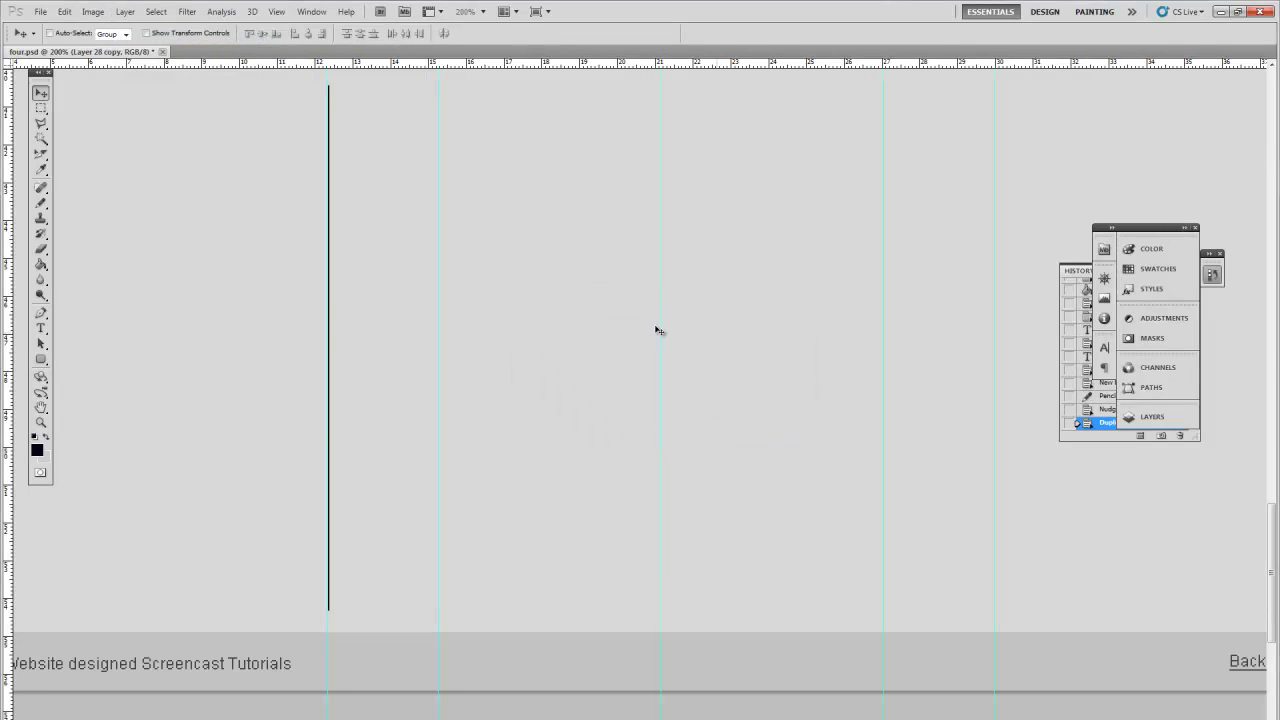
key(Right)
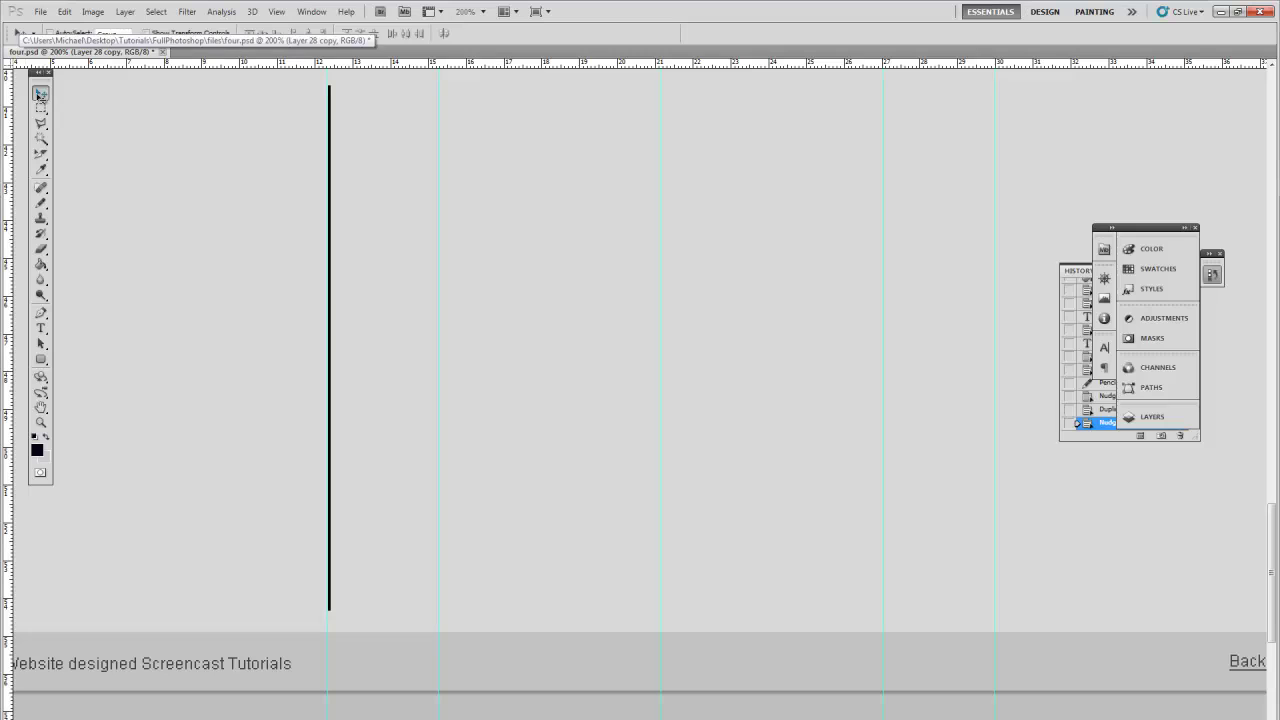
- Fill the copied line white, merge it into Layer 28, and nudge it one pixel left
click(41, 265)
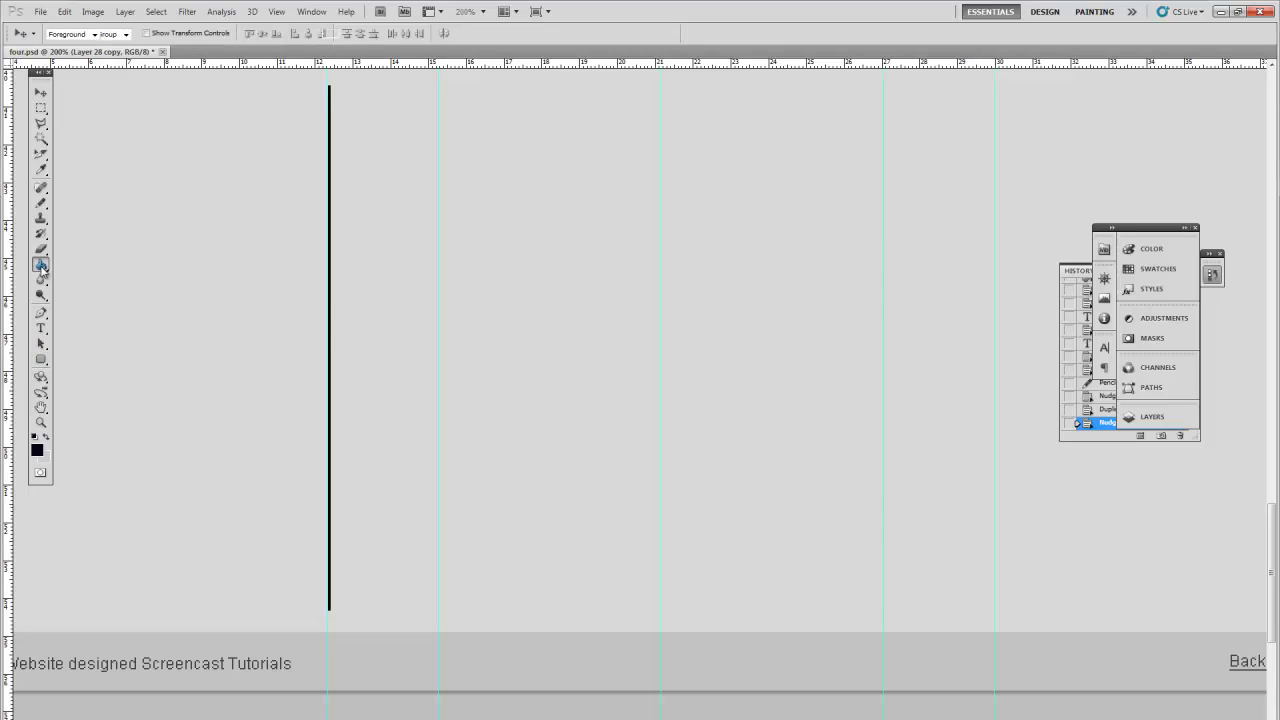
click(37, 449)
click(520, 427)
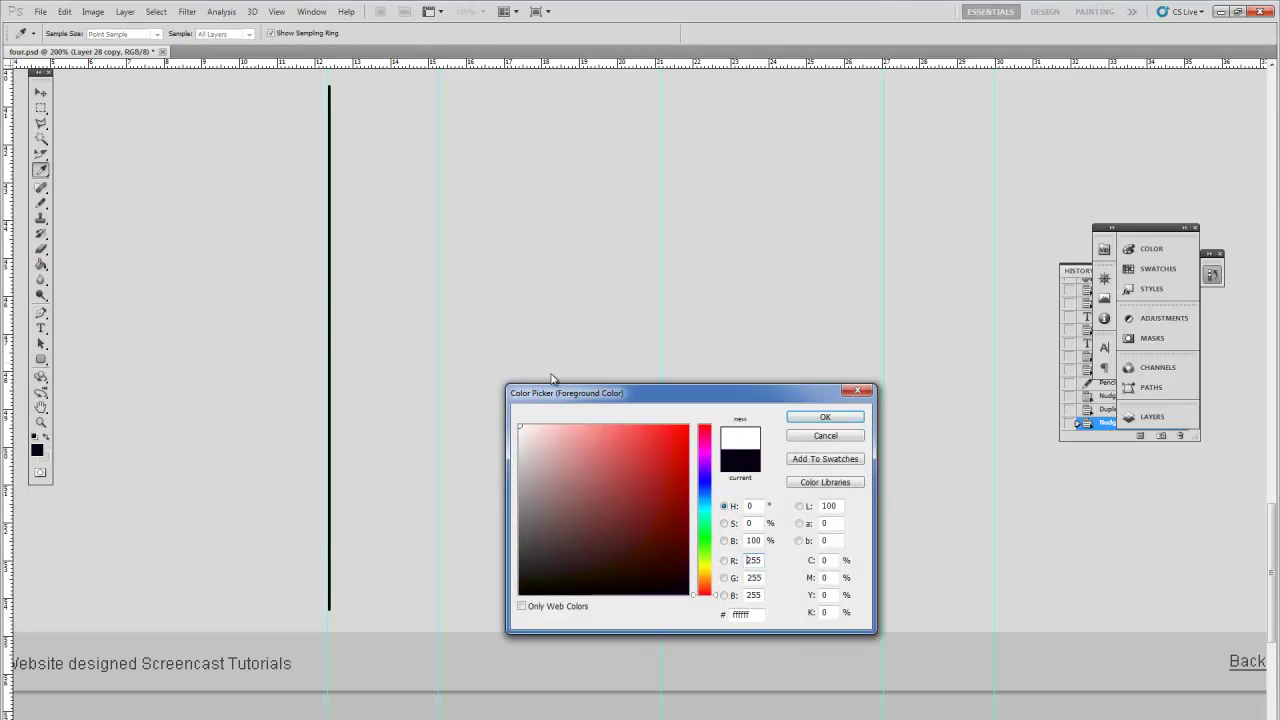
click(825, 416)
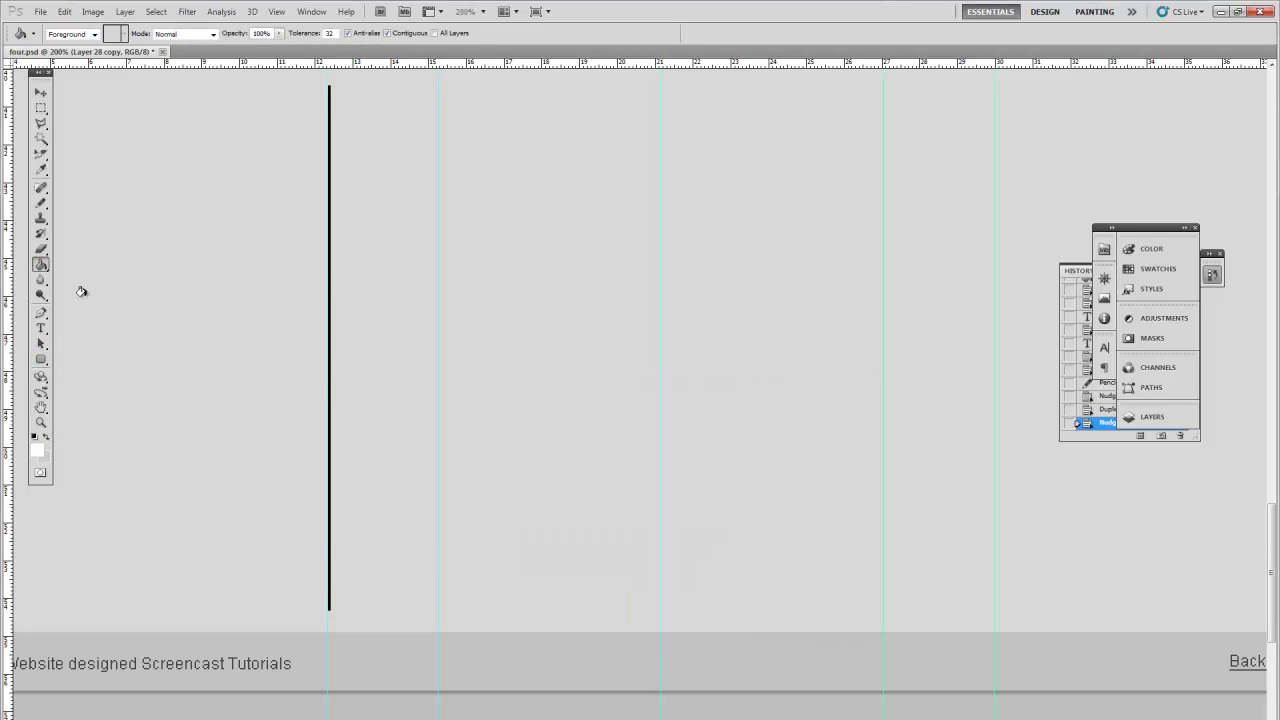
click(326, 227)
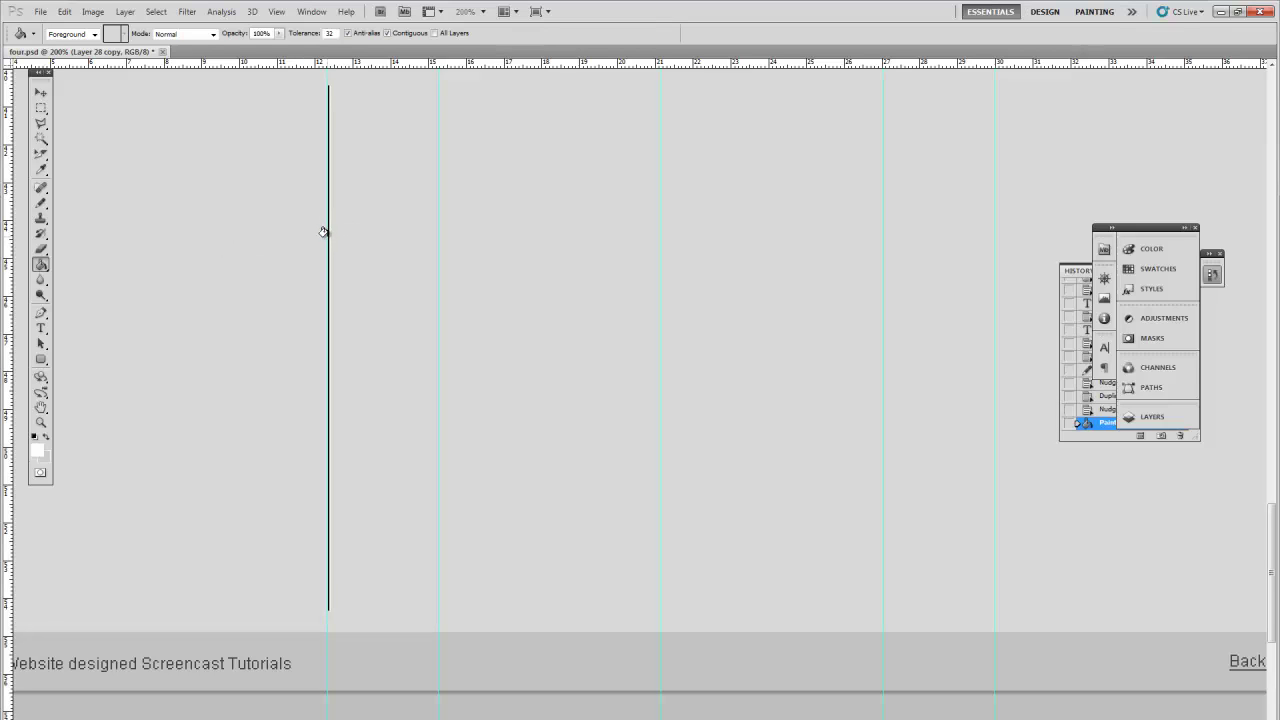
key(ctrl+e)
click(42, 95)
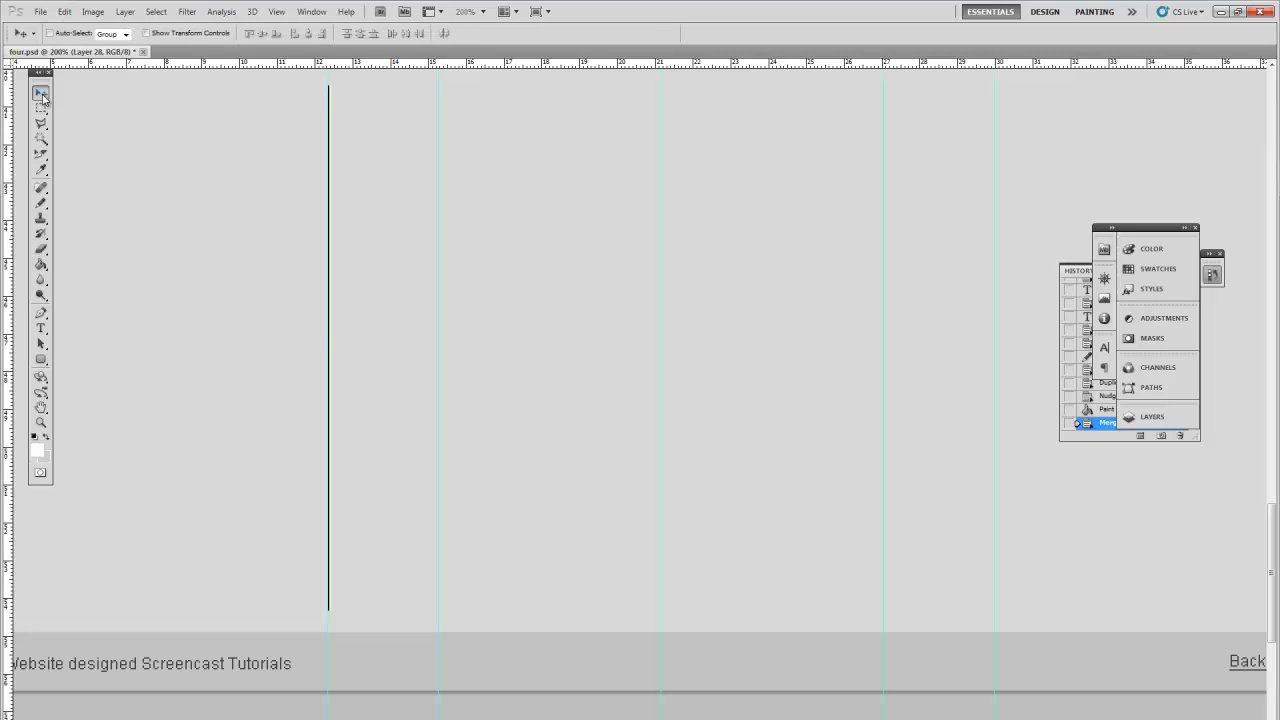
key(Left)
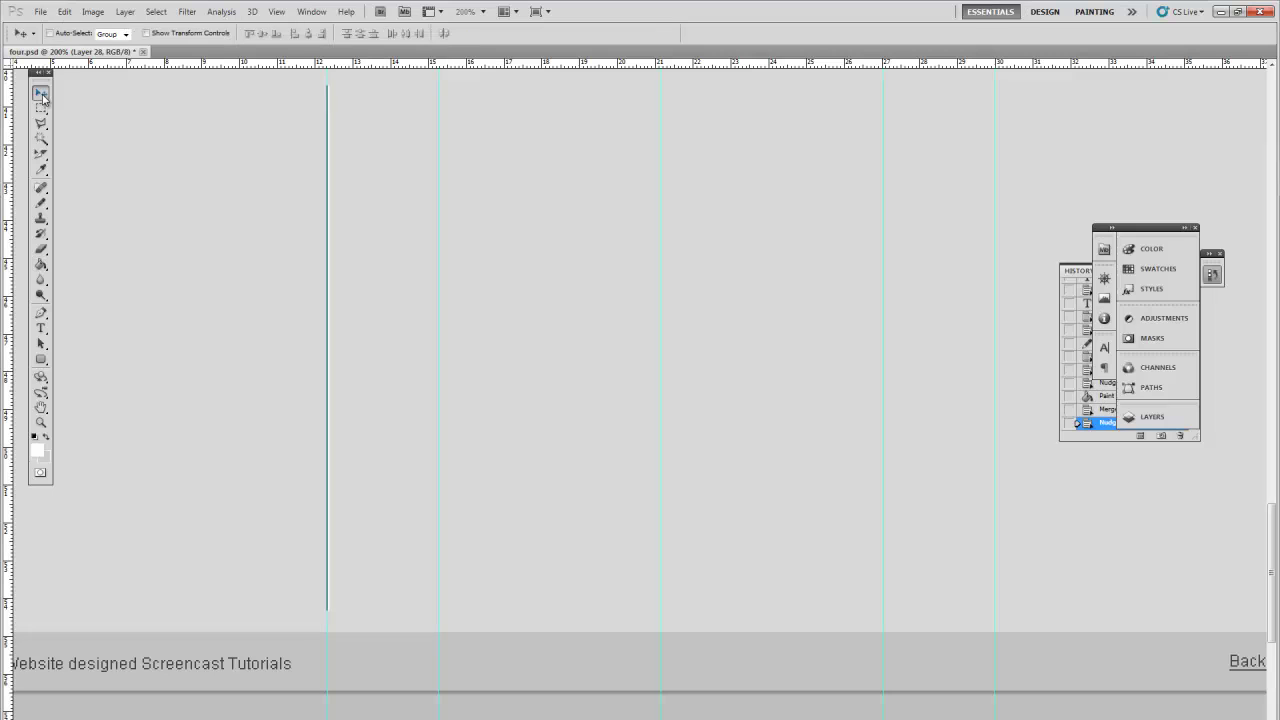
- Set the divider line's blend mode to Overlay at 70% opacity
click(125, 11)
mouse_move(170, 85)
click(305, 83)
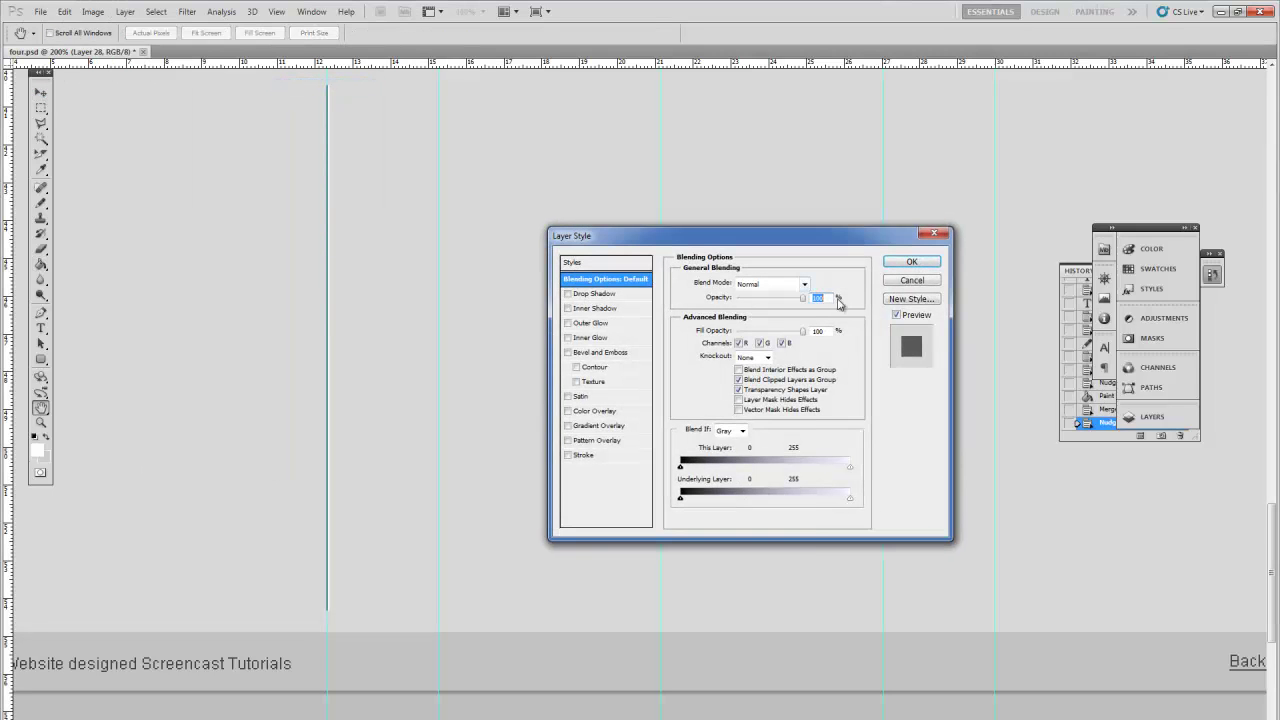
click(795, 285)
click(775, 468)
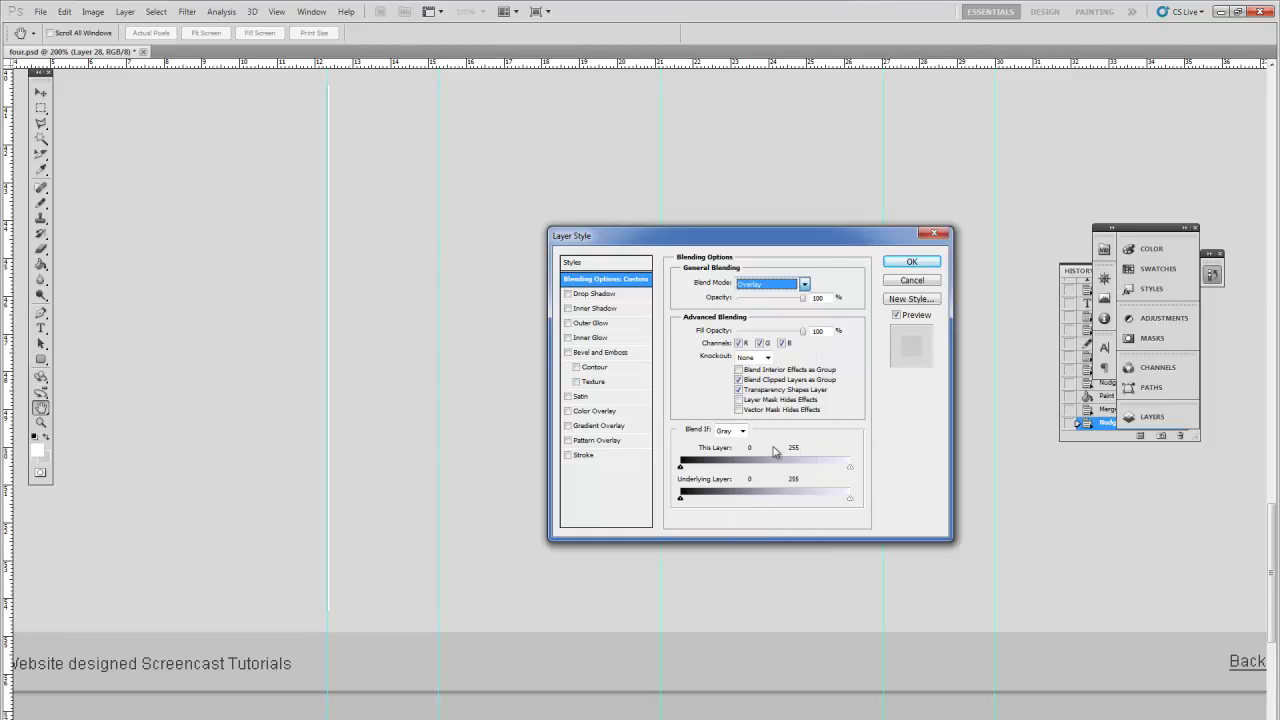
key(Tab)
text(70)
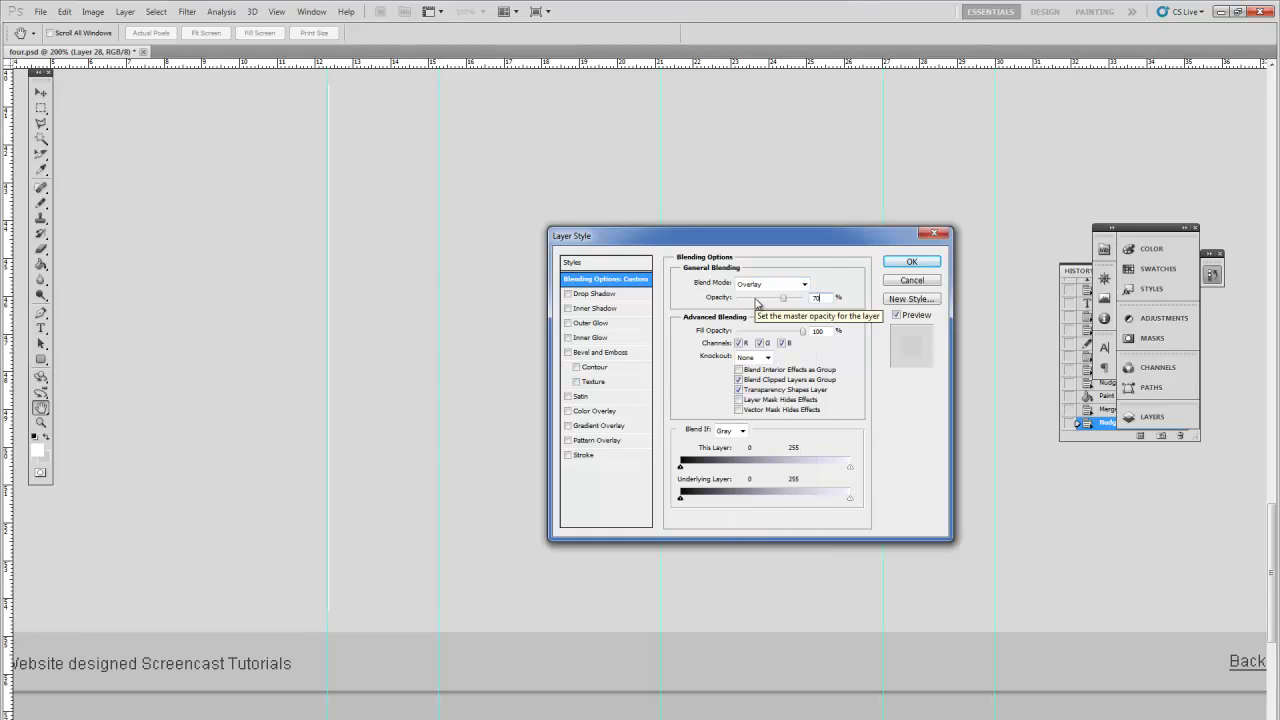
key(Return)
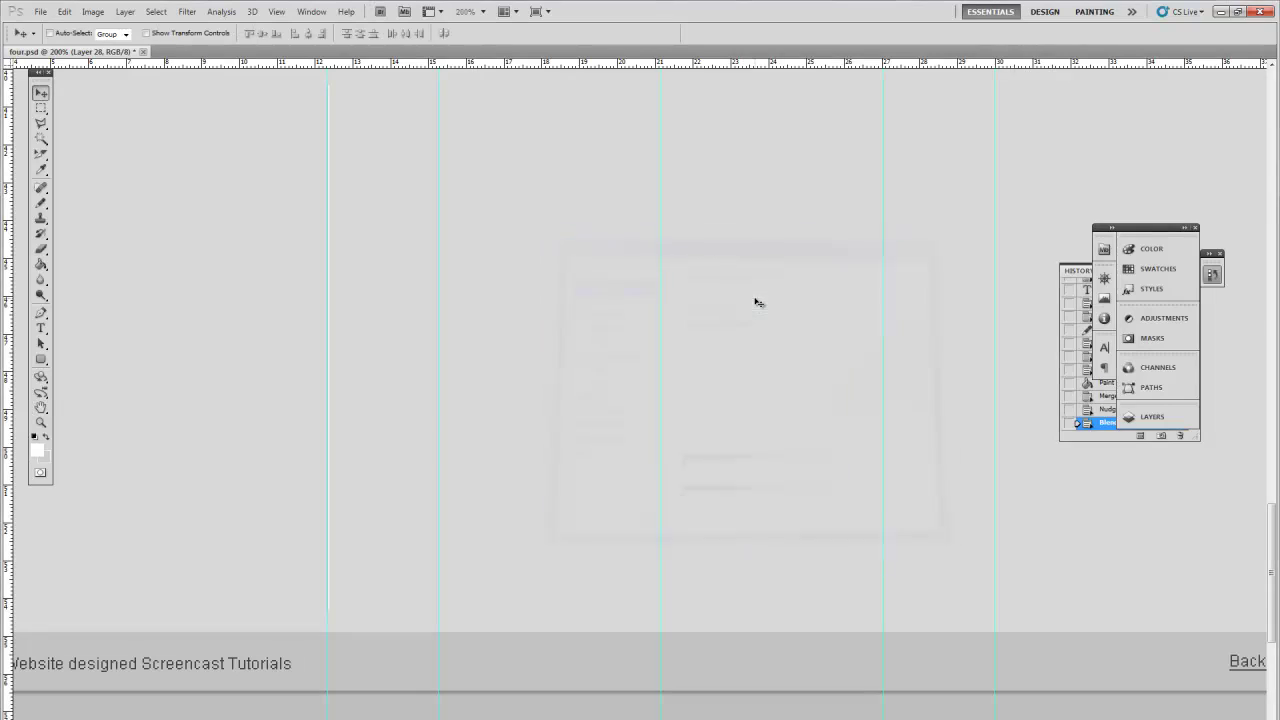
- Zoom back to 100% and toggle guides and styling off and on to judge the faint divider
key(ctrl+minus)
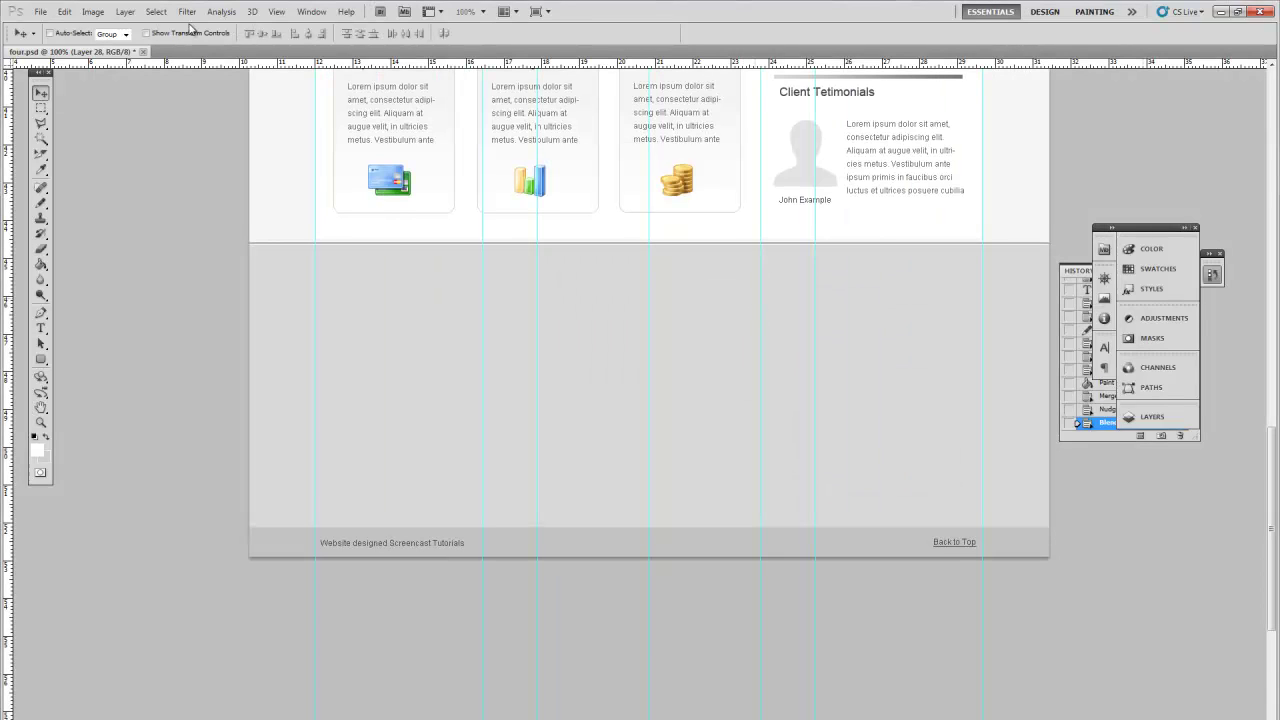
click(278, 12)
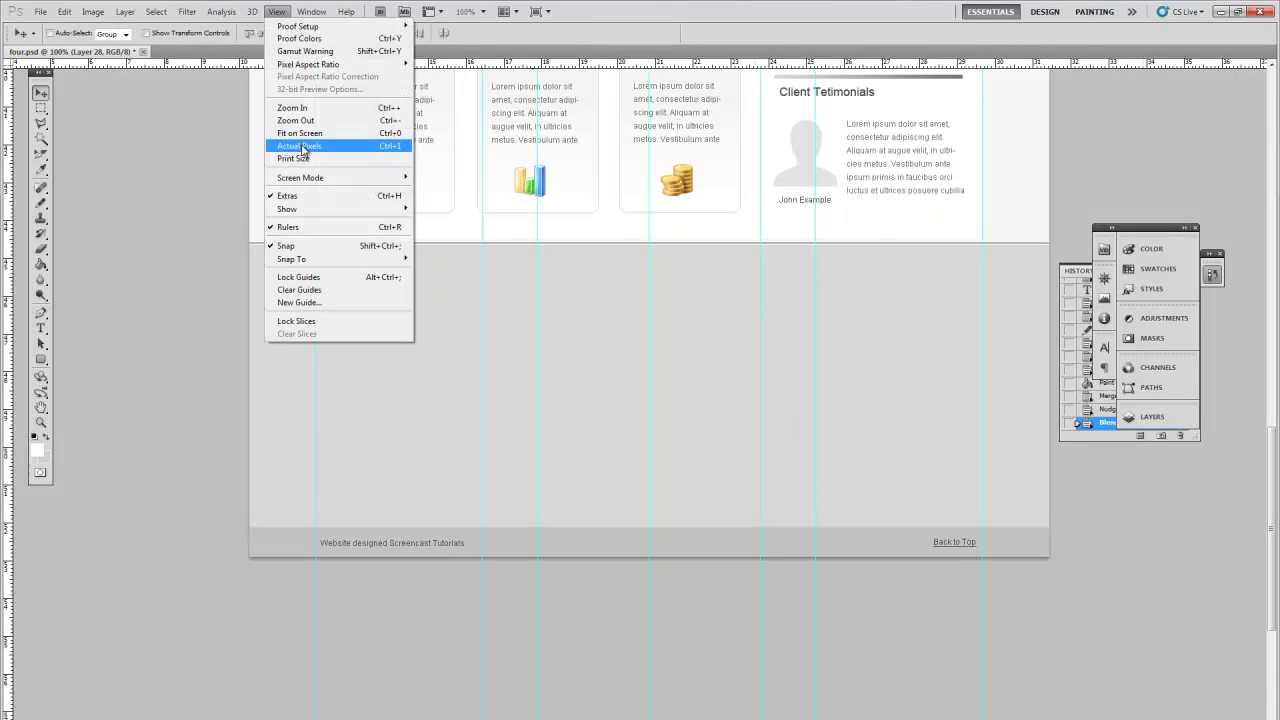
click(314, 194)
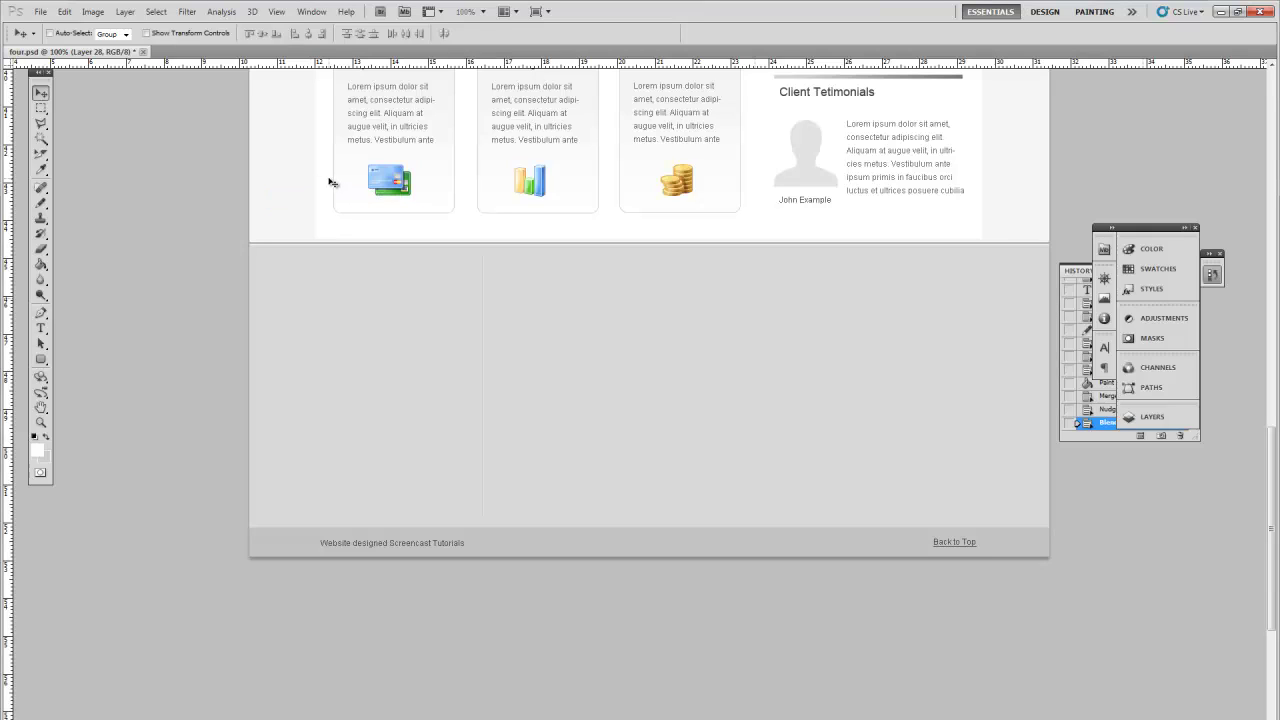
key(ctrl+z)
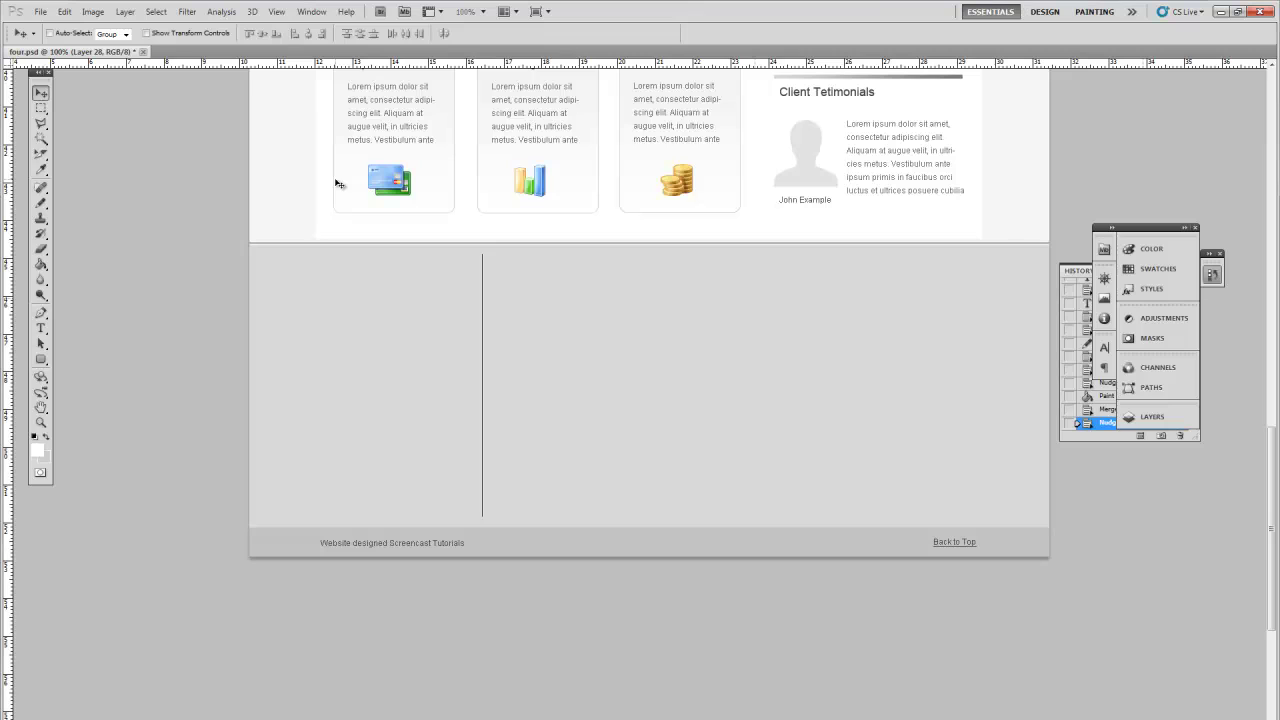
key(ctrl+z)
click(282, 13)
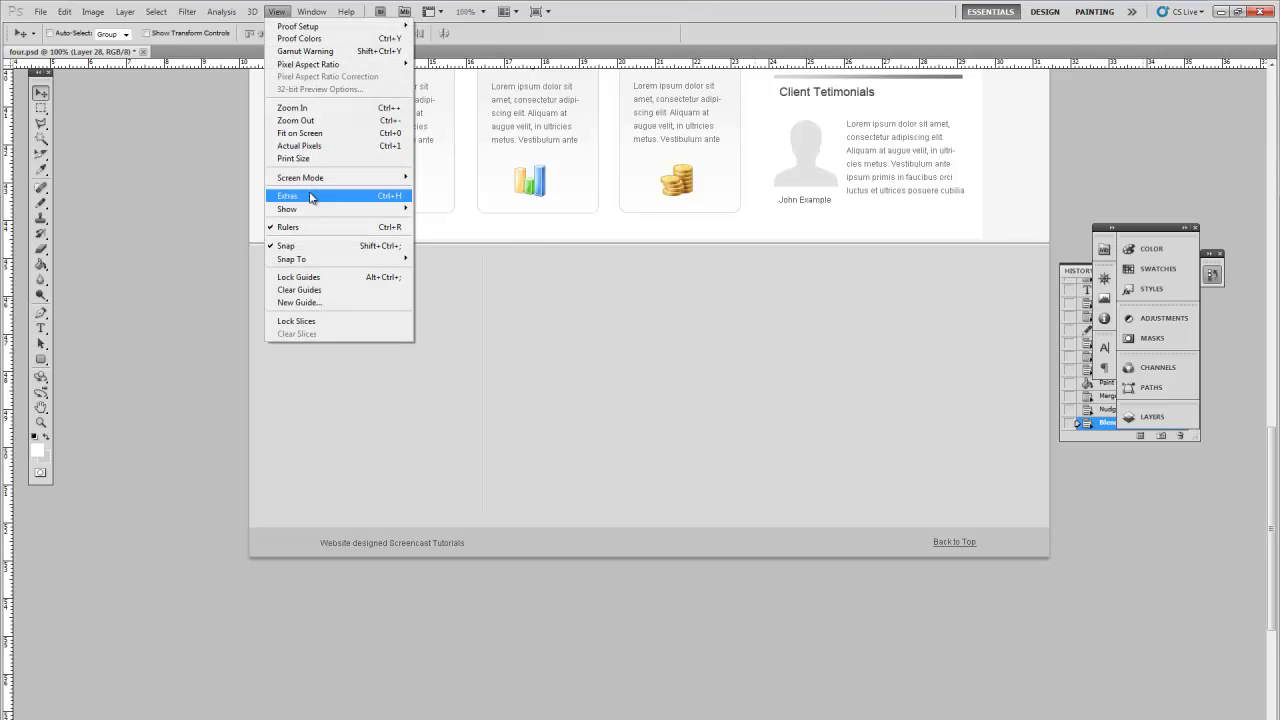
click(316, 195)
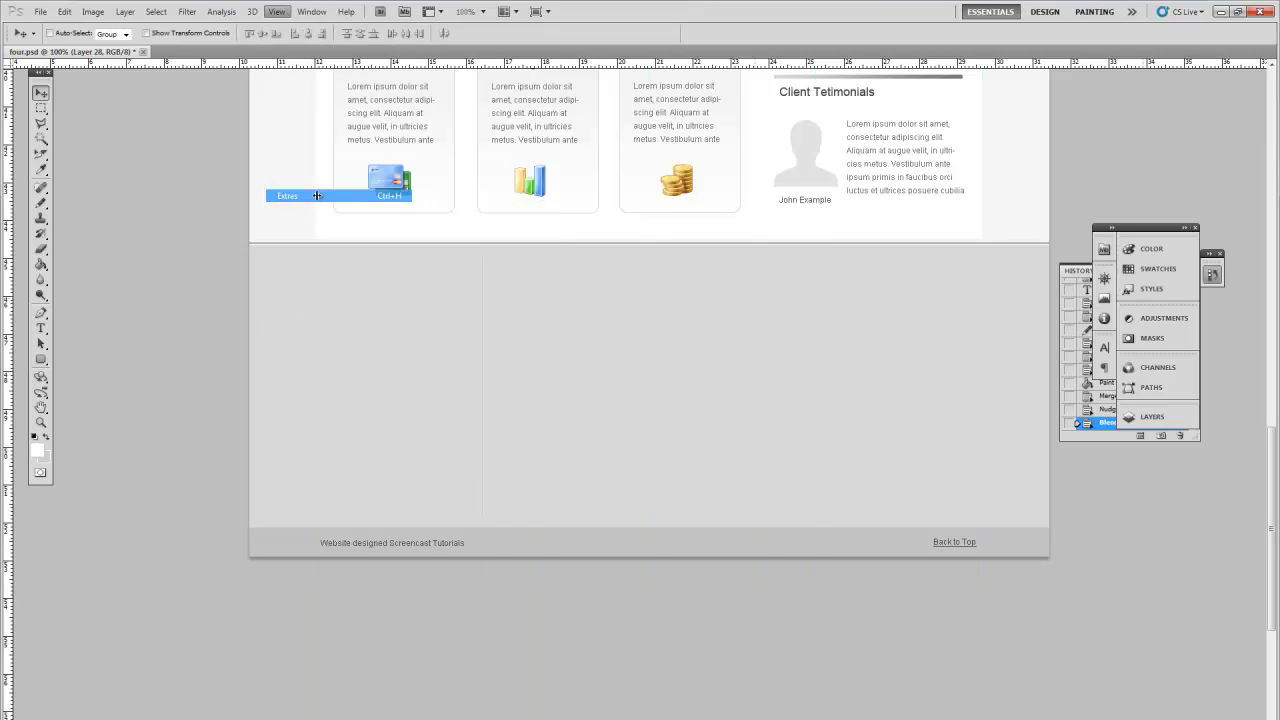
click(125, 12)
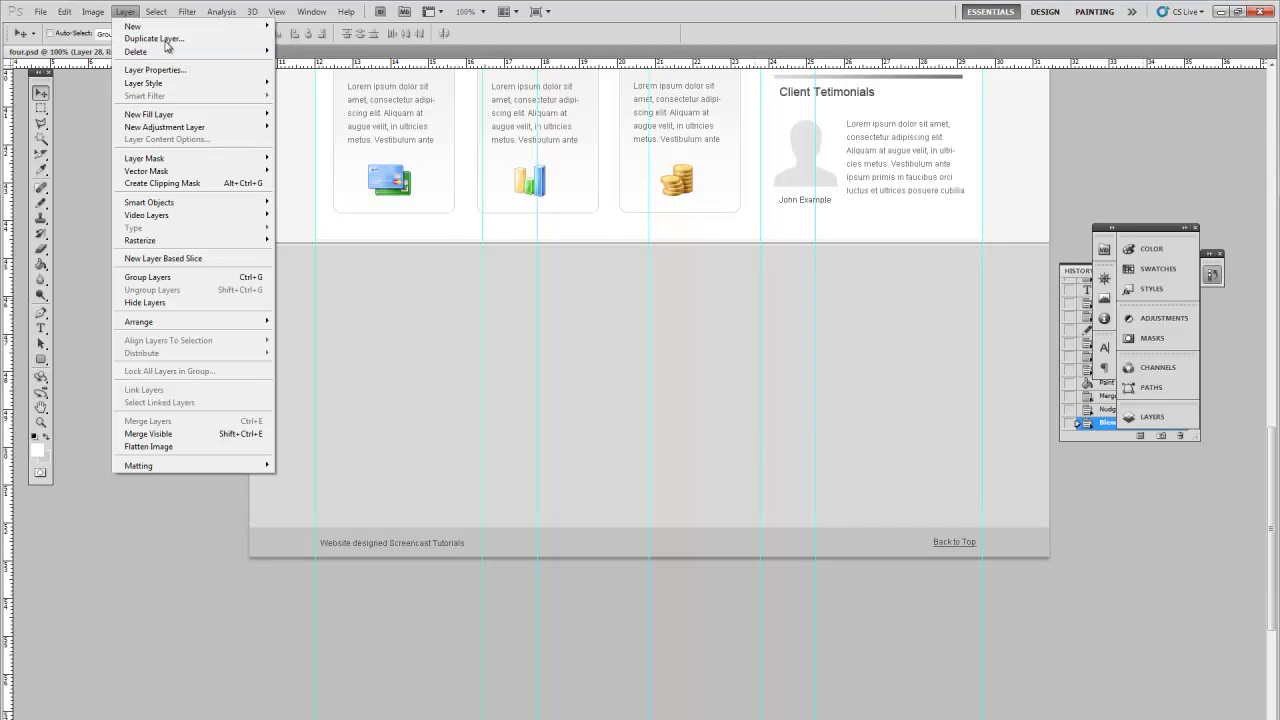
- Duplicate the divider twice, moving the copies right to the second and third column boundaries
click(155, 38)
key(Return)
drag(510, 382, 654, 376)
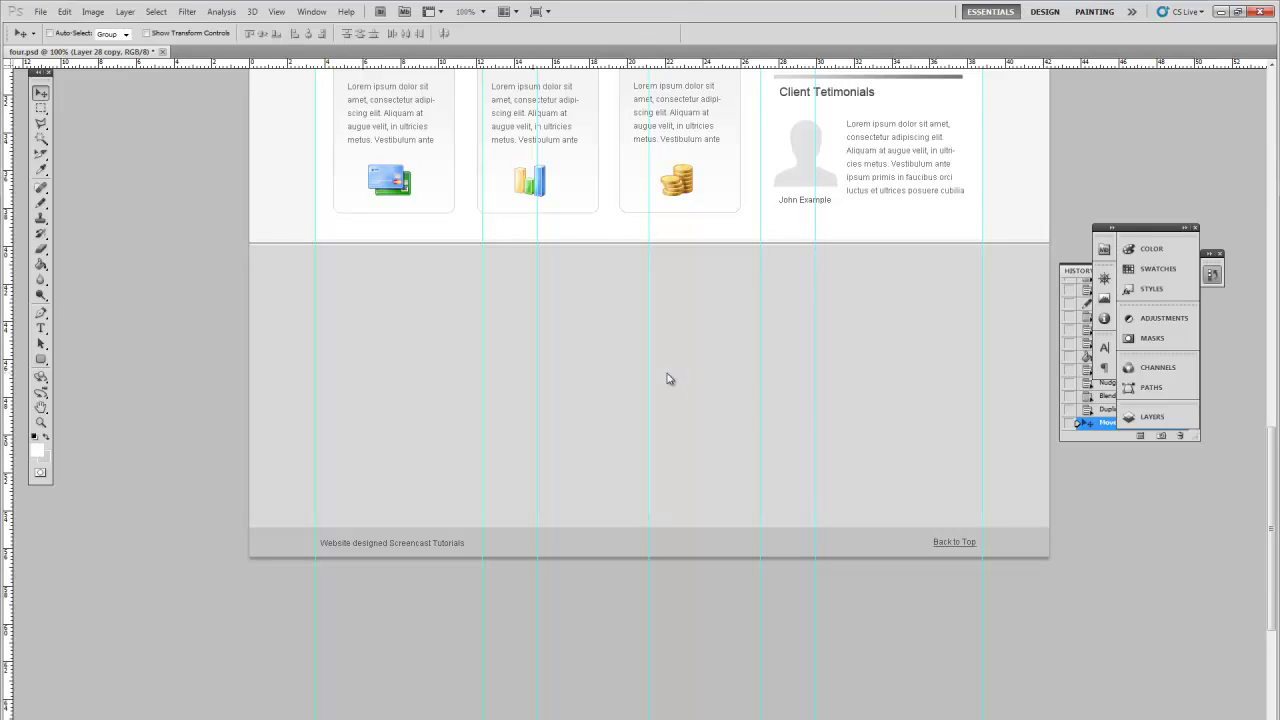
click(124, 12)
click(134, 39)
key(Return)
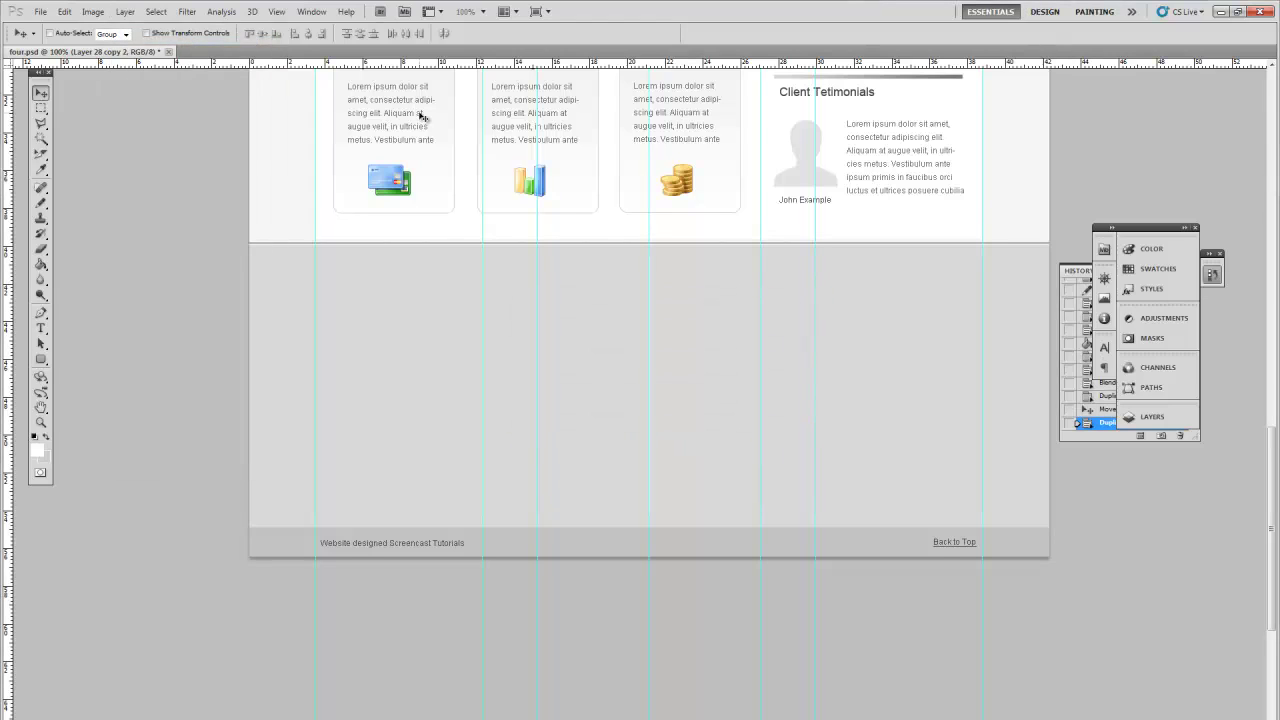
drag(613, 386, 814, 385)
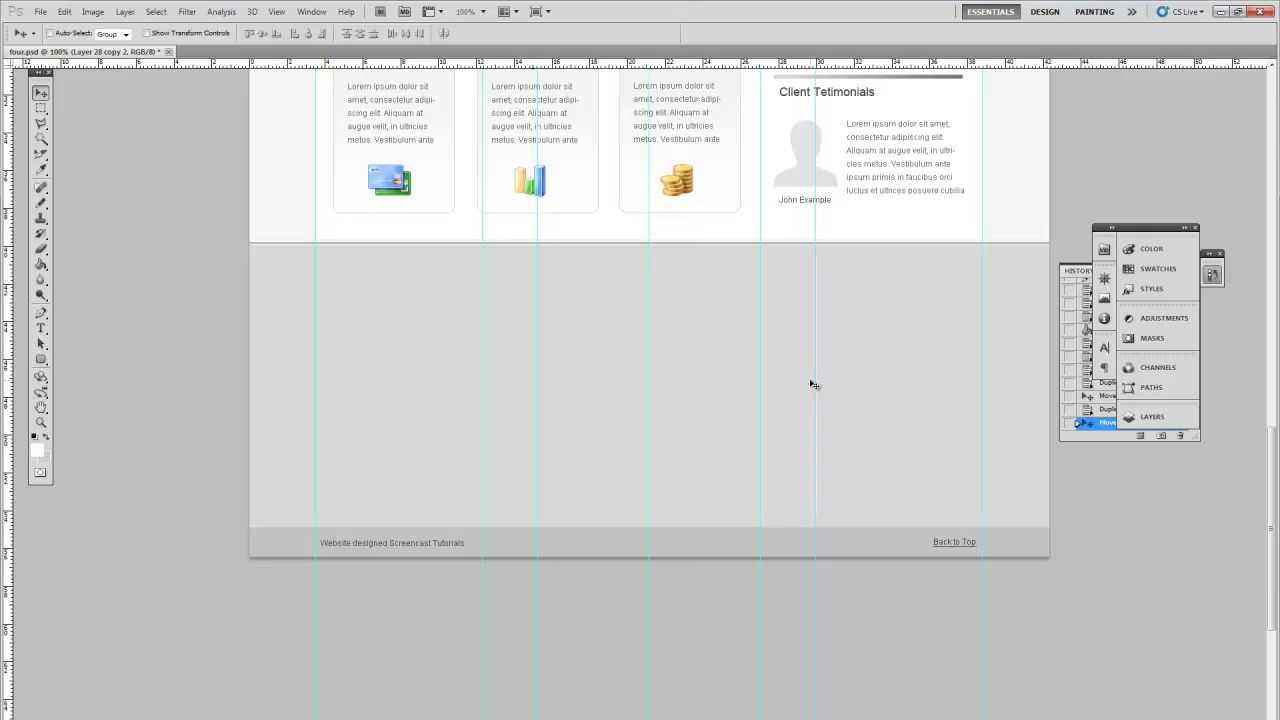
- Hide the guides to check the three dividers, then show them again
click(275, 14)
click(290, 194)
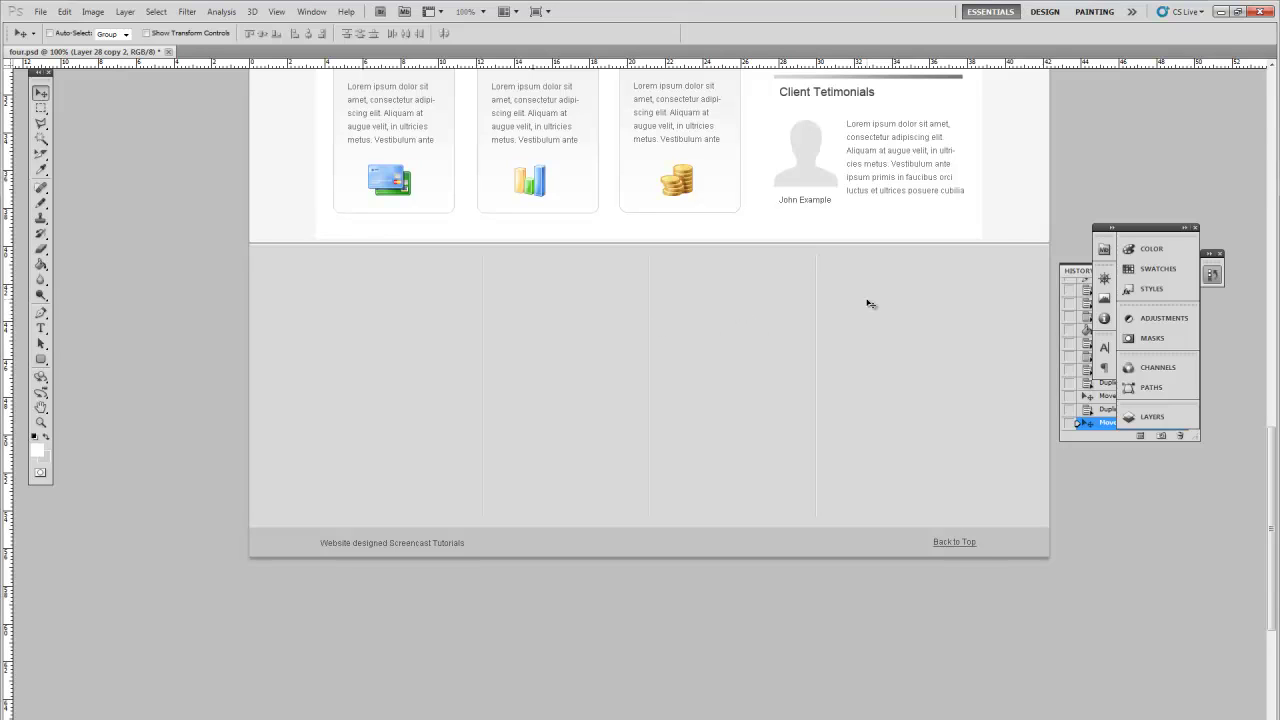
click(277, 12)
mouse_move(307, 214)
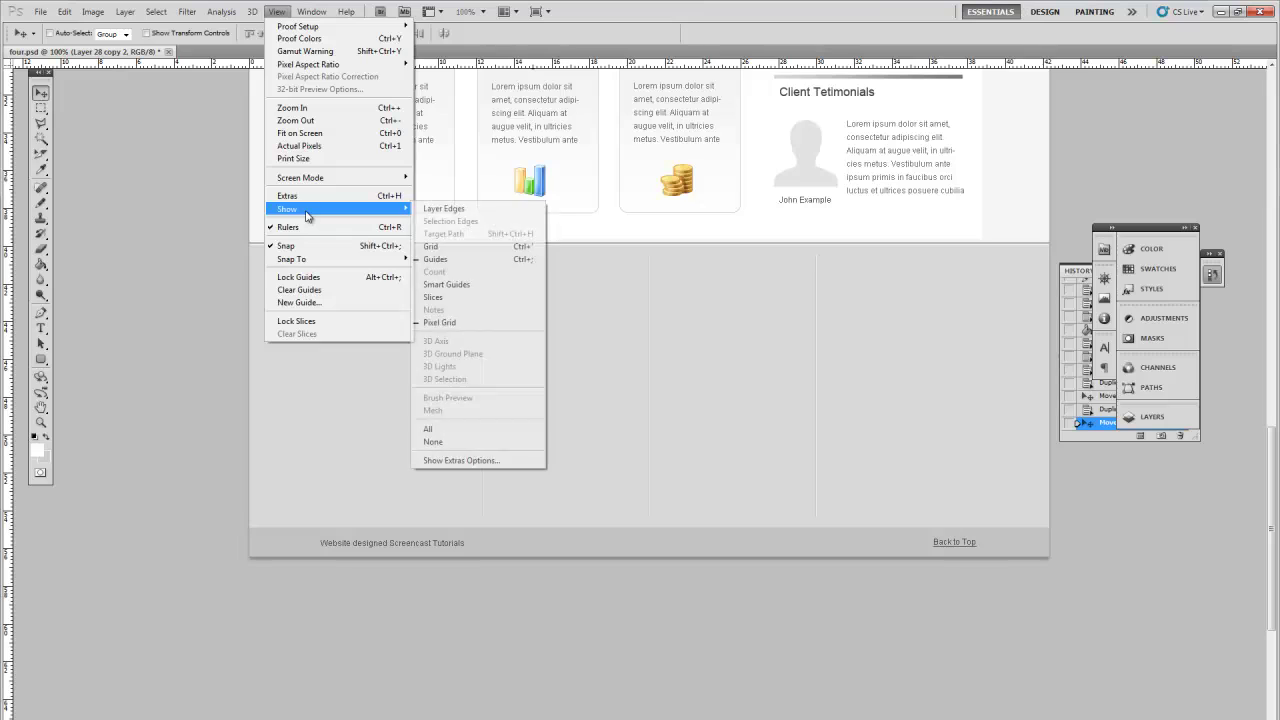
key(ctrl+semicolon)
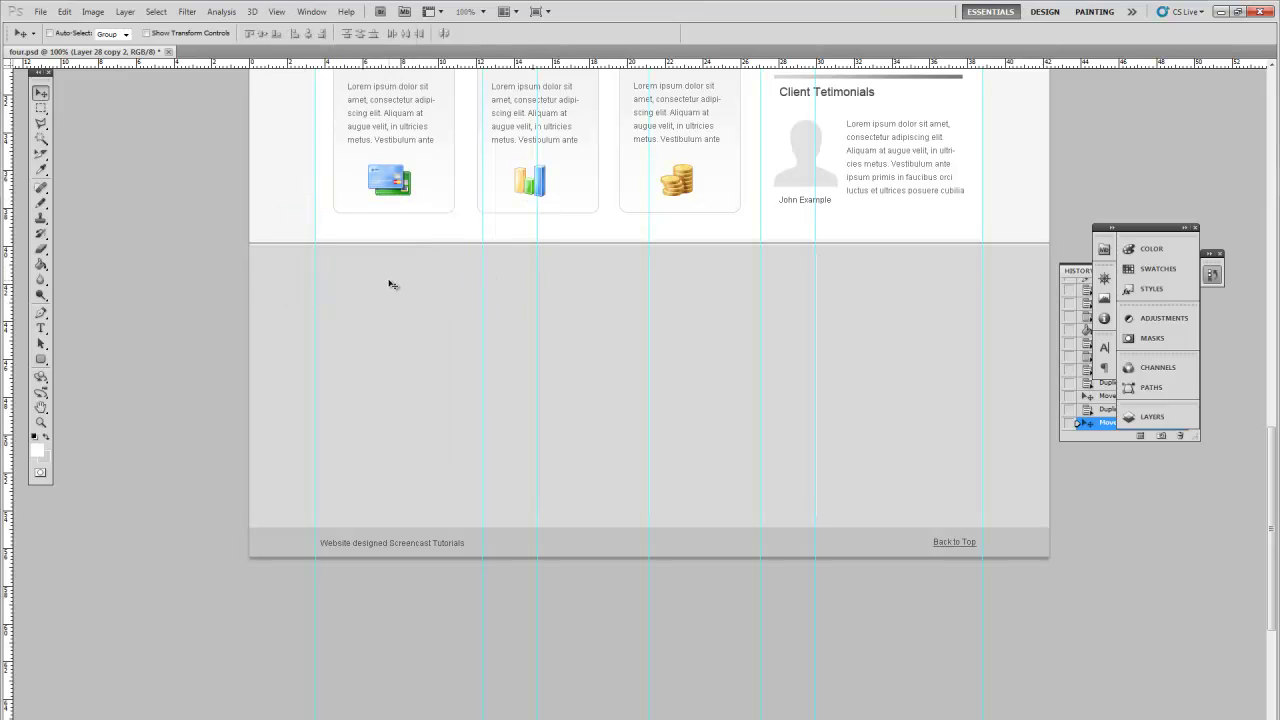
- Add the Quick Links heading in the first footer column at 18 pt with Sharp anti-aliasing
click(41, 328)
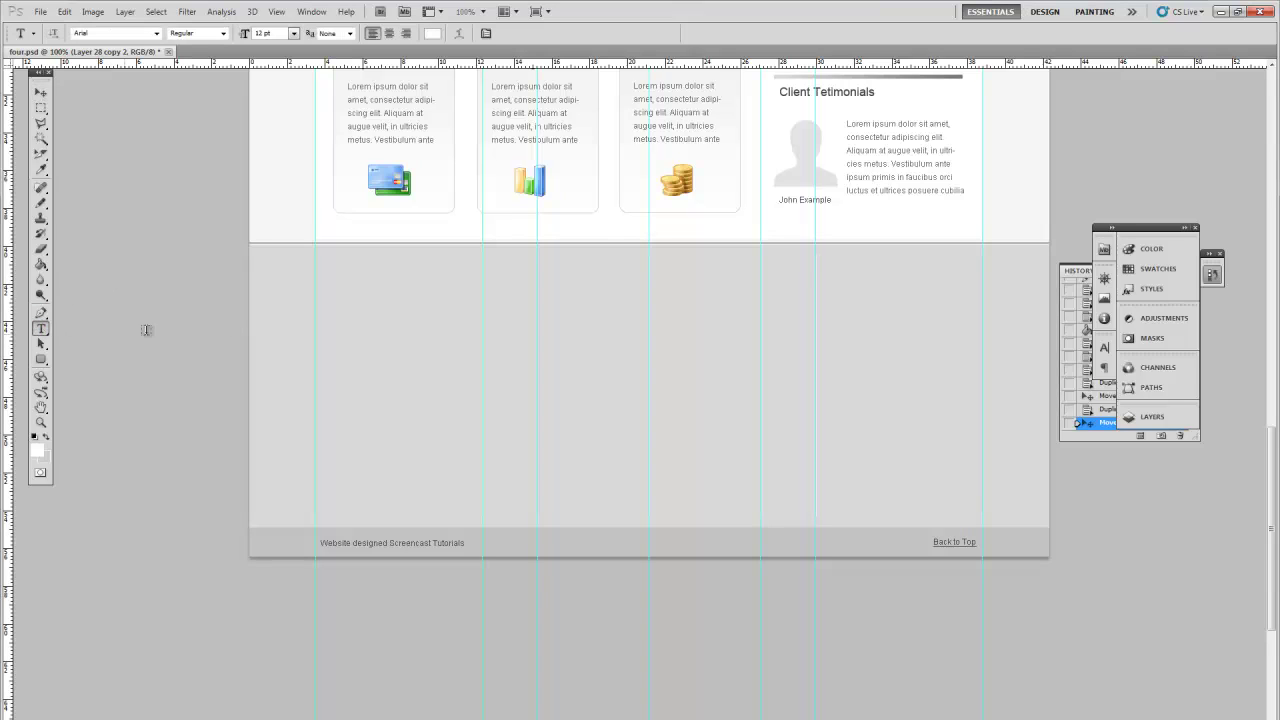
click(334, 270)
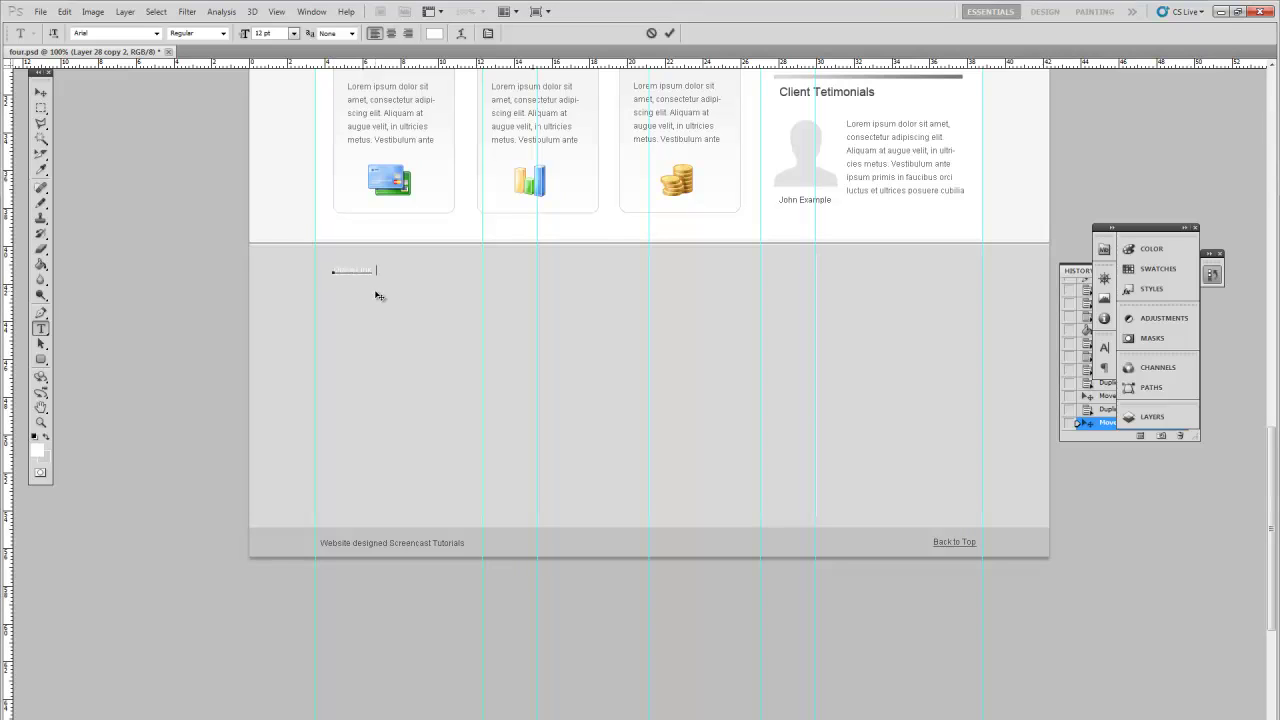
key(ctrl+a)
text(18)
key(Return)
click(354, 34)
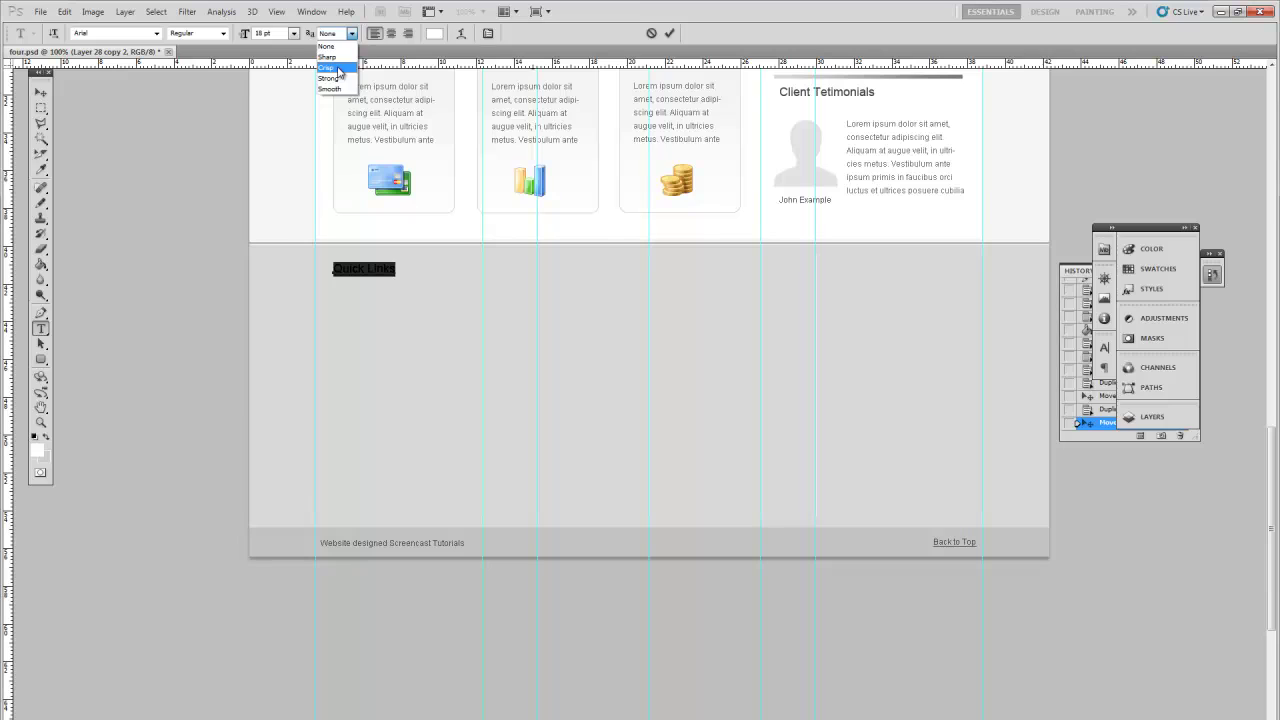
click(338, 68)
click(342, 36)
click(340, 58)
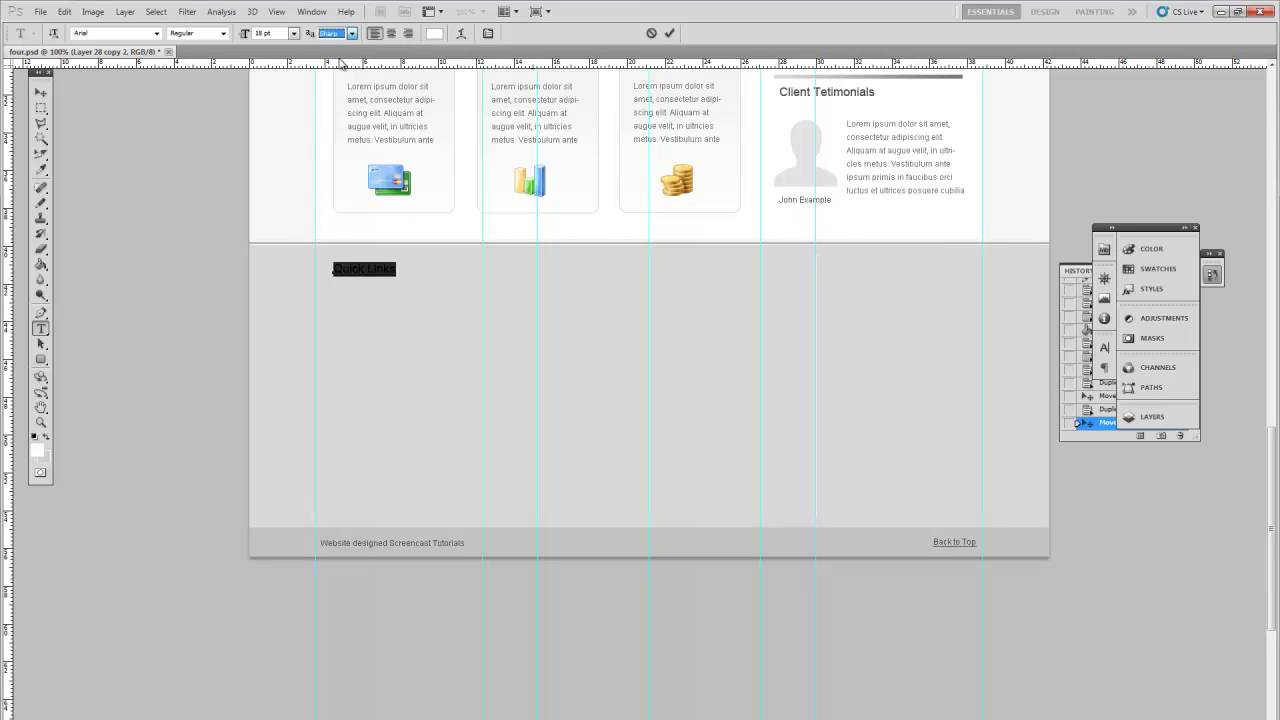
- Set the heading text colour to #333333
click(1104, 347)
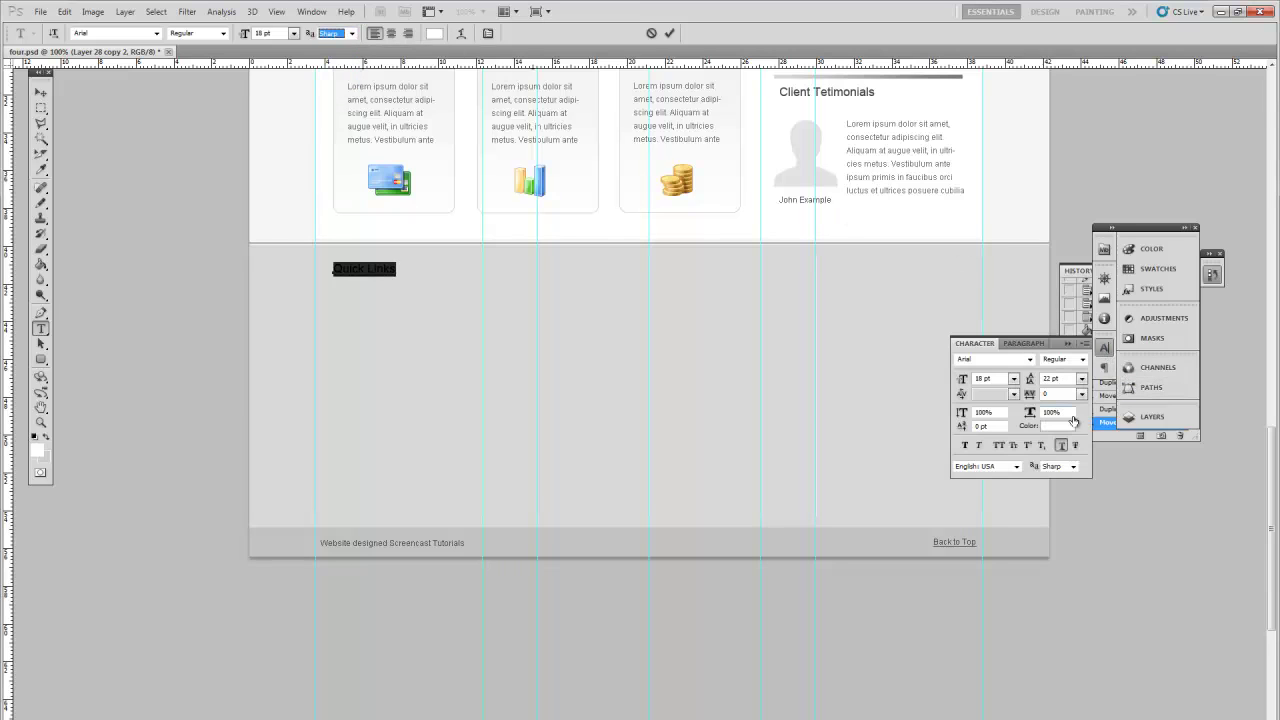
click(1104, 347)
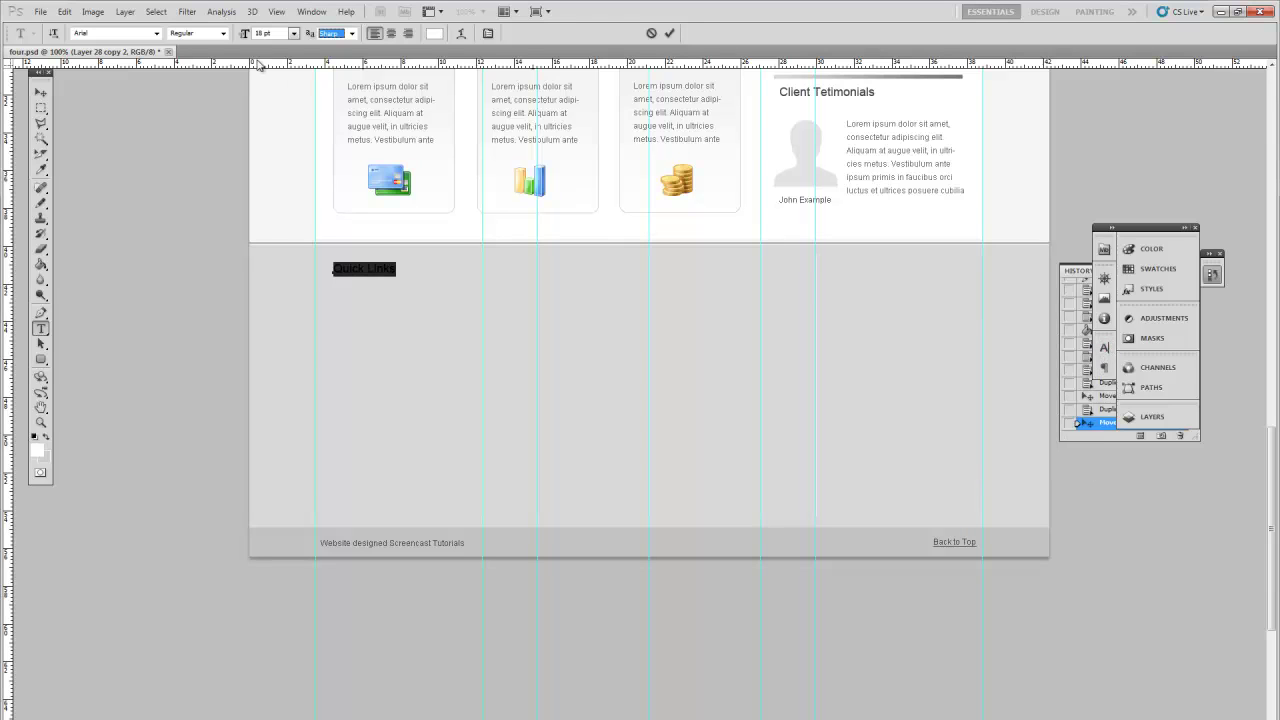
click(434, 33)
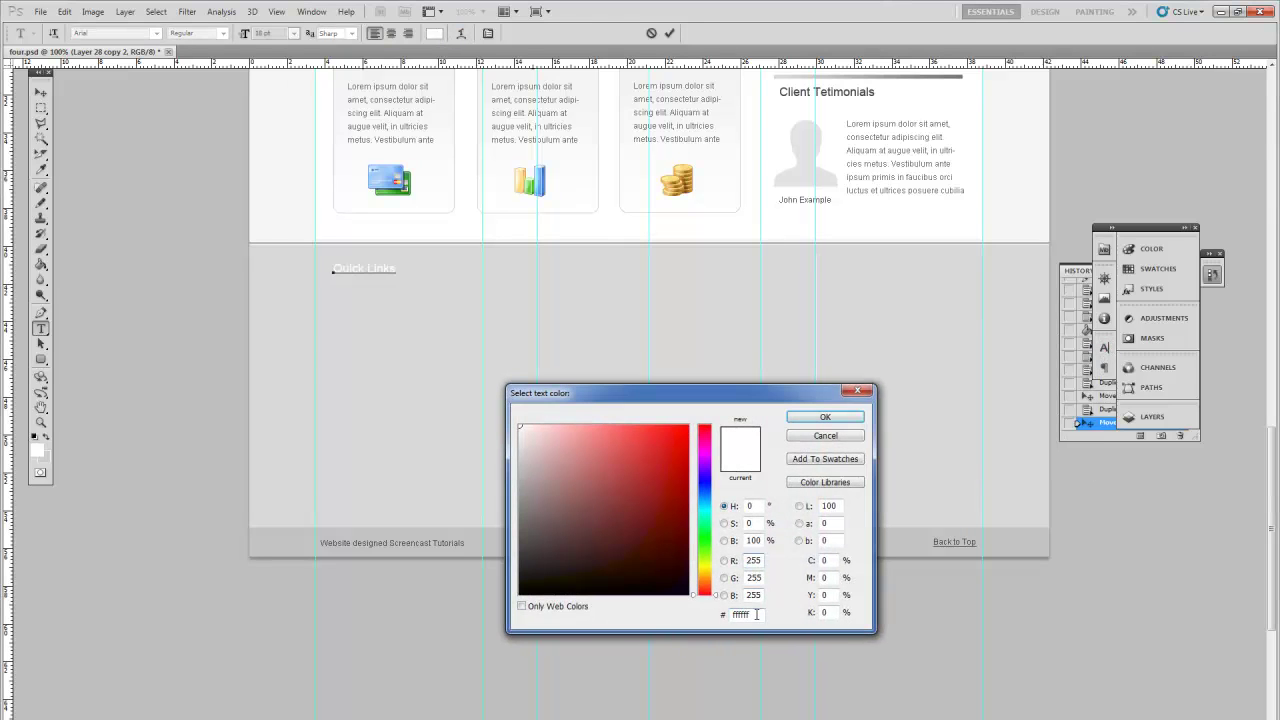
double_click(754, 614)
text(333333)
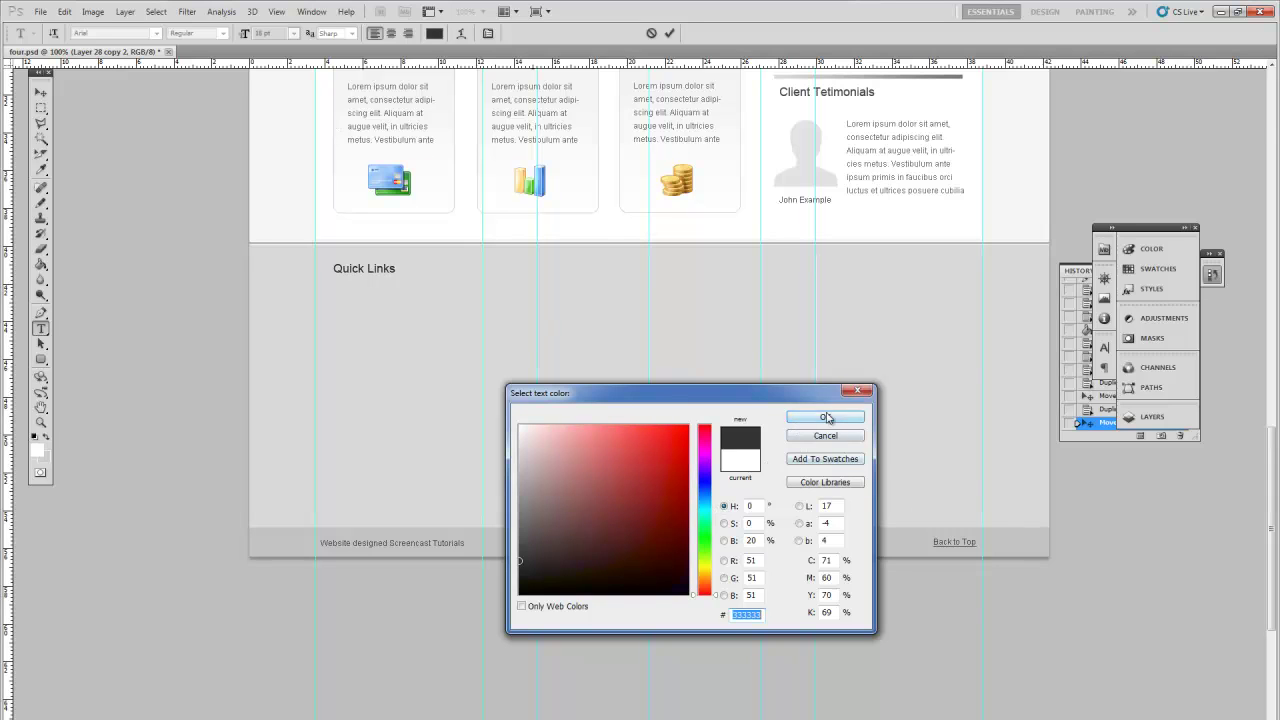
click(825, 417)
- Give the heading a Normal, 100%, white drop shadow with distance 1 and size 0
click(124, 14)
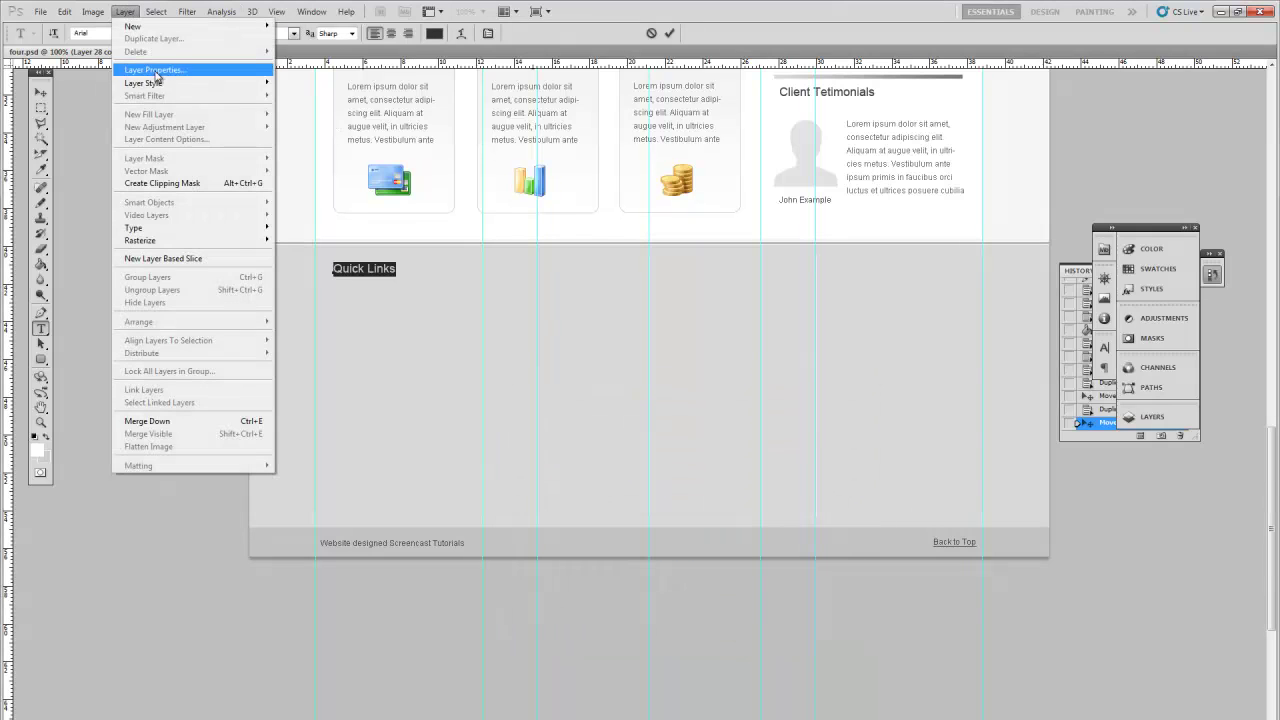
mouse_move(170, 86)
click(318, 82)
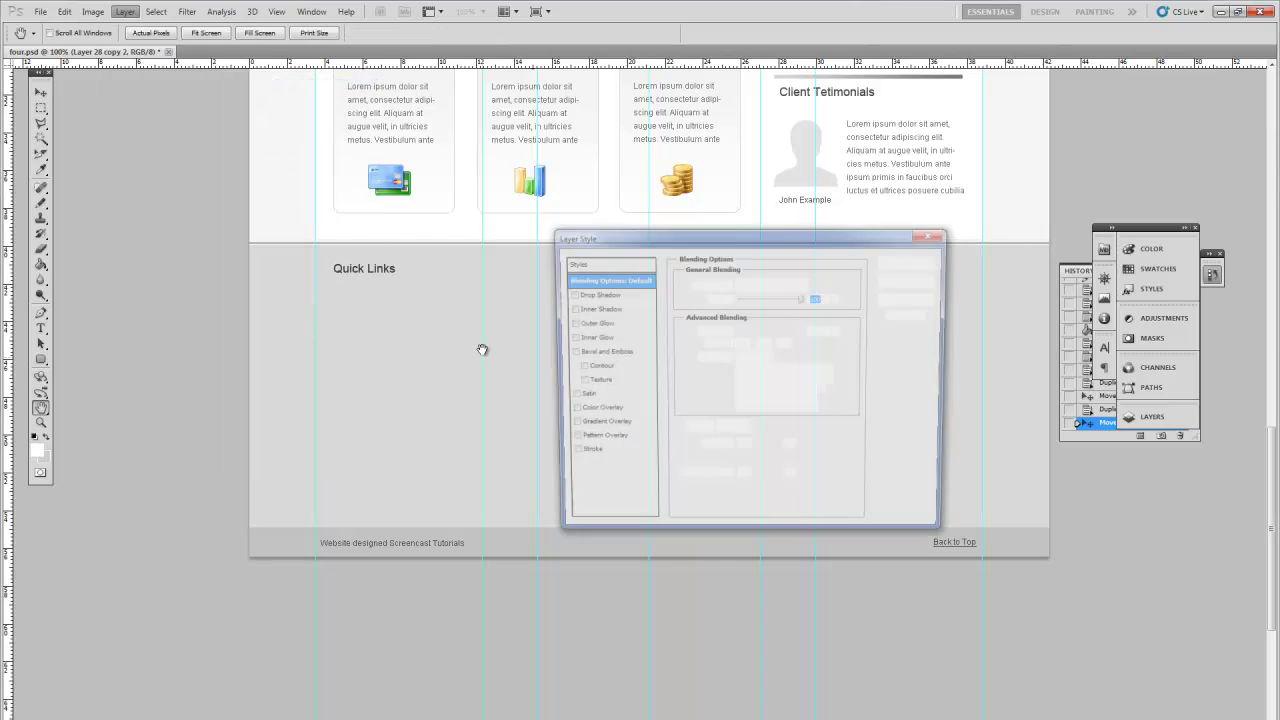
click(572, 295)
click(590, 295)
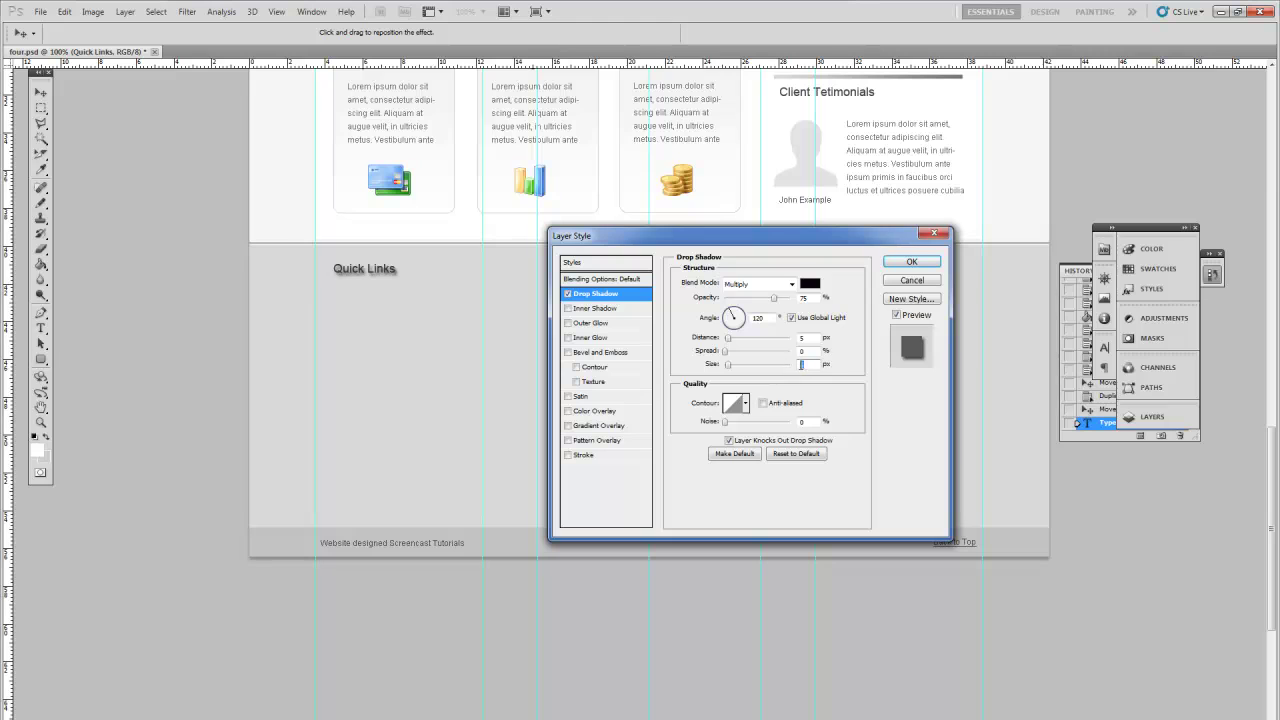
text(0)
key(shift+Tab)
key(shift+Tab)
text(1)
drag(775, 300, 790, 298)
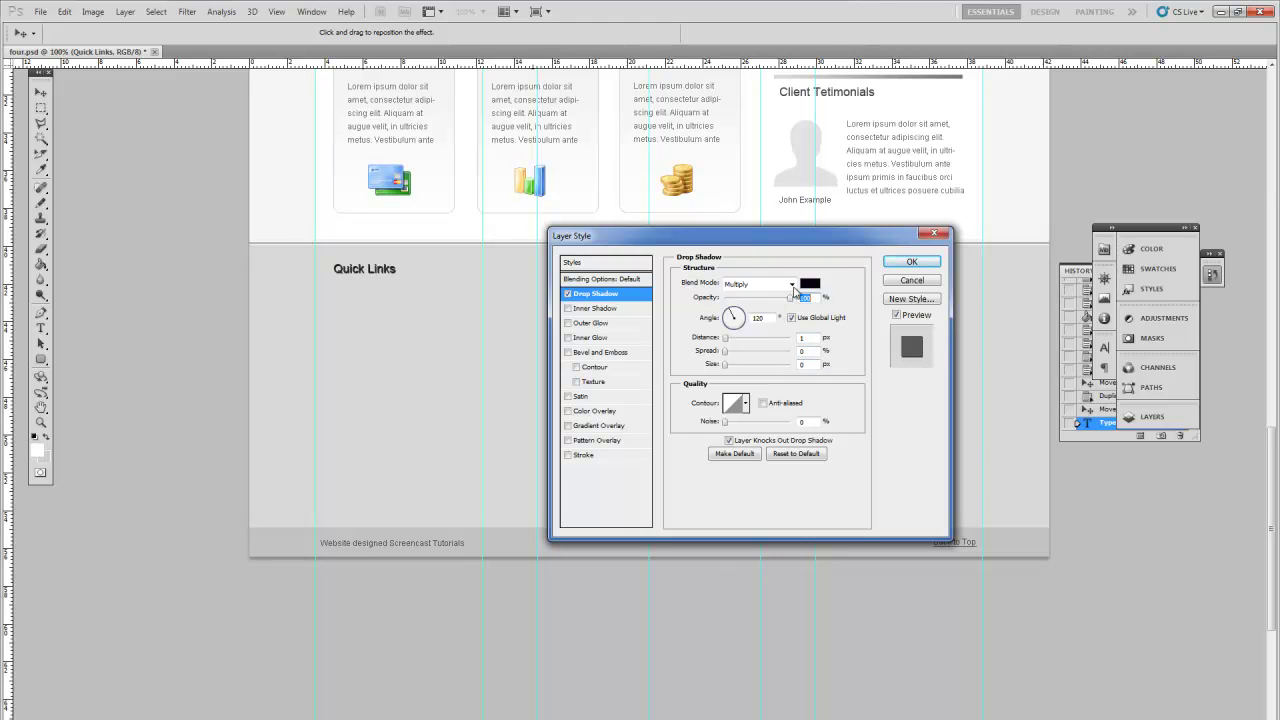
click(790, 284)
click(760, 284)
key(Tab)
click(810, 285)
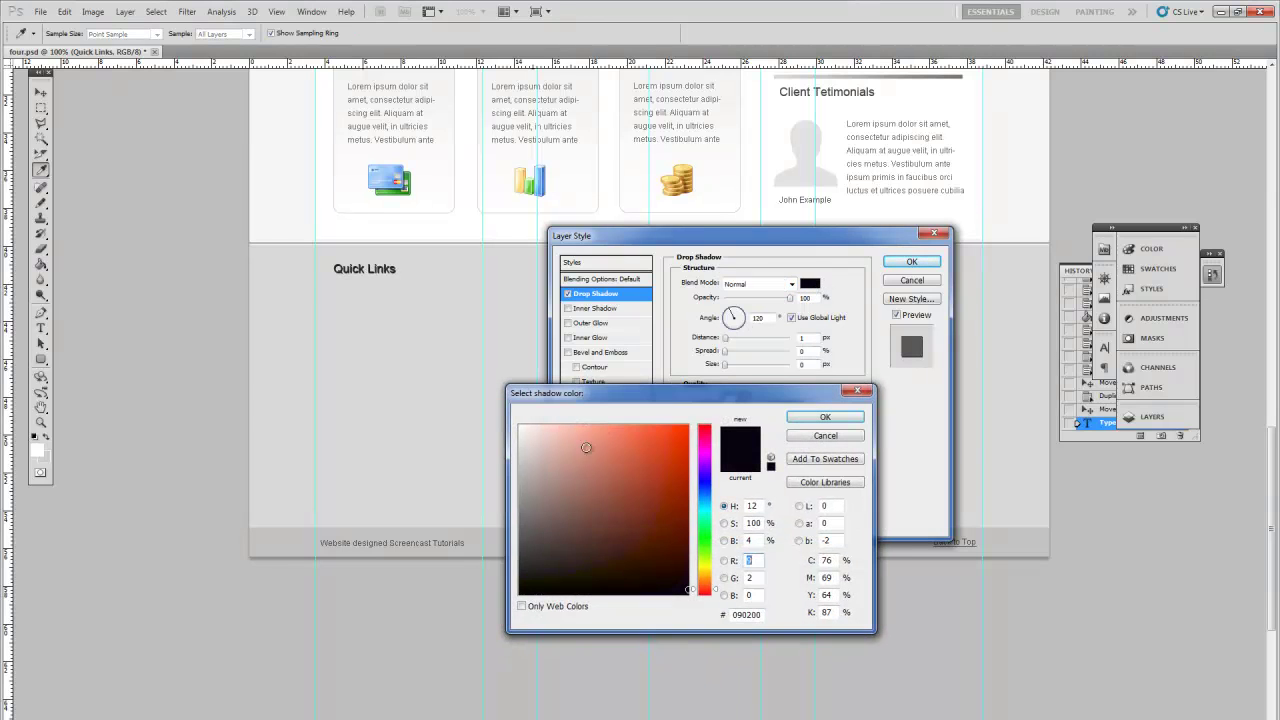
drag(585, 448, 200, 209)
click(815, 417)
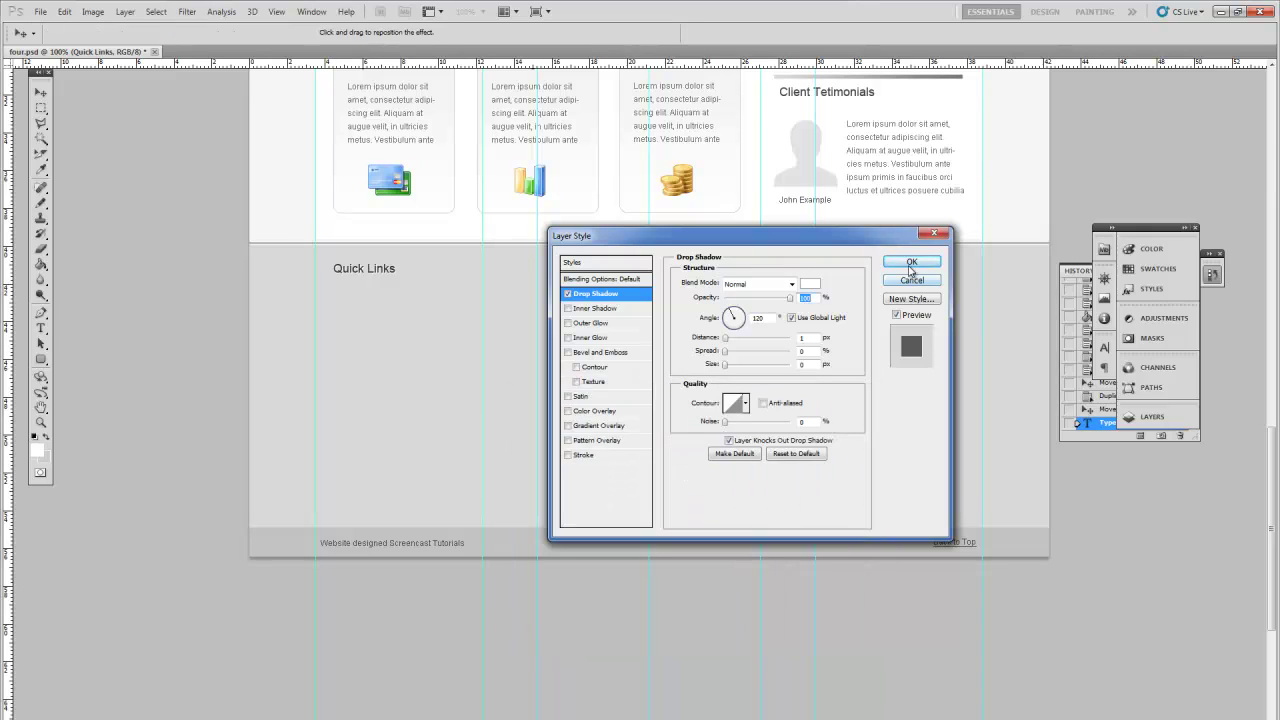
click(911, 262)
click(41, 93)
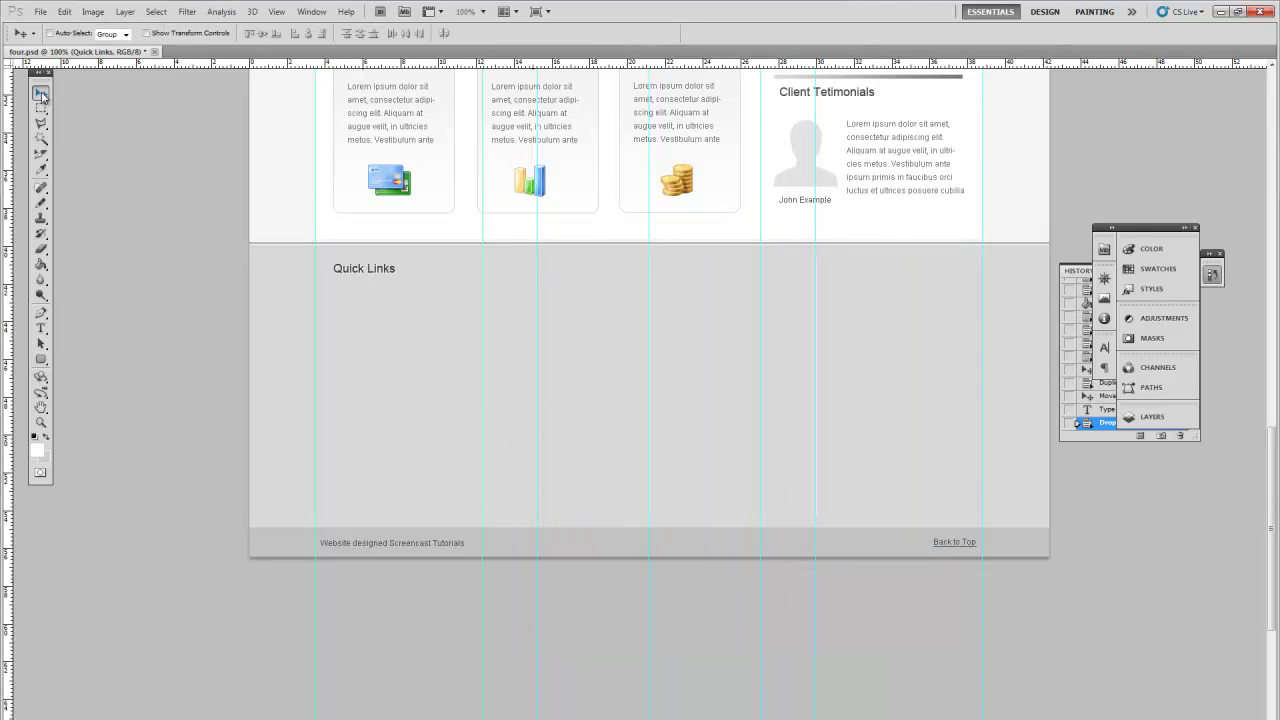
- Extend the Quick Links line with tab-spaced About Us, Latest Comments and Find Us headings
key(Left)
key(Left)
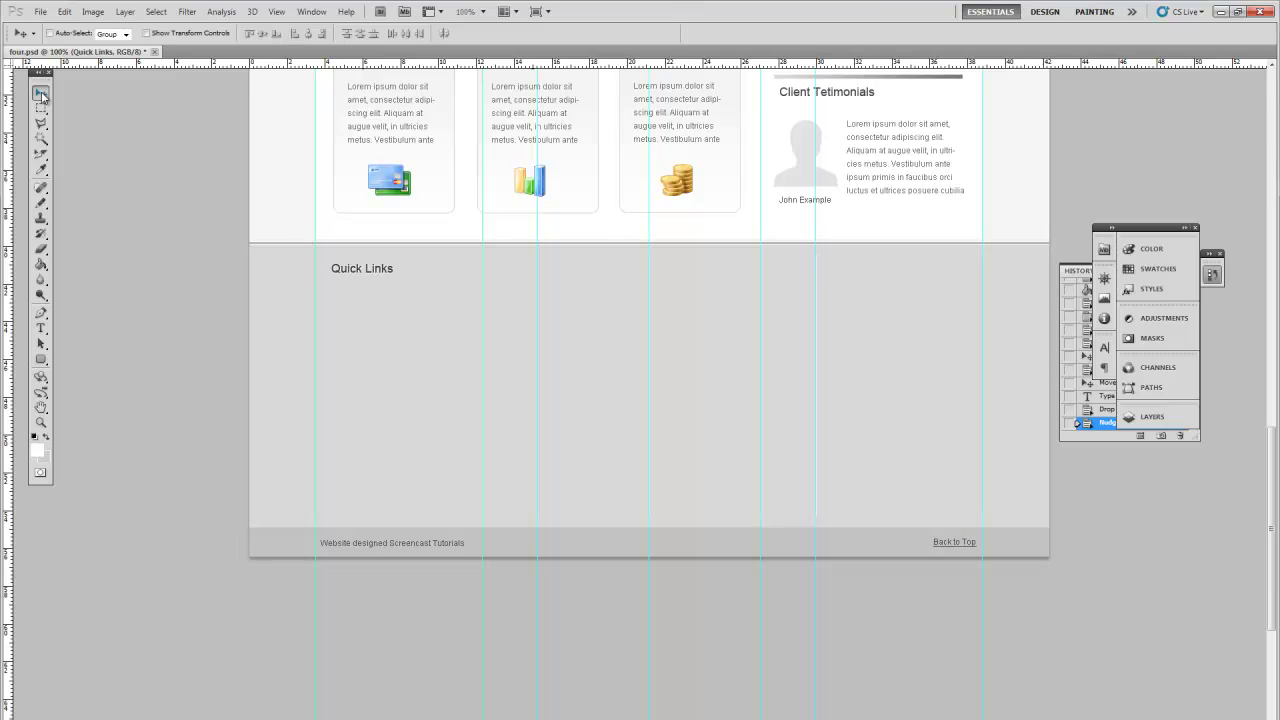
key(Right)
key(Right)
click(41, 328)
click(393, 266)
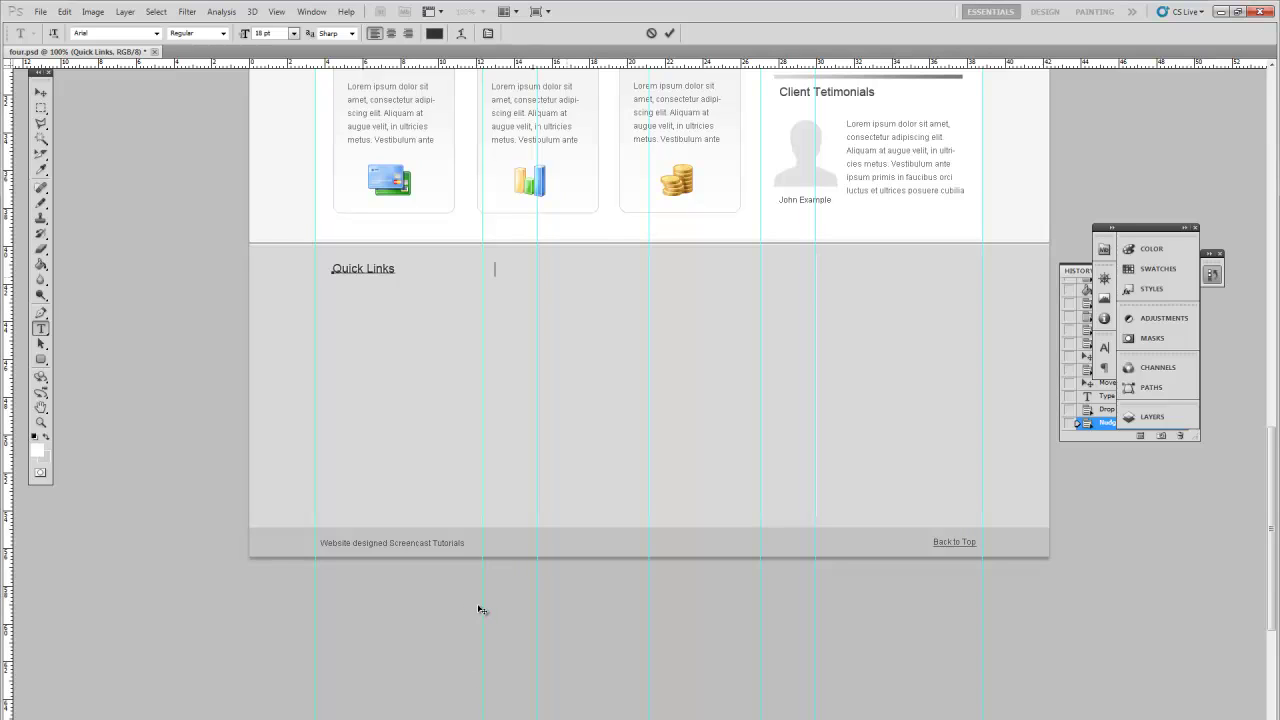
key(Tab)
text(A)
key(Tab)
text(La)
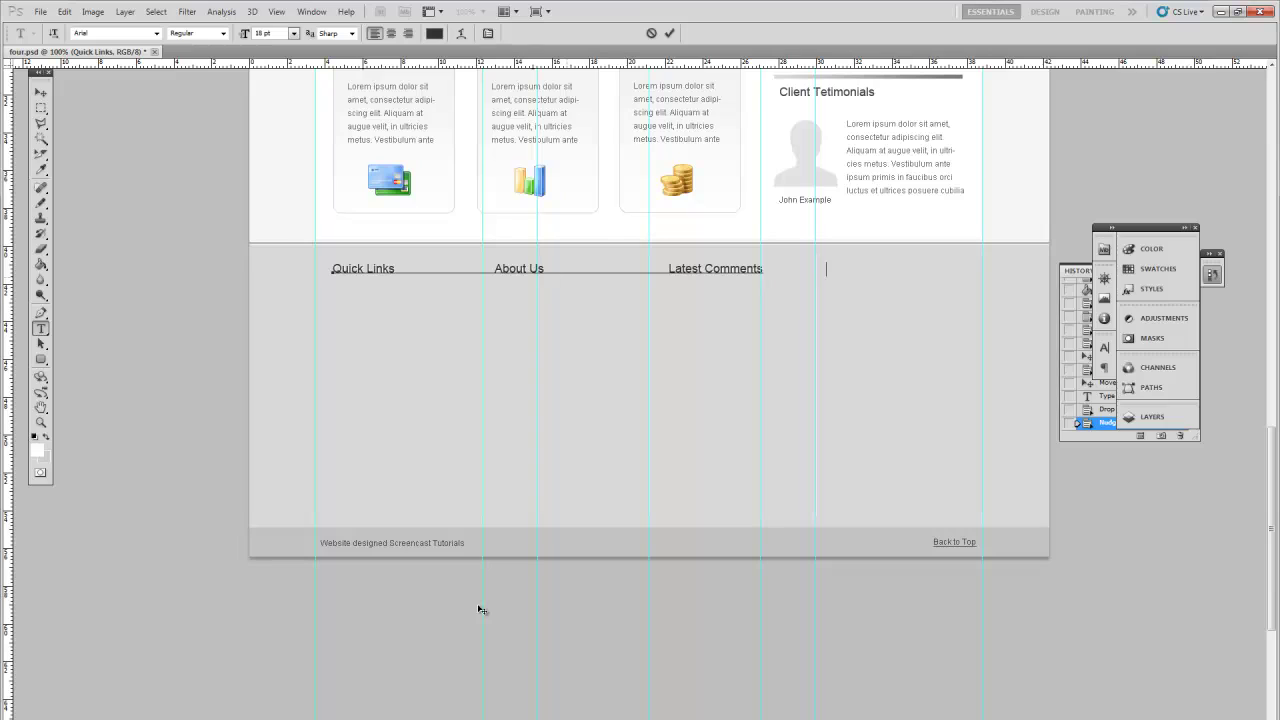
text(Find Us)
click(41, 92)
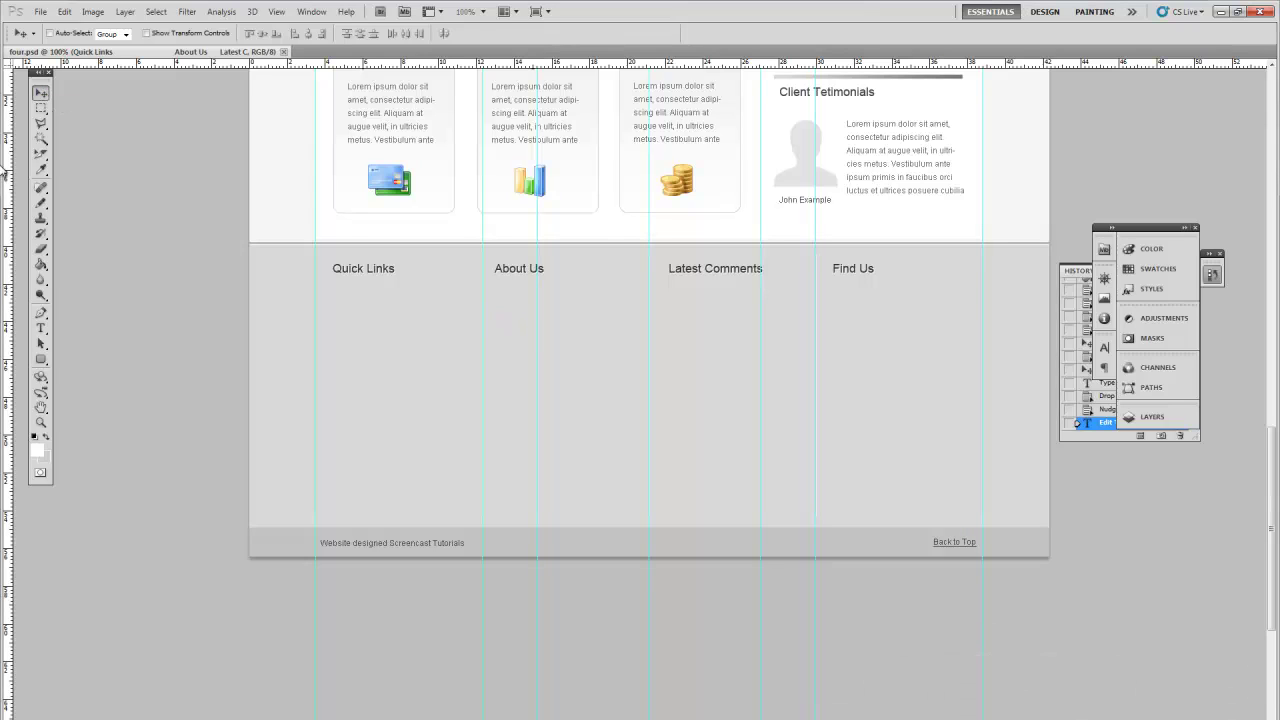
- Type the link list under Quick Links: About Us, Company, Templates, Tutorials, Example Link
click(41, 328)
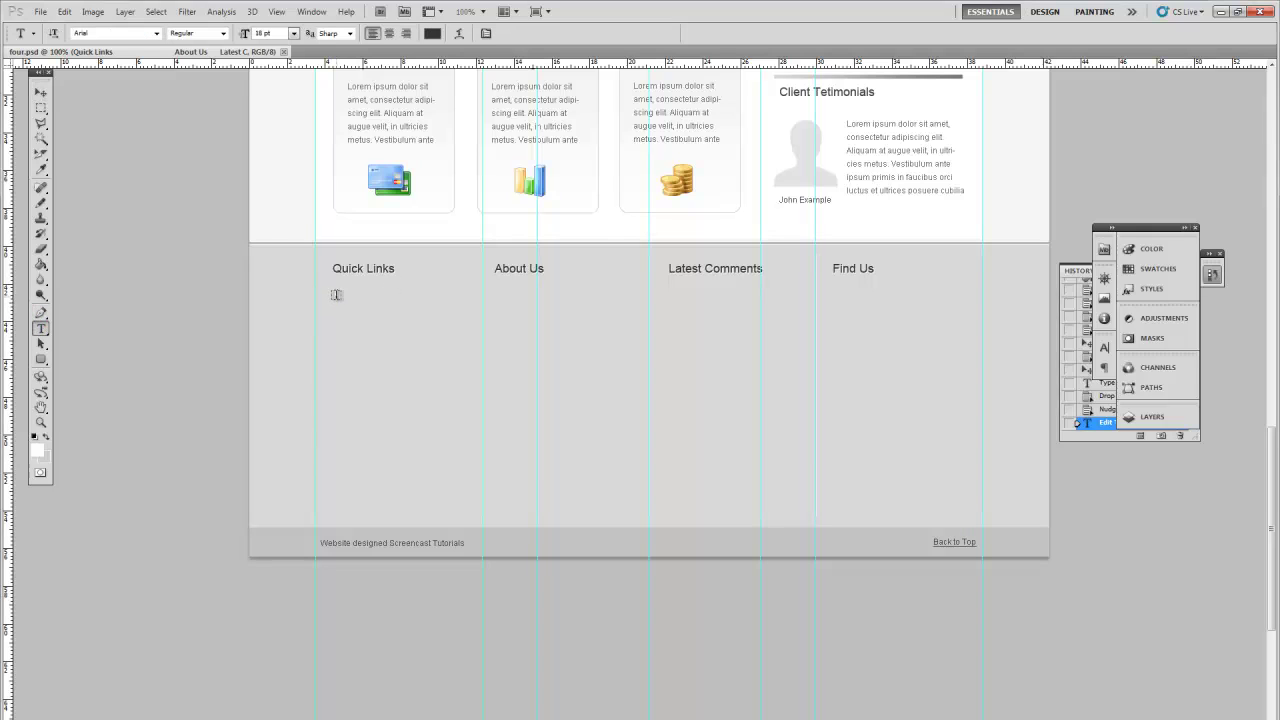
click(333, 297)
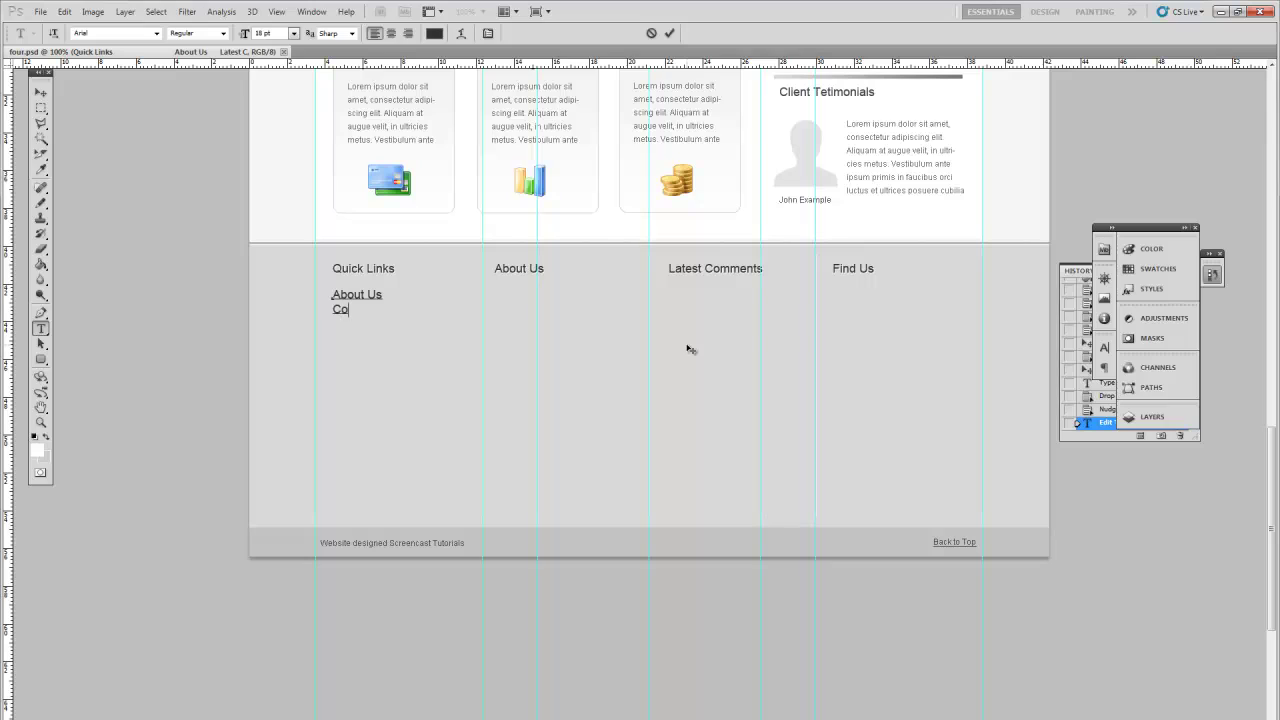
text(Compan)
key(Return)
text(Templates)
key(Return)
text(T)
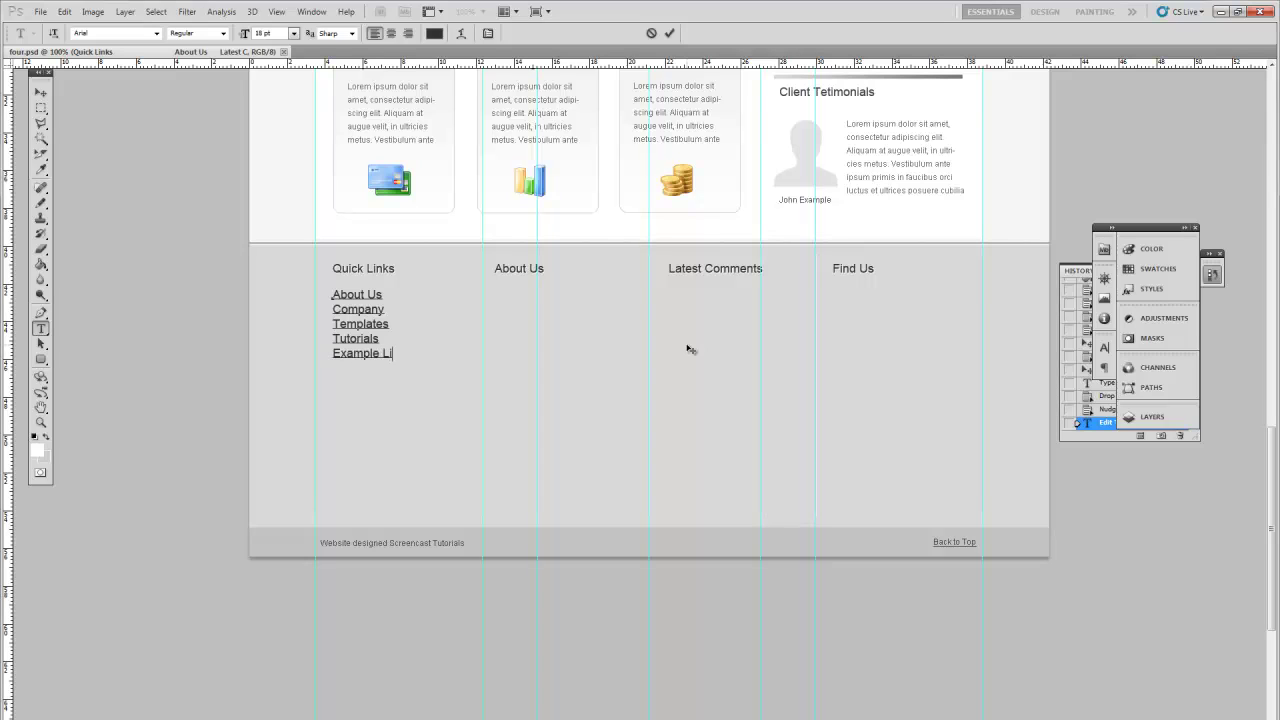
text(nk)
- Set the link text to 12 pt in colour #444444
key(ctrl+a)
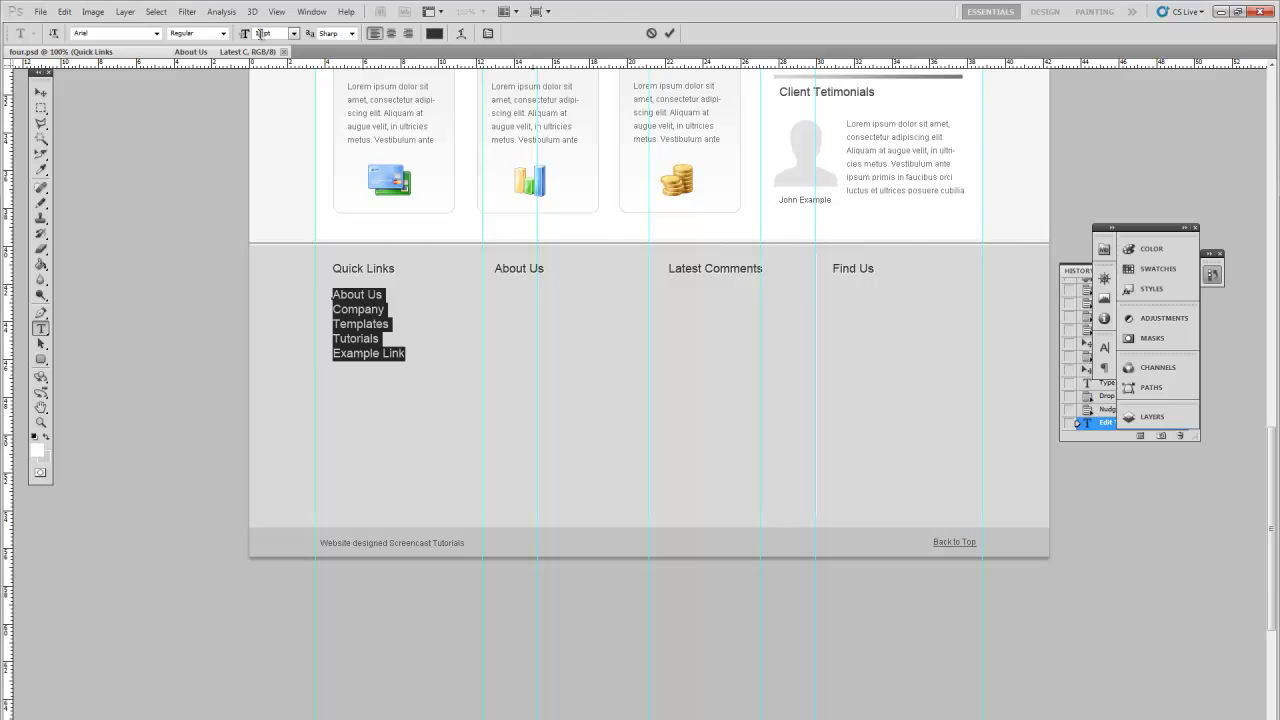
text(12)
key(Return)
click(434, 33)
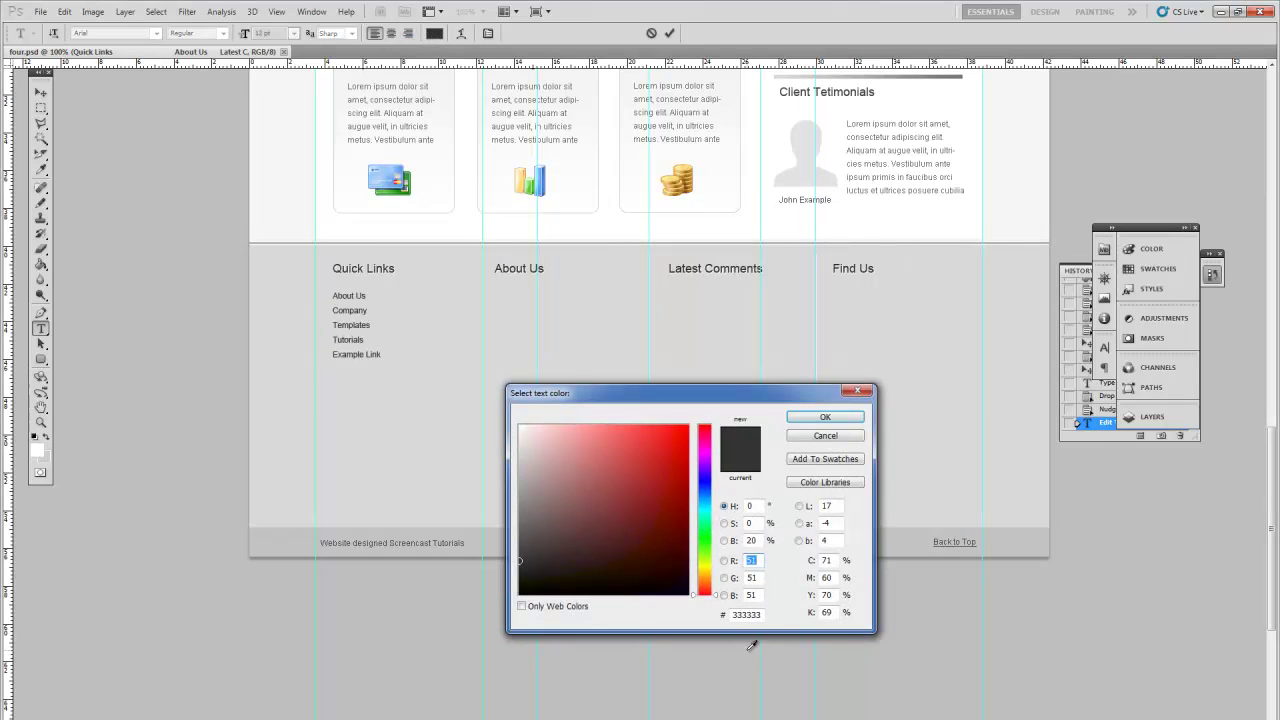
click(746, 614)
text(444444)
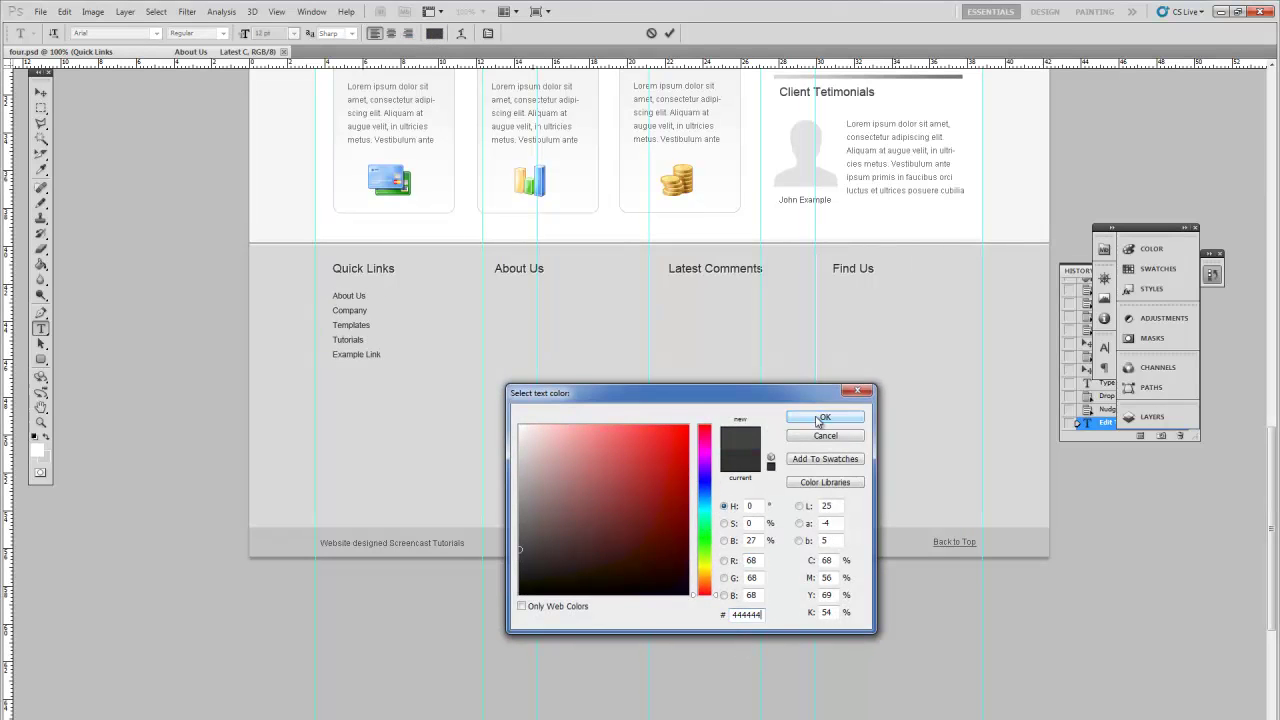
click(820, 419)
- Turn off anti-aliasing, underline the links, commit, and nudge the list 1 px left
click(345, 34)
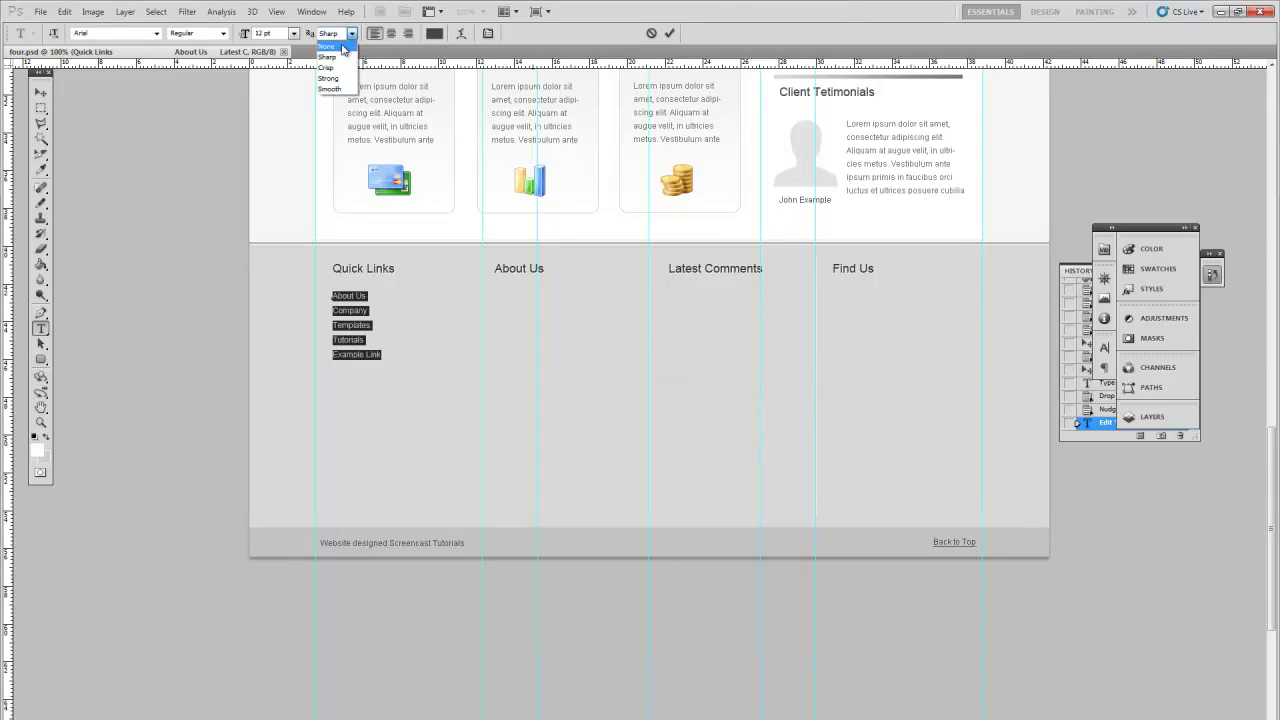
click(342, 47)
click(1104, 347)
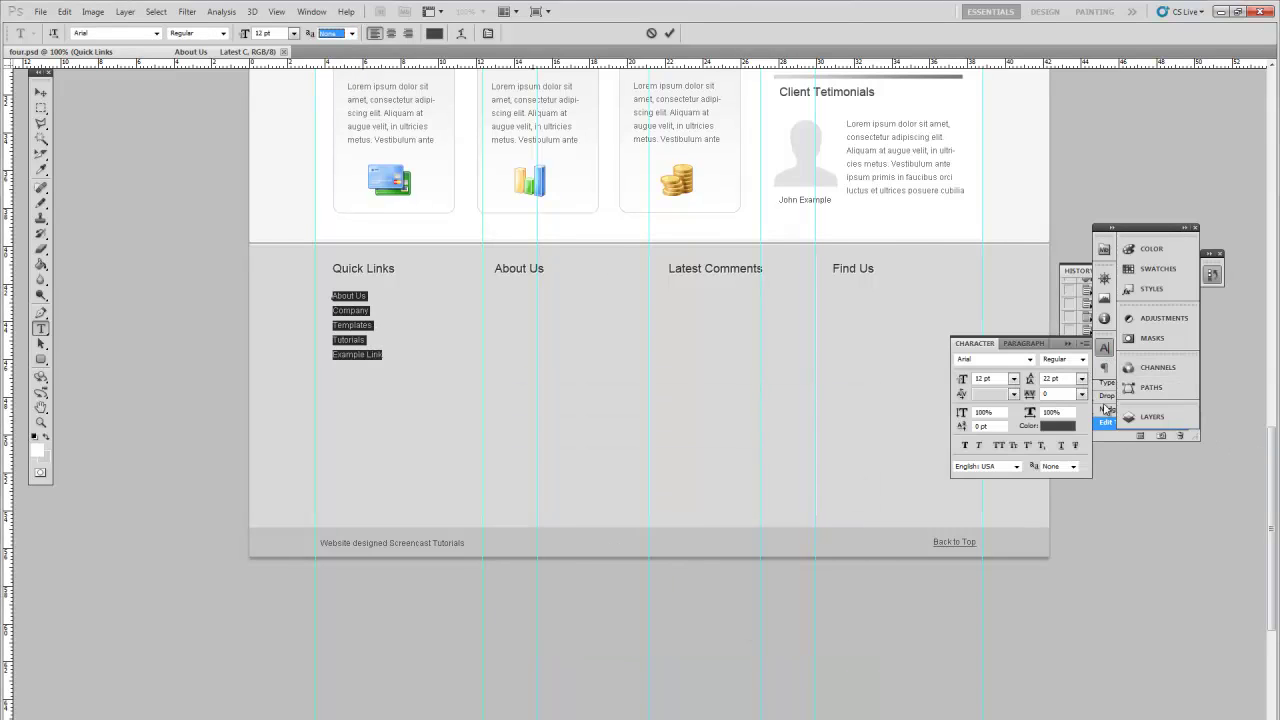
click(1060, 447)
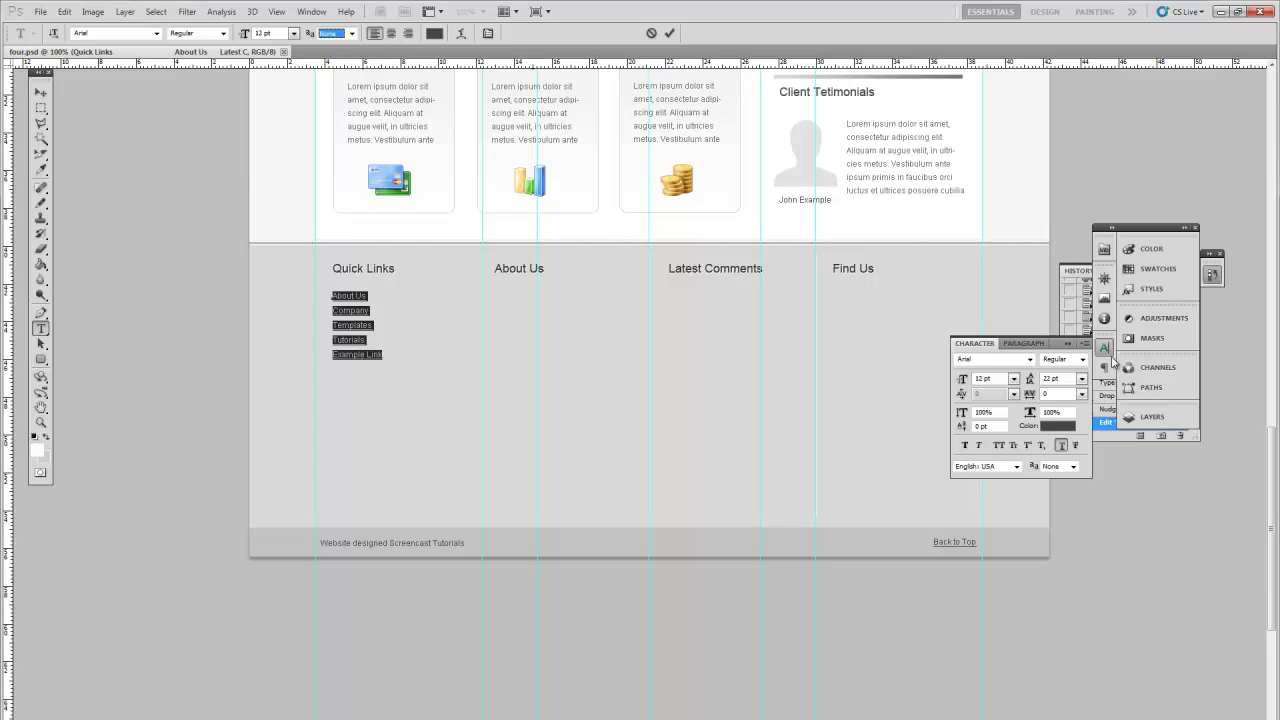
click(1105, 348)
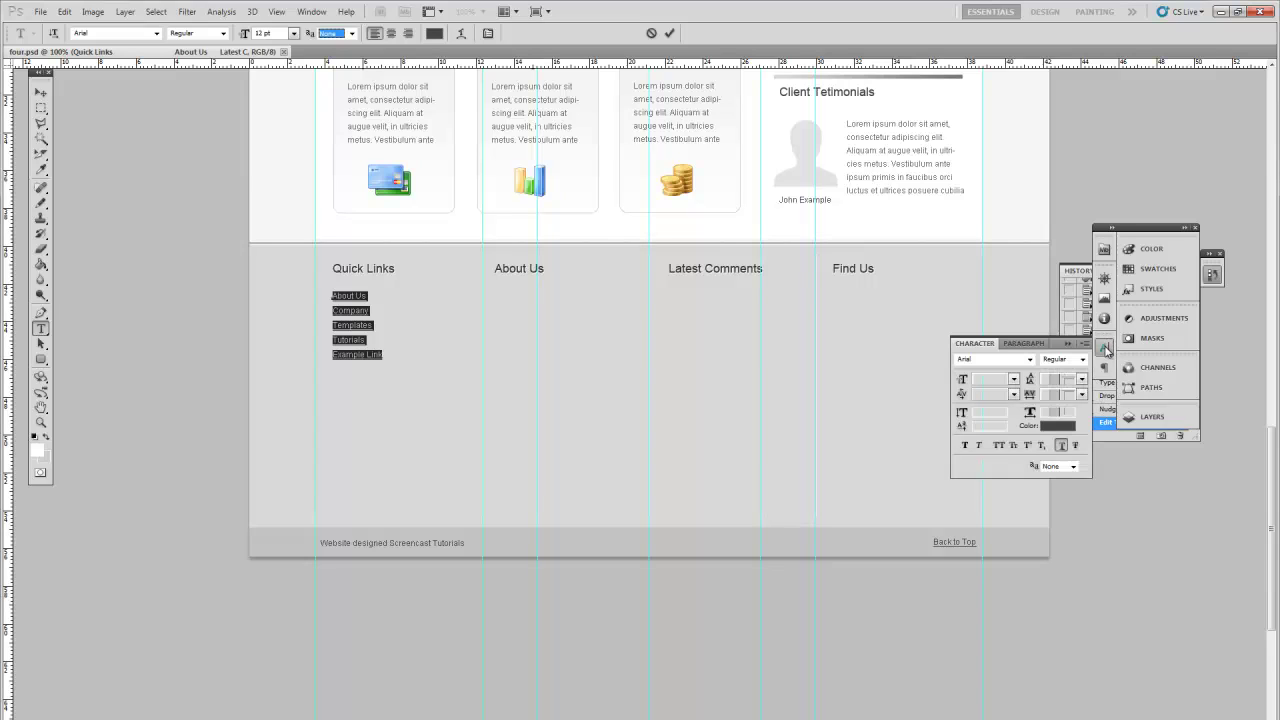
click(1105, 347)
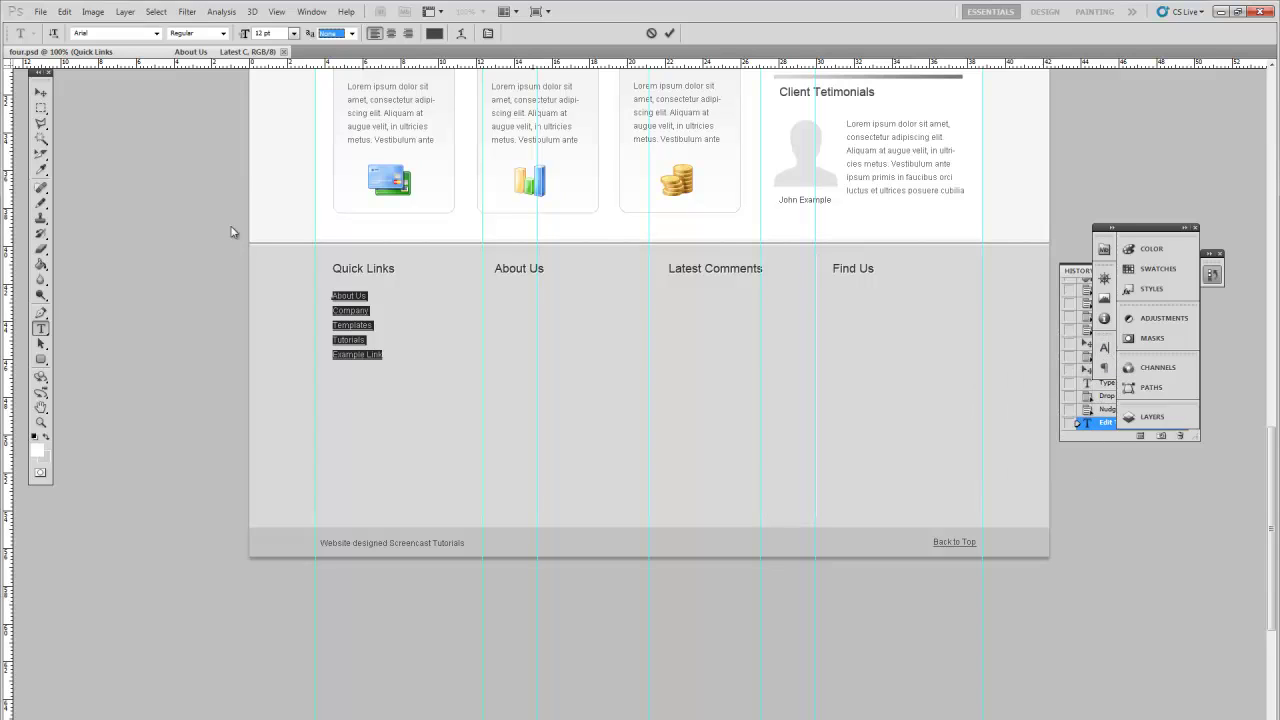
click(40, 92)
key(Left)
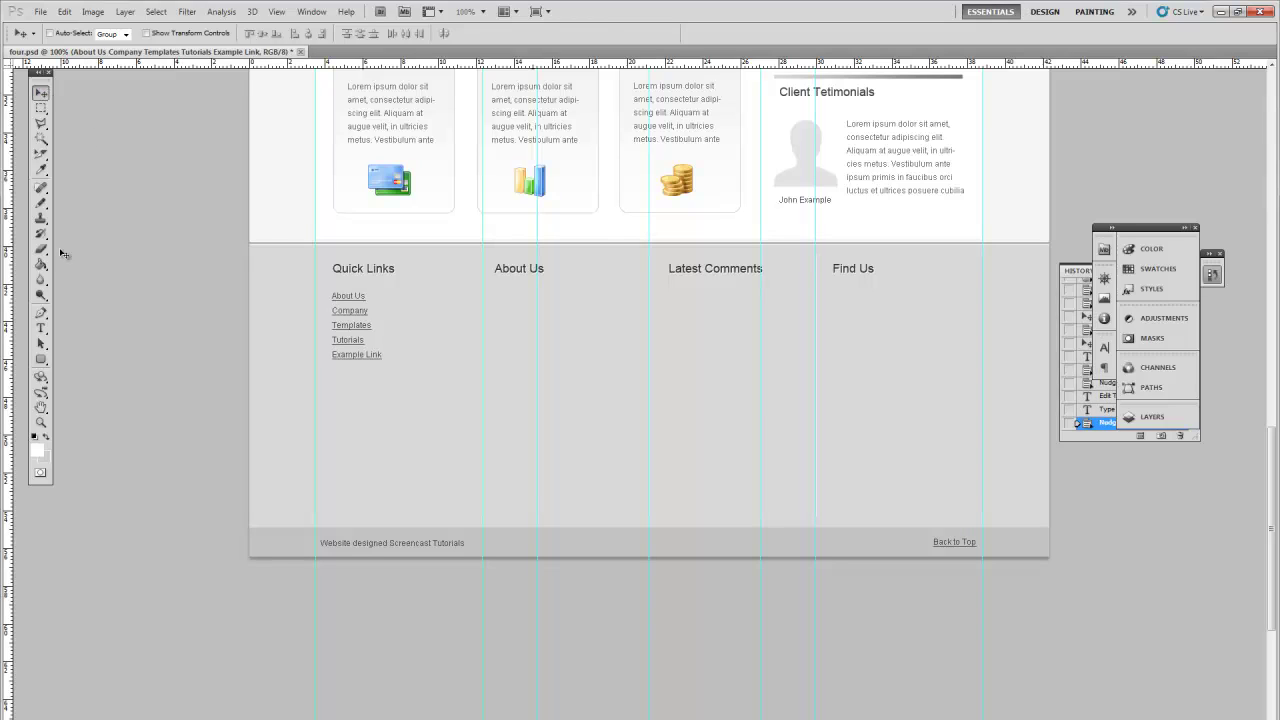
- Select the first paragraph of the Welcome section text to copy it
click(41, 328)
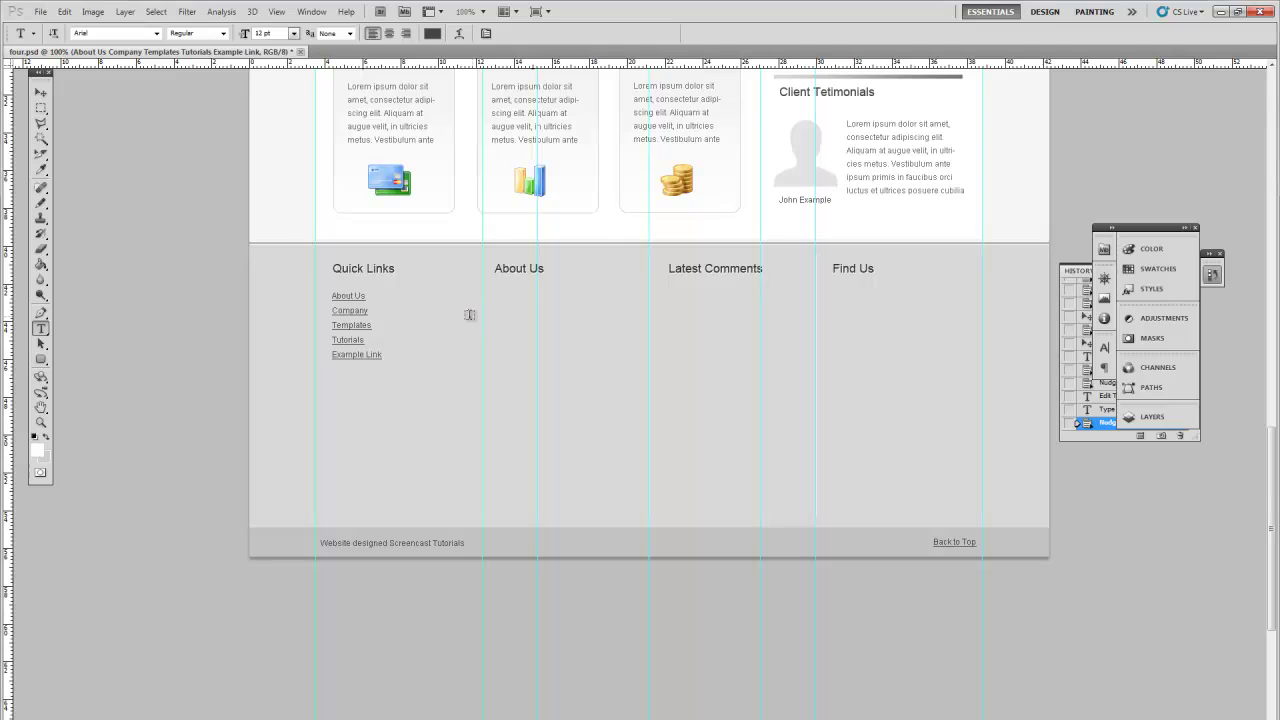
scroll(586, 264, up, 3)
scroll(594, 267, up, 3)
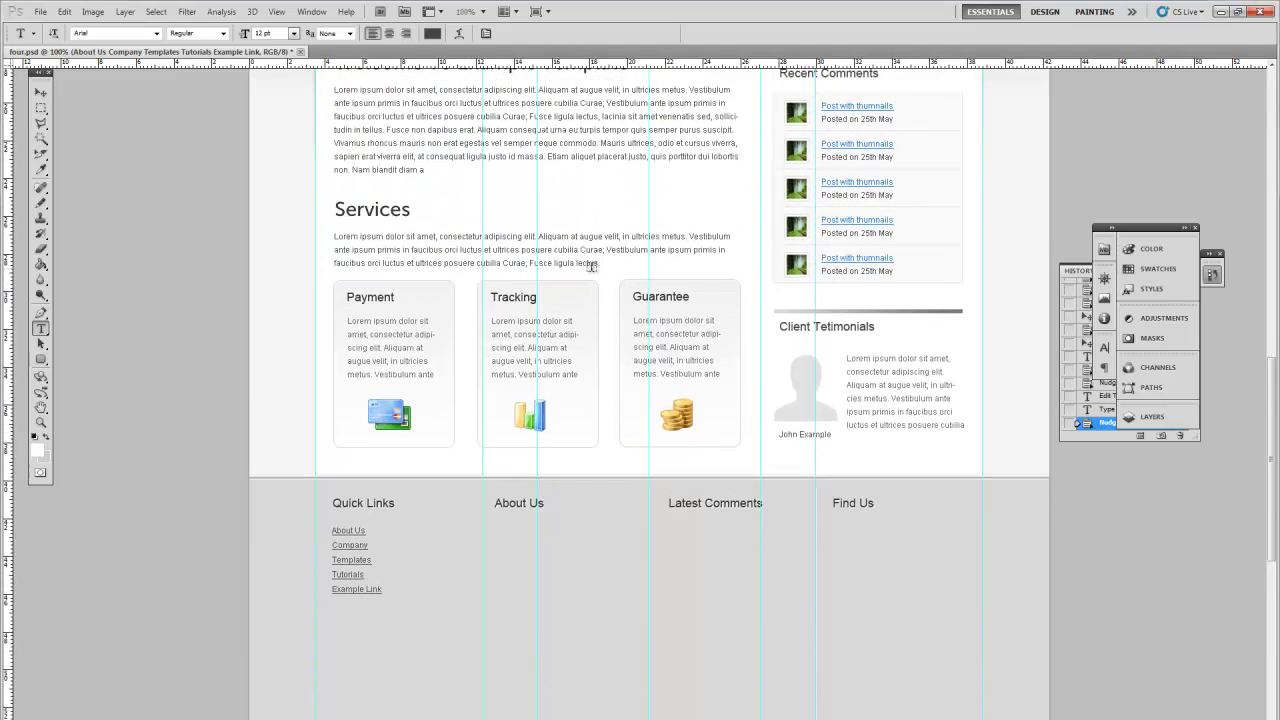
triple_click(386, 186)
key(ctrl+a)
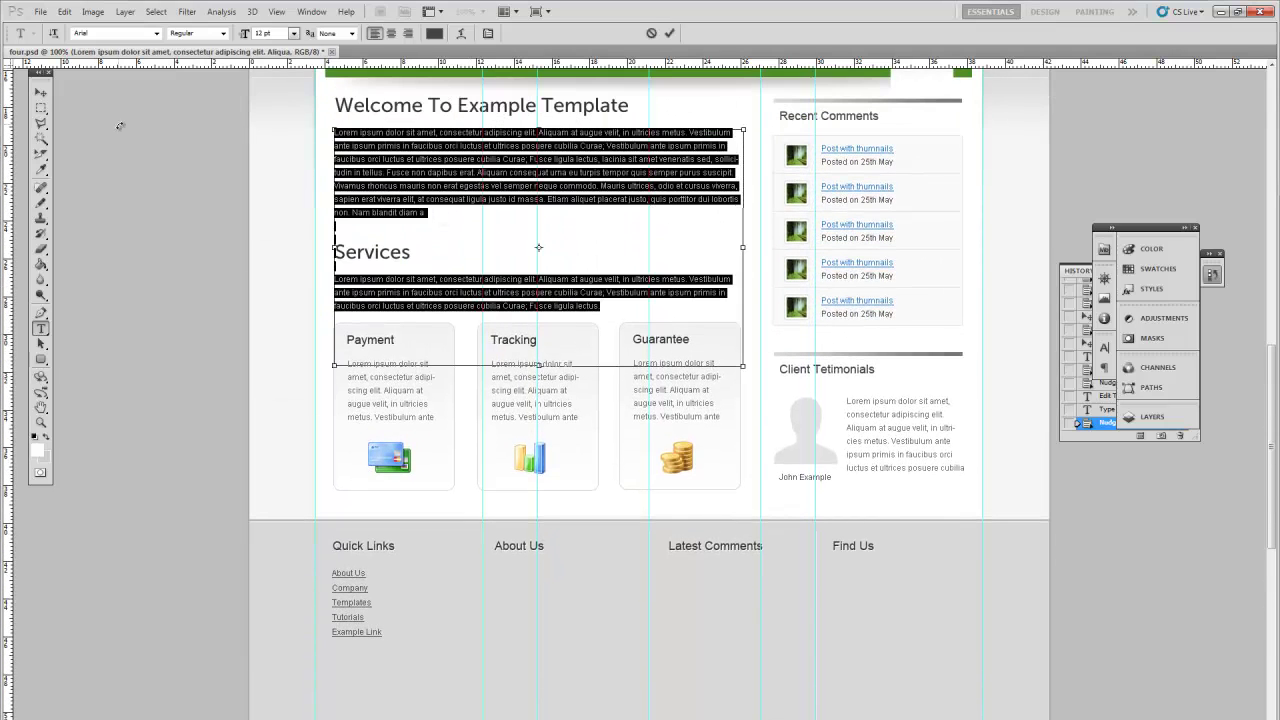
click(367, 185)
drag(456, 222, 288, 130)
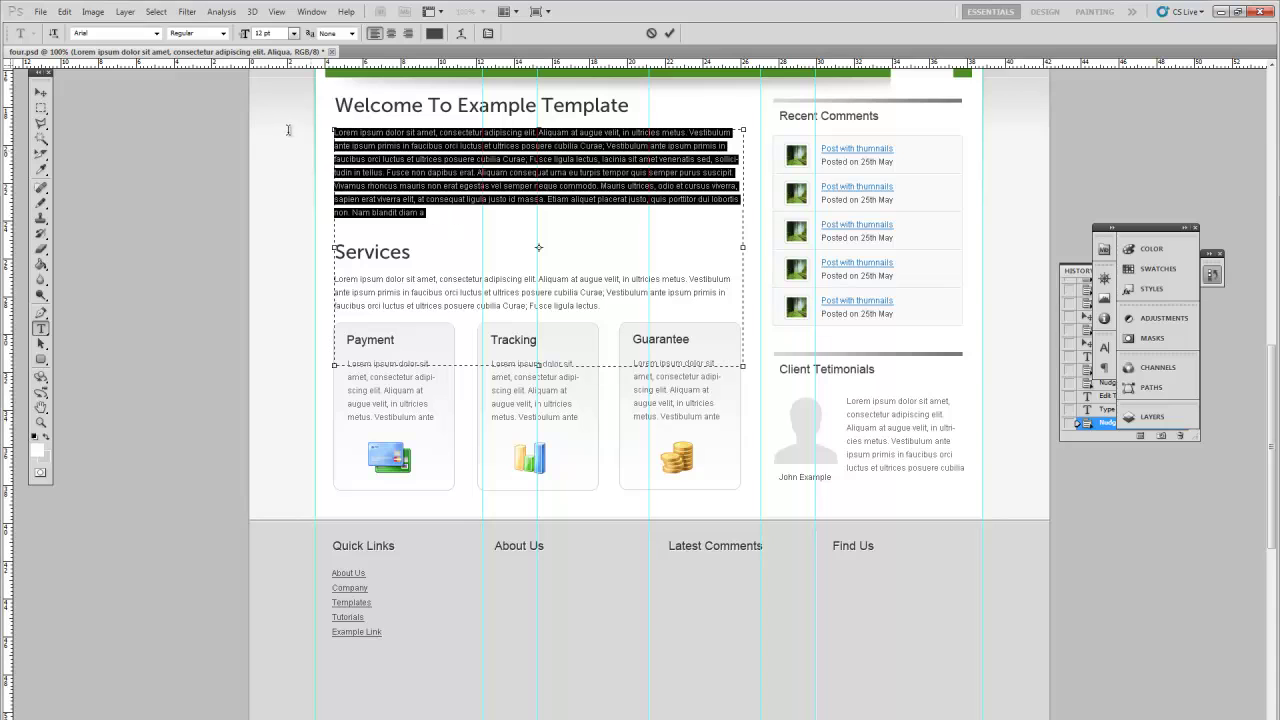
click(41, 92)
scroll(471, 494, down, 3)
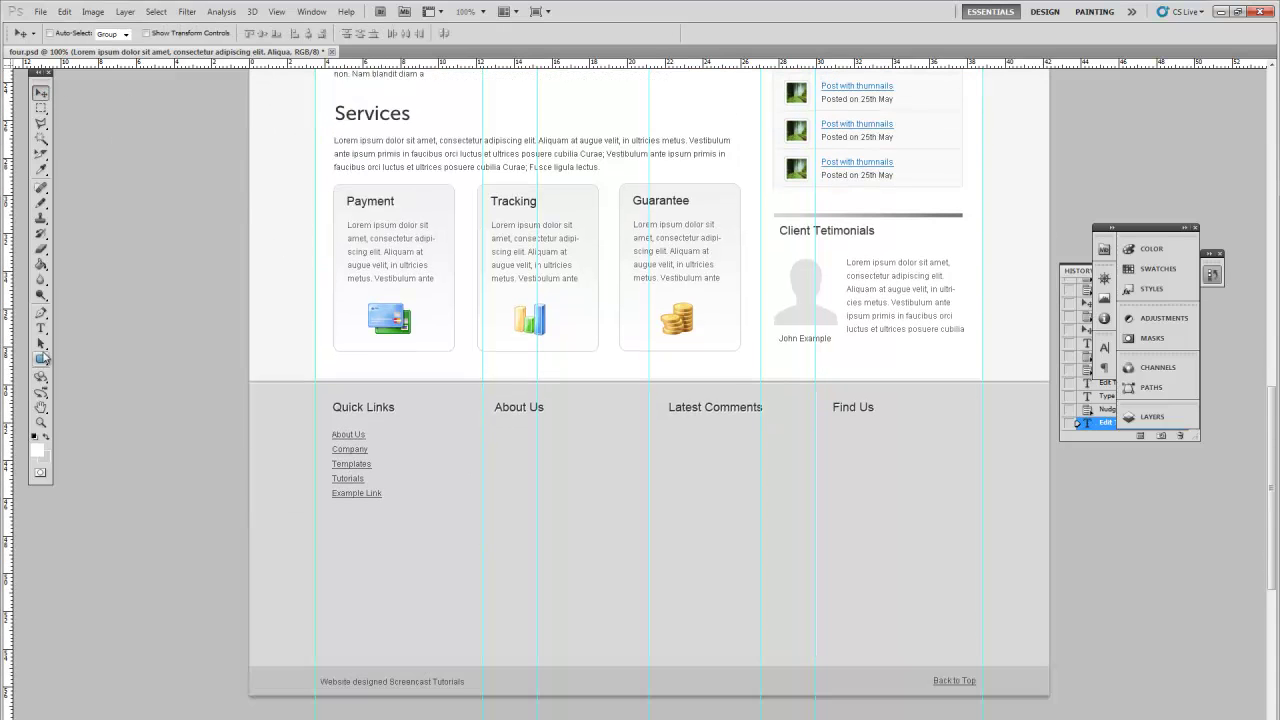
- Draw a paragraph box under About Us, paste the Lorem ipsum text, and apply the dark grey colour
click(41, 328)
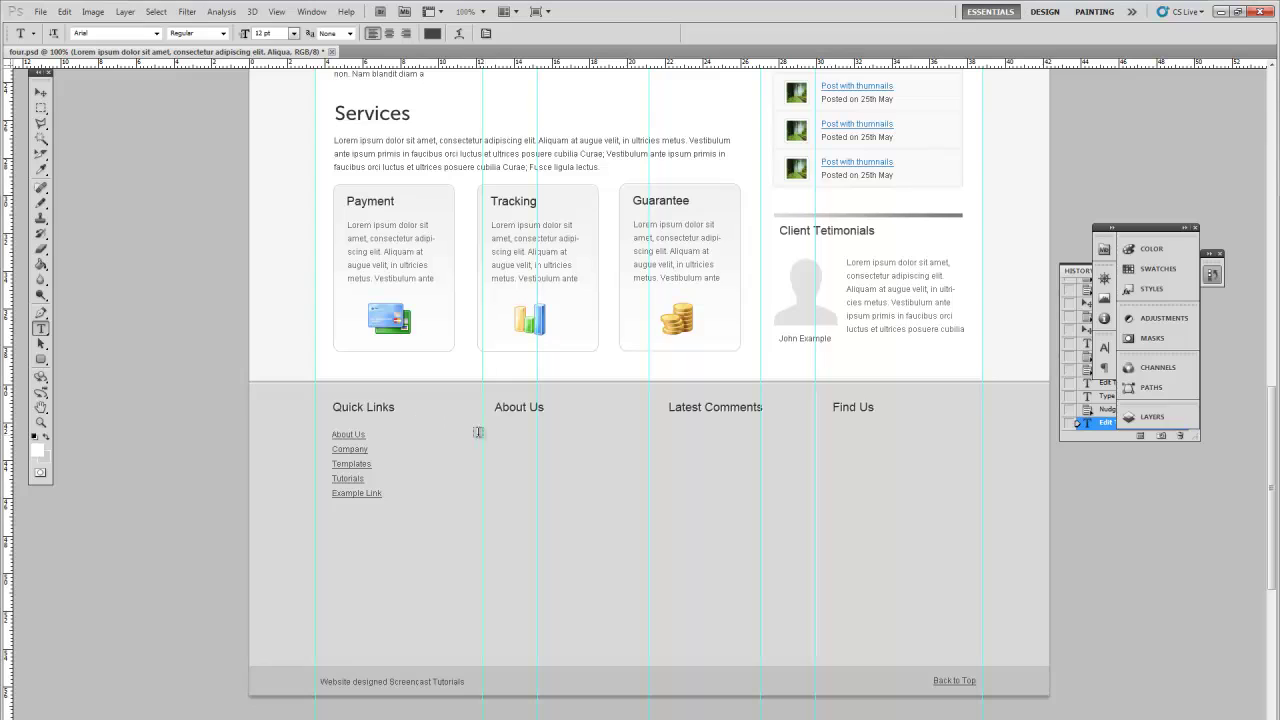
drag(495, 437, 634, 627)
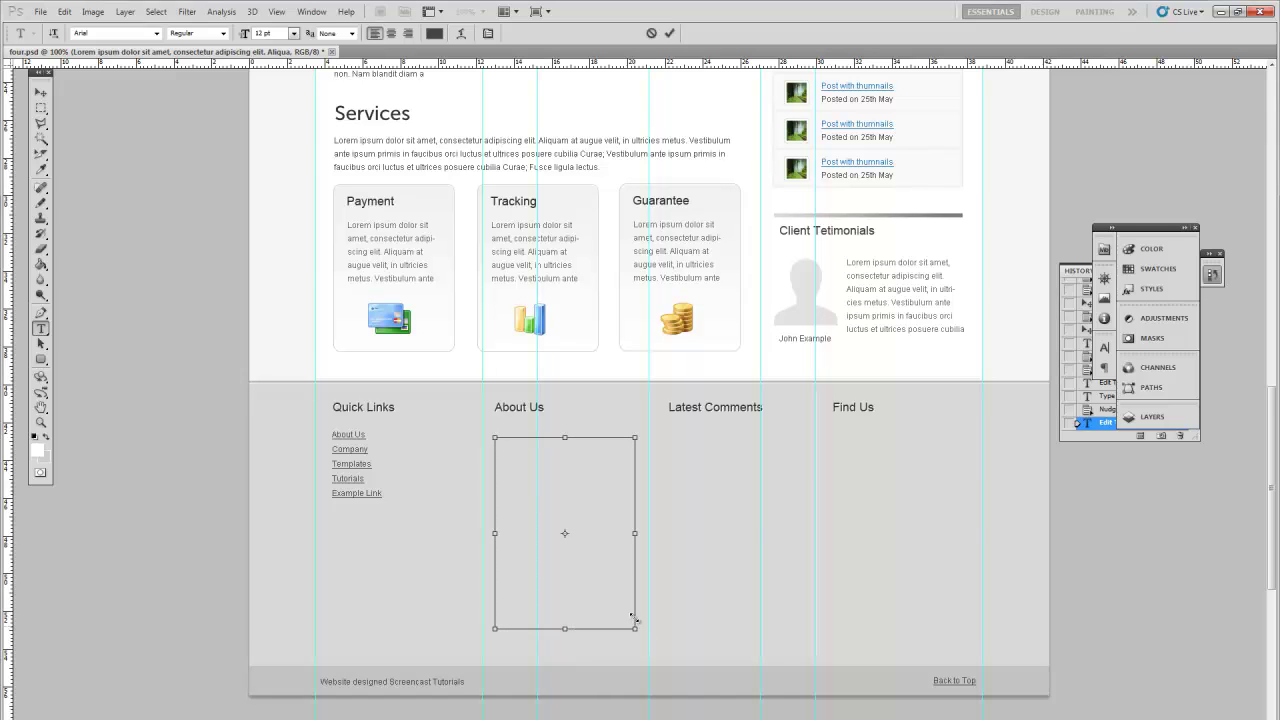
text(Lorem ipsum dolor sit amet, consectetur adipiscing elit. Aliquam at augue velit, in ultricies metus. Vestibulum ante ipsum primis in faucibus orci luctus et ultrices posuere cubilia Curae; Vestibulum ante ipsum primis in faucibus orci luctus et ultrices posuere cubilia Curae. Fusce ligula lectus, lacinia sit amet venenatis sed, sollicitudin in tellus. Fusce non dapibus erat. Aliquam consequat urna eu turpis tempor quis semper purus suscipit. Vivamus rhoncus mauris non erat egestas vel semper neque)
key(ctrl+a)
click(434, 33)
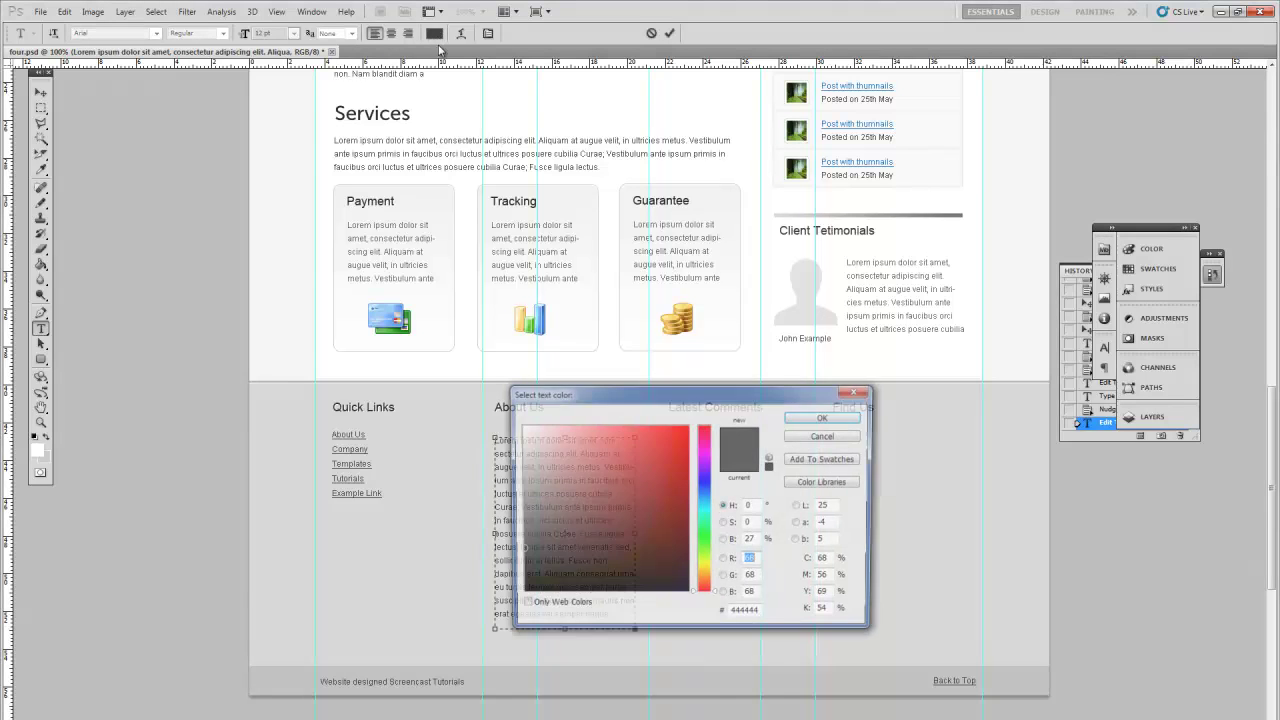
click(823, 418)
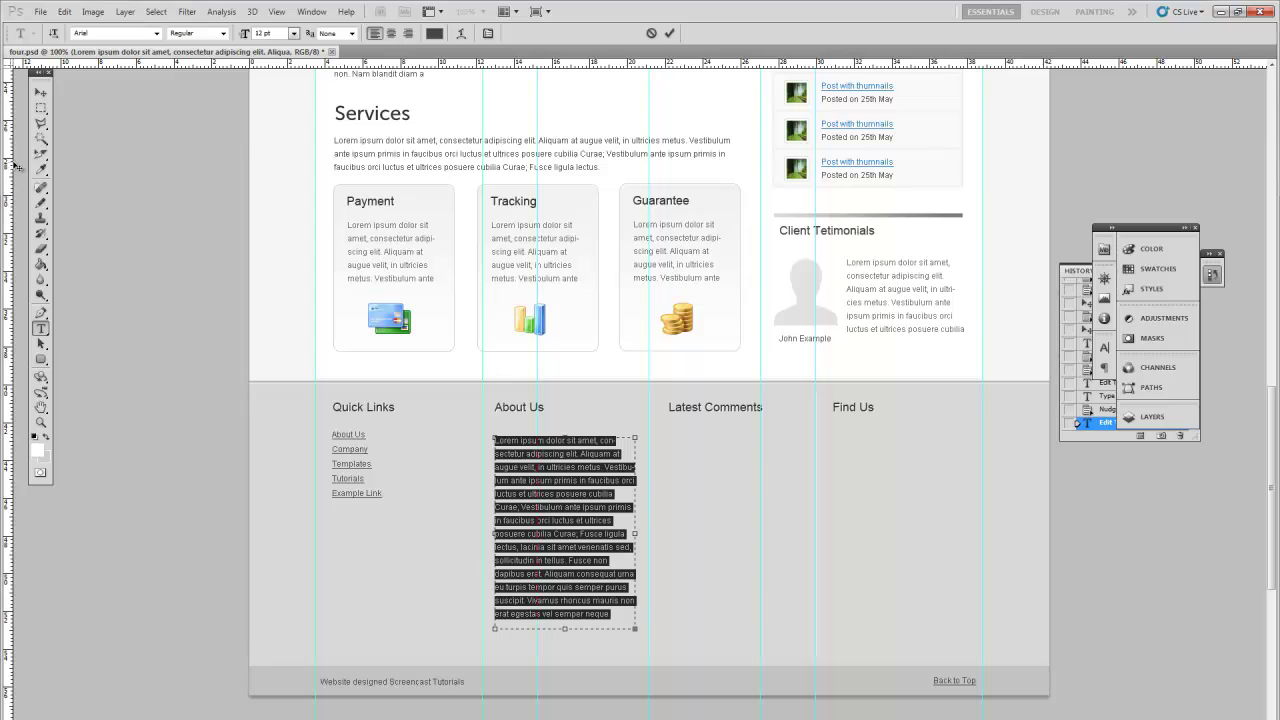
click(40, 93)
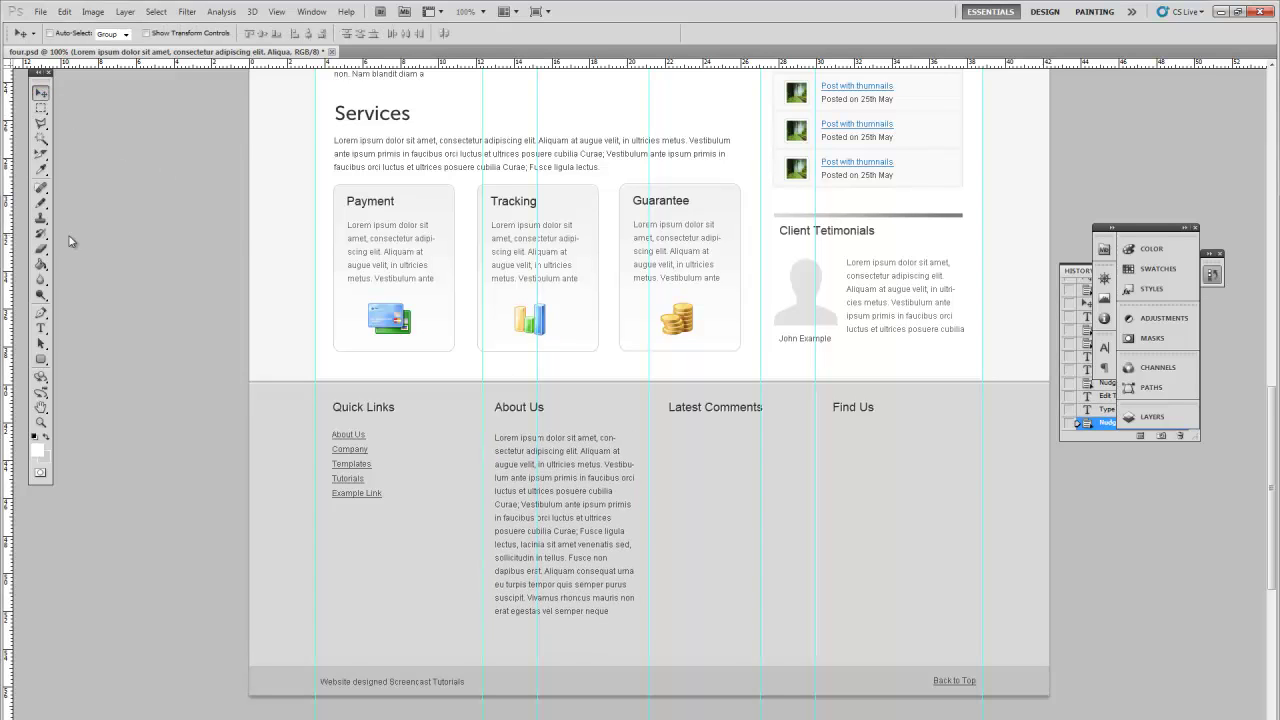
scroll(676, 411, down, 3)
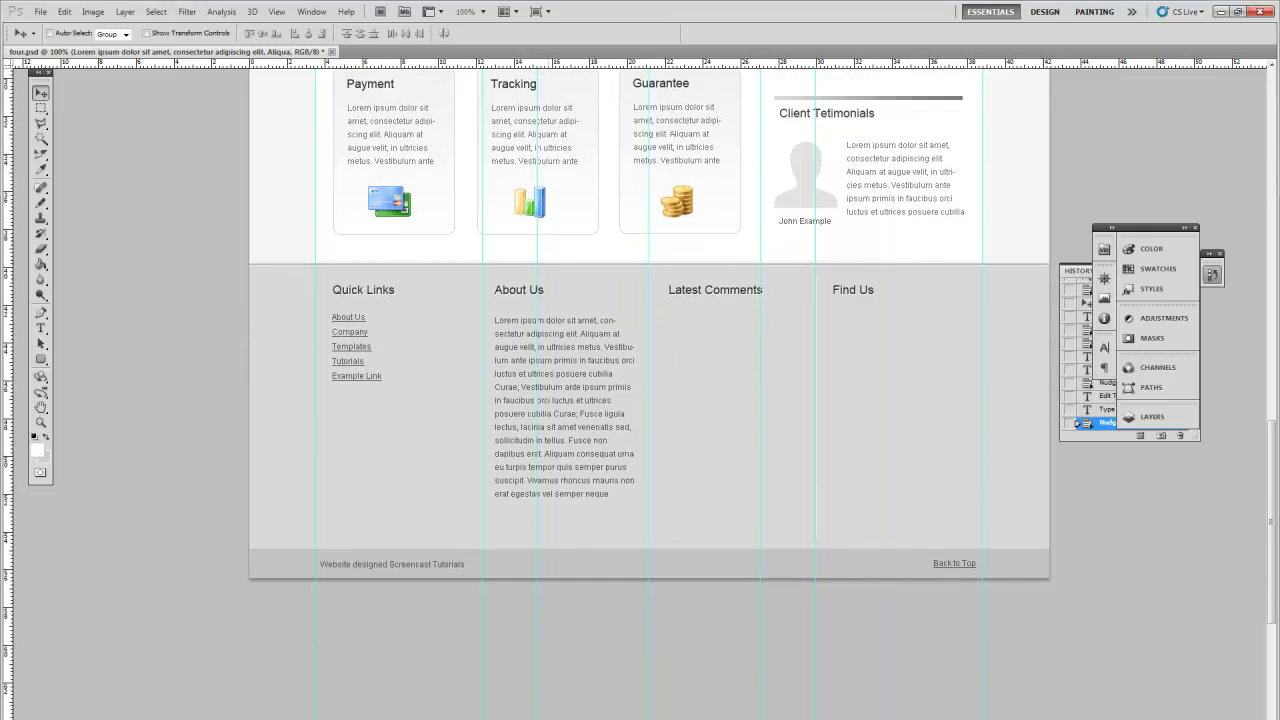
- Type 'Admin on Post With Thumbnails' under Latest Comments, underlining Admin and Post With Thumbnails
scroll(90, 378, right, 2)
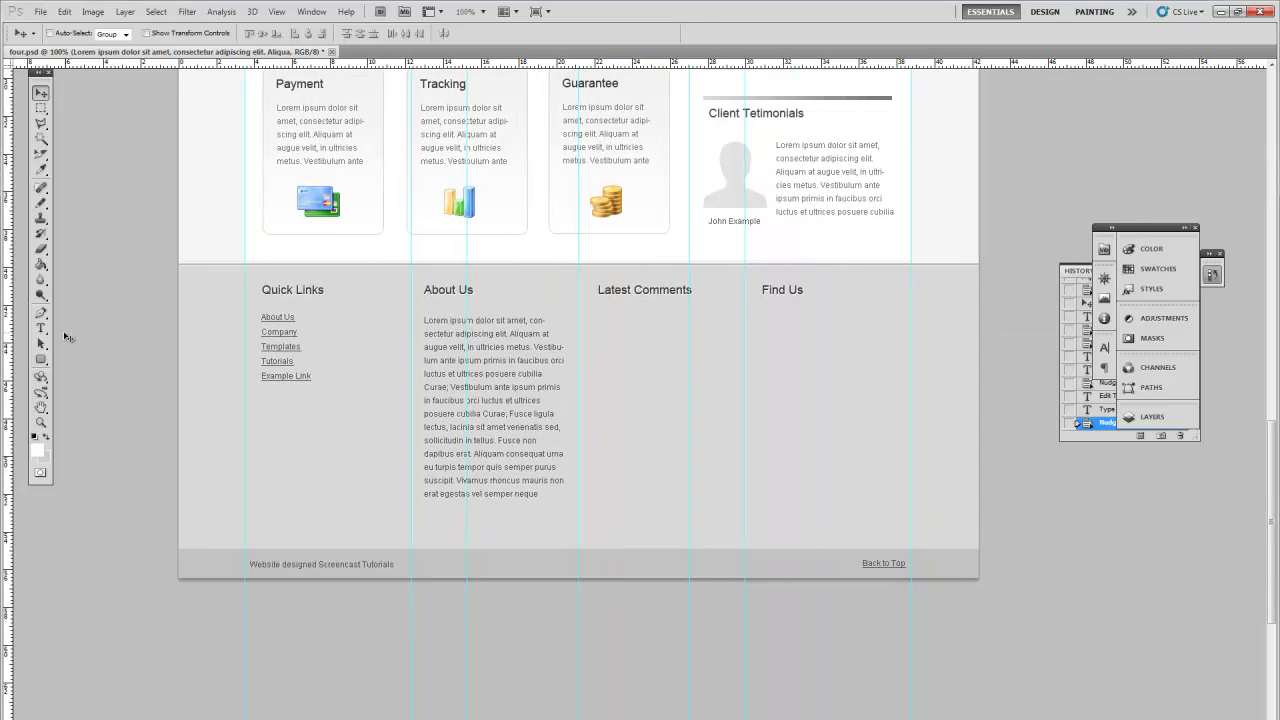
click(41, 328)
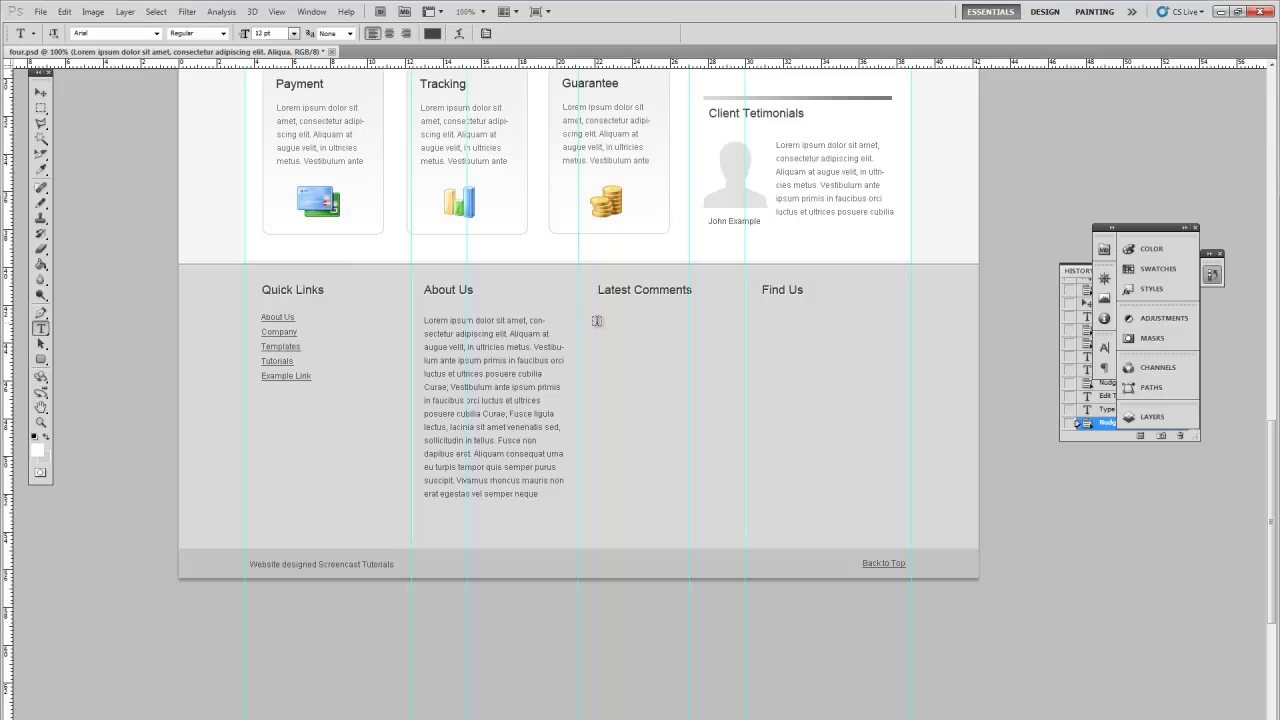
click(599, 321)
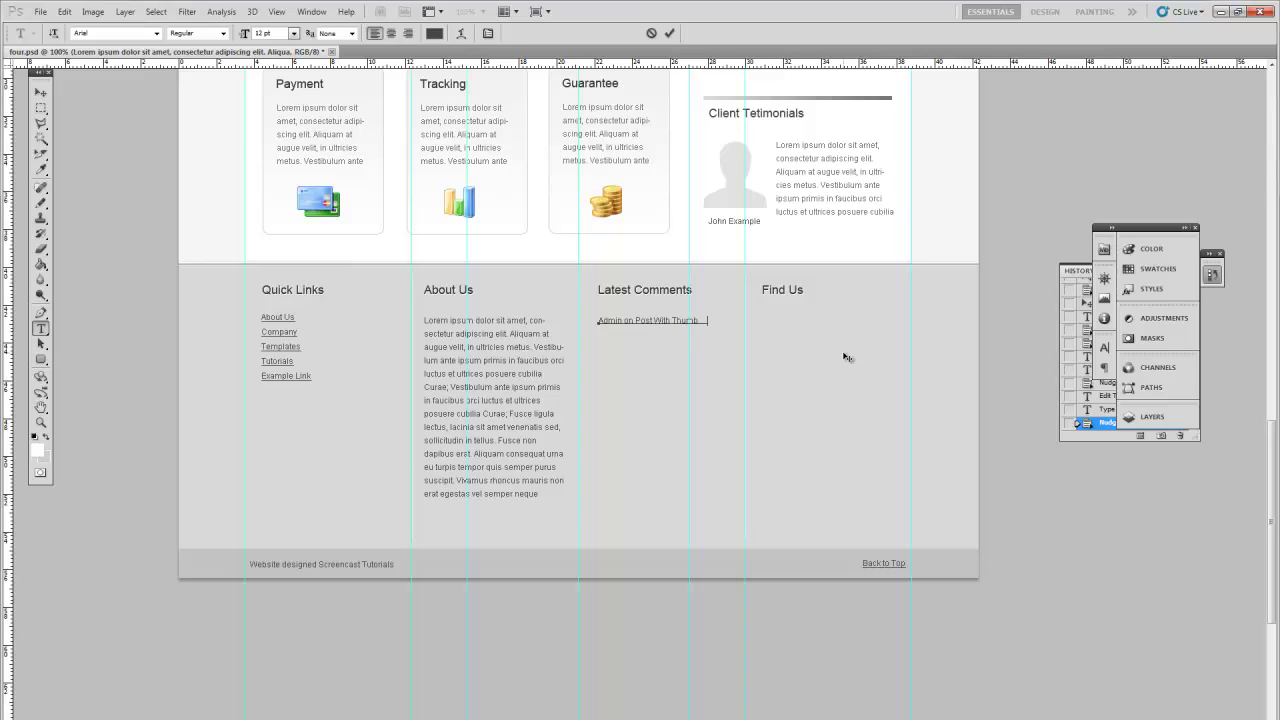
text(ls)
drag(637, 321, 843, 320)
click(1104, 347)
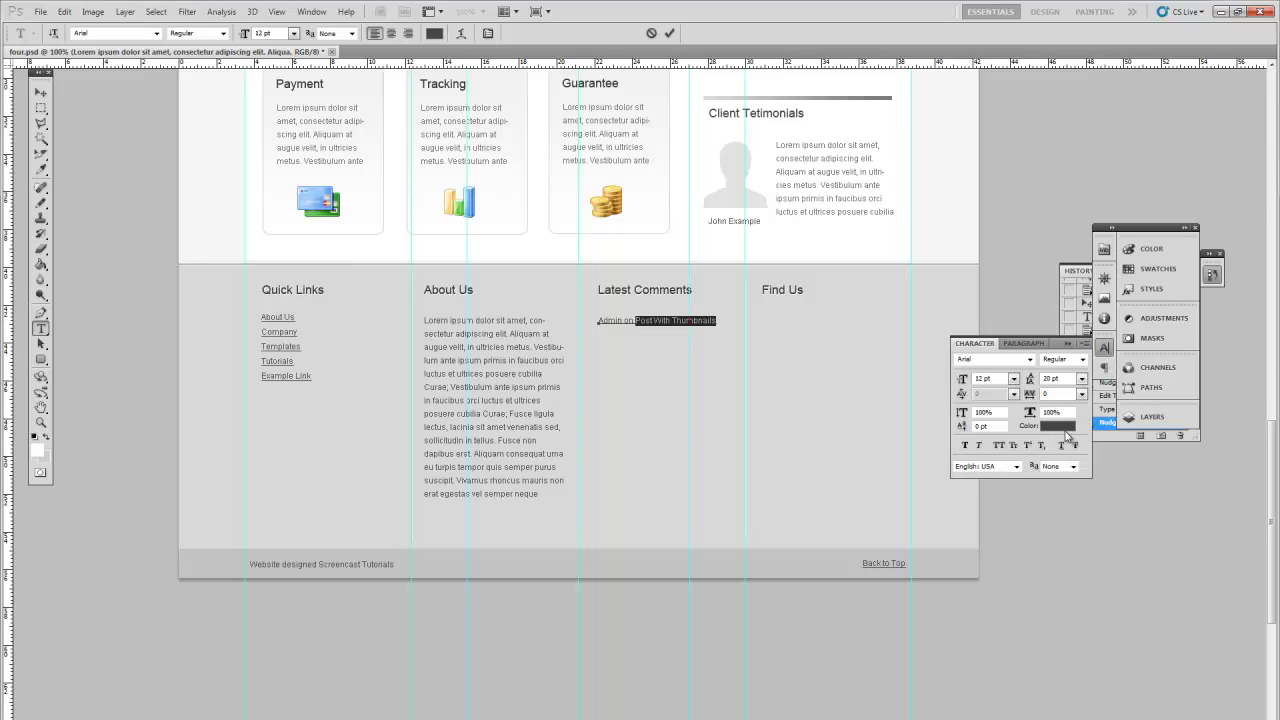
click(1061, 444)
drag(622, 320, 558, 320)
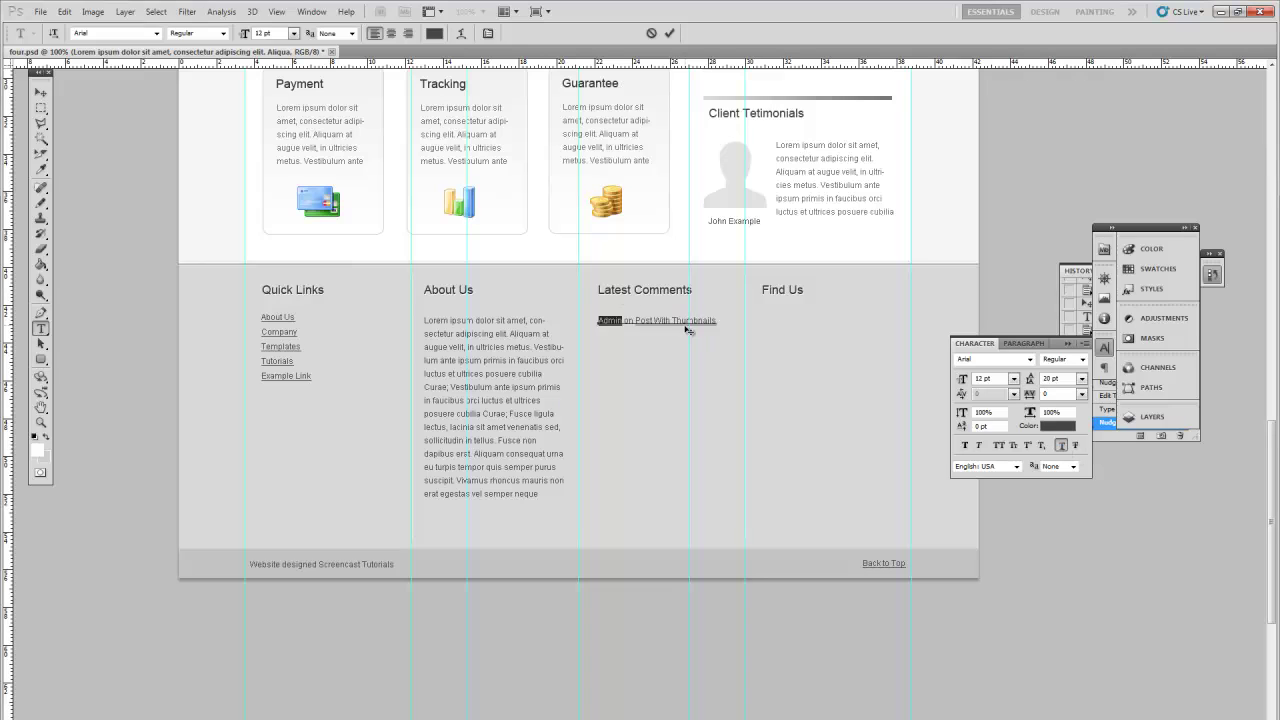
- Paste the comment line into five stacked entries, commit, and nudge the text 1 px left
drag(718, 320, 590, 326)
key(ctrl+c)
click(589, 321)
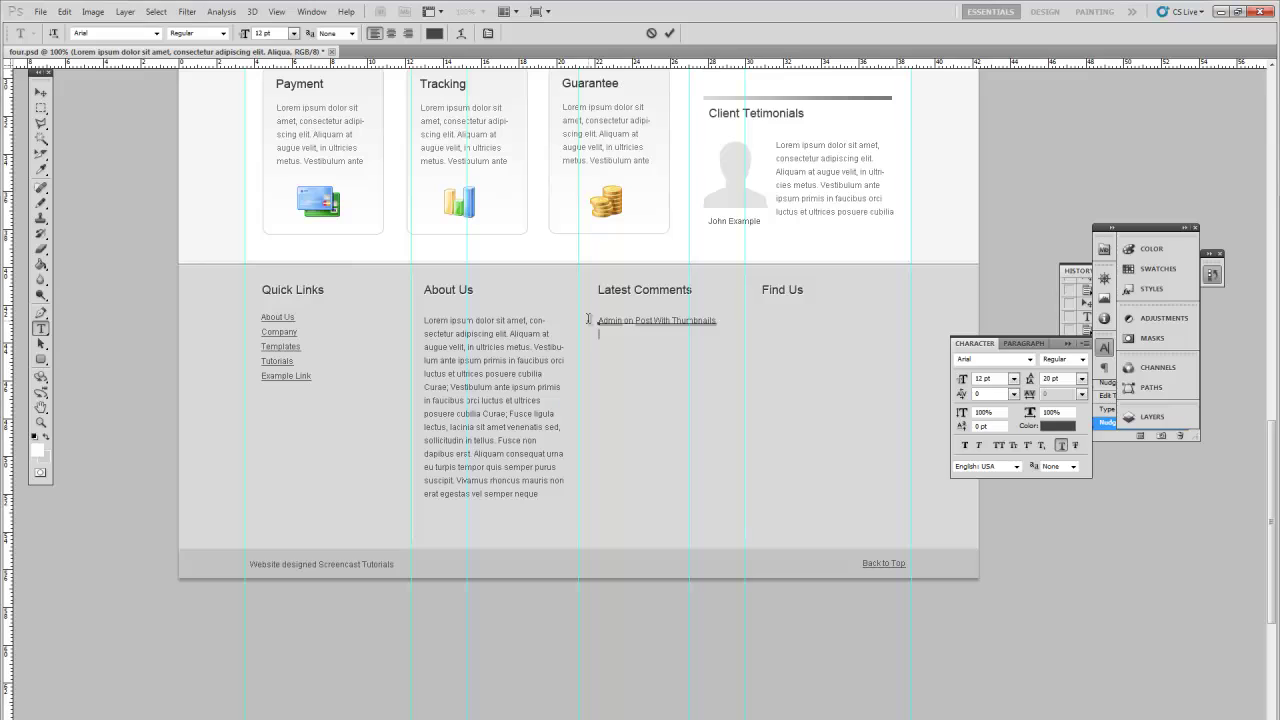
key(ctrl+v)
key(Return)
key(ctrl+v)
key(Return)
key(ctrl+v)
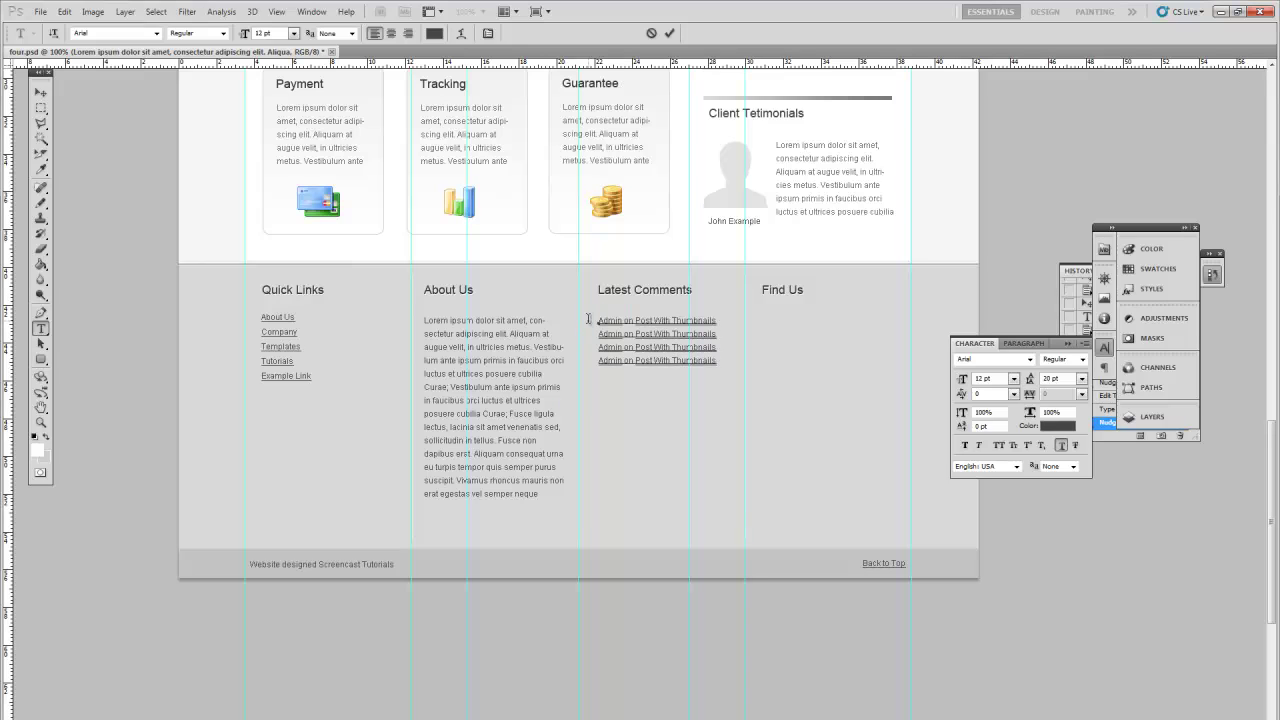
key(ctrl+v)
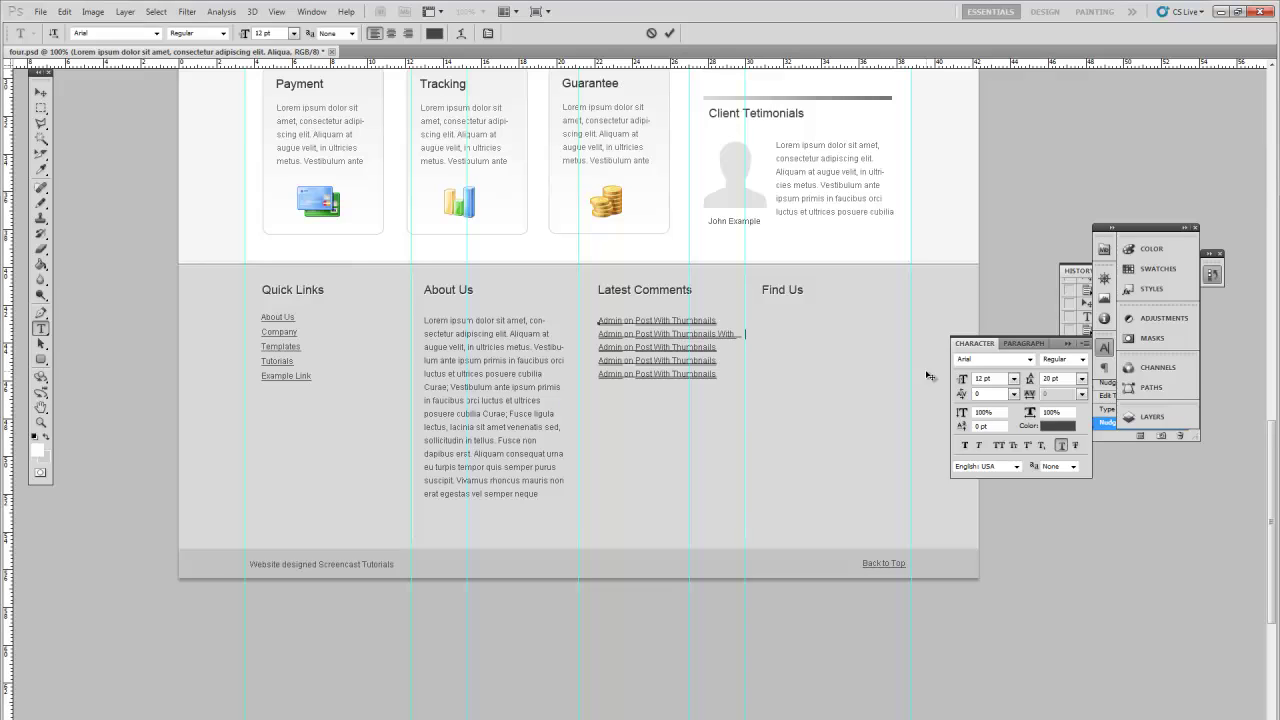
key(BackSpace)
key(BackSpace)
key(BackSpace)
key(BackSpace)
key(BackSpace)
key(BackSpace)
key(BackSpace)
key(BackSpace)
key(BackSpace)
key(BackSpace)
key(BackSpace)
key(BackSpace)
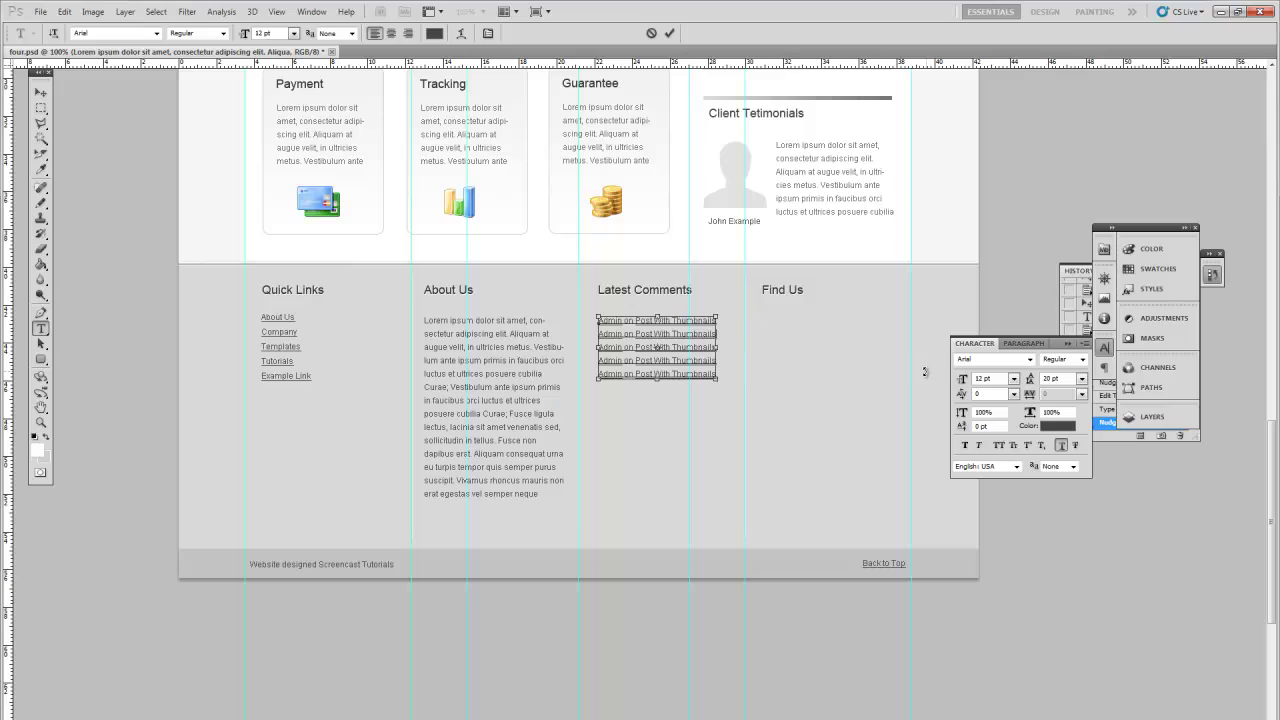
click(41, 92)
key(Left)
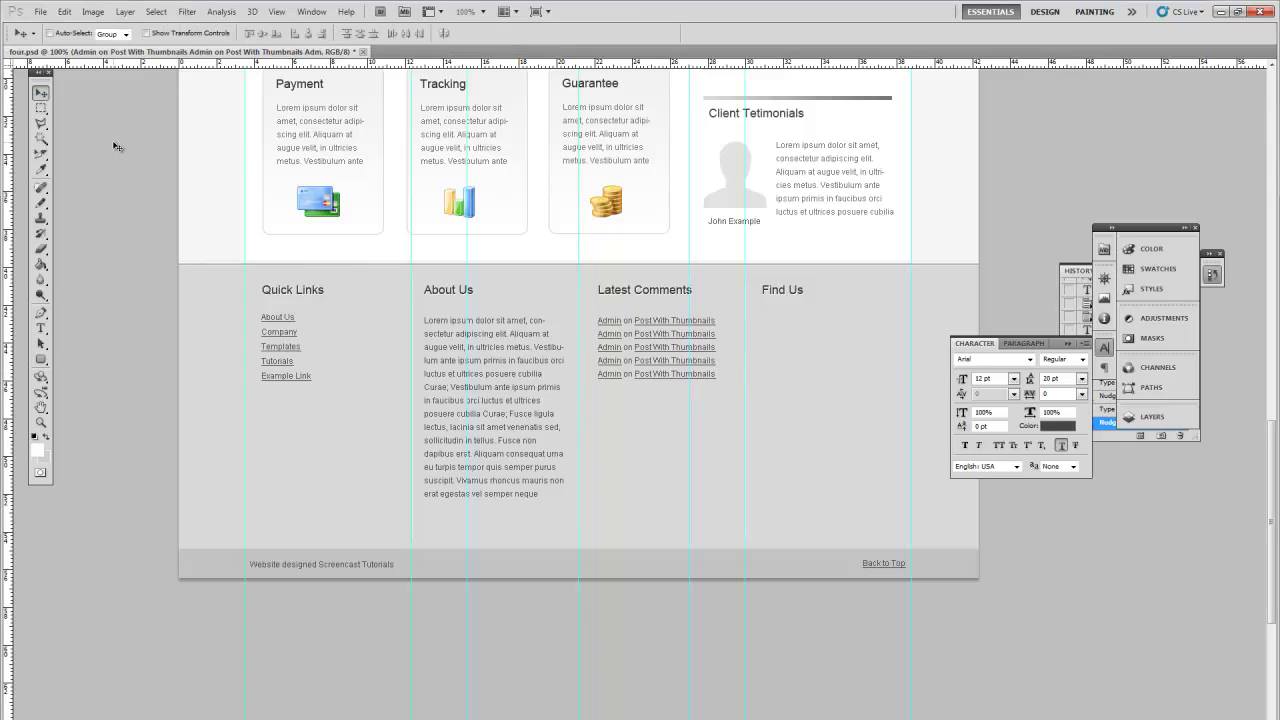
- Set the five Latest Comments lines to 24 pt leading
click(41, 328)
click(667, 338)
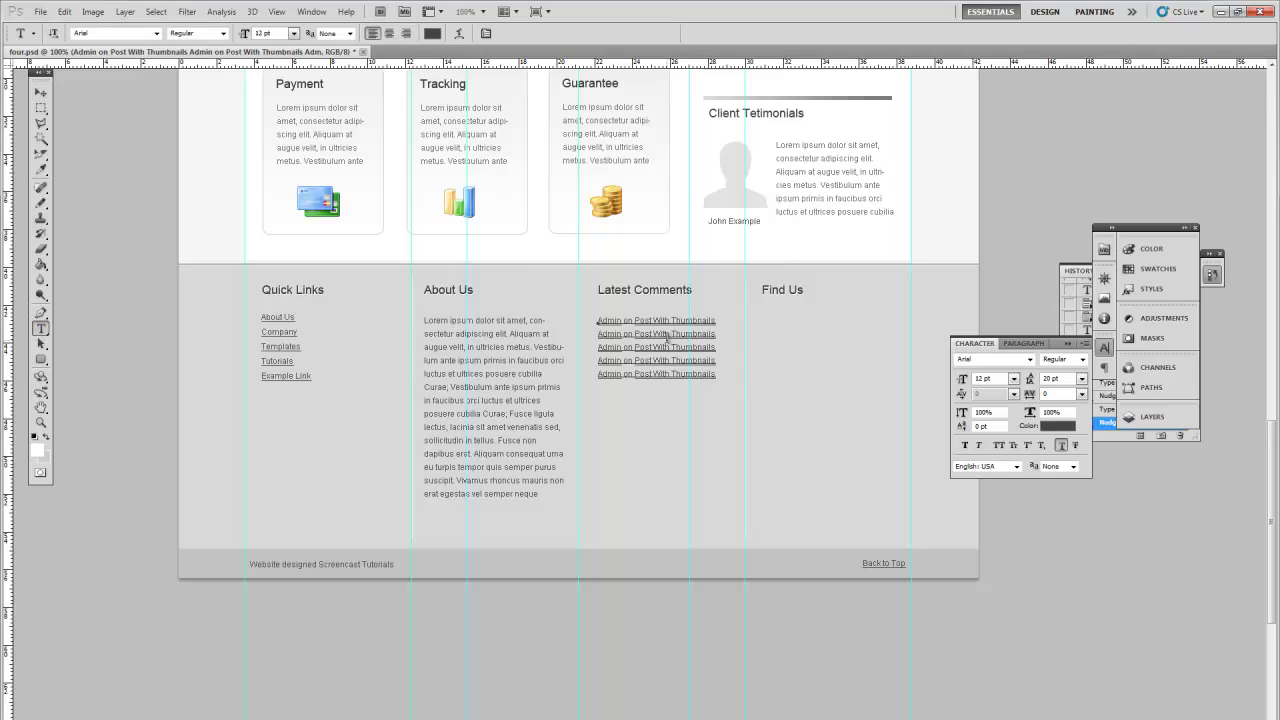
key(ctrl+a)
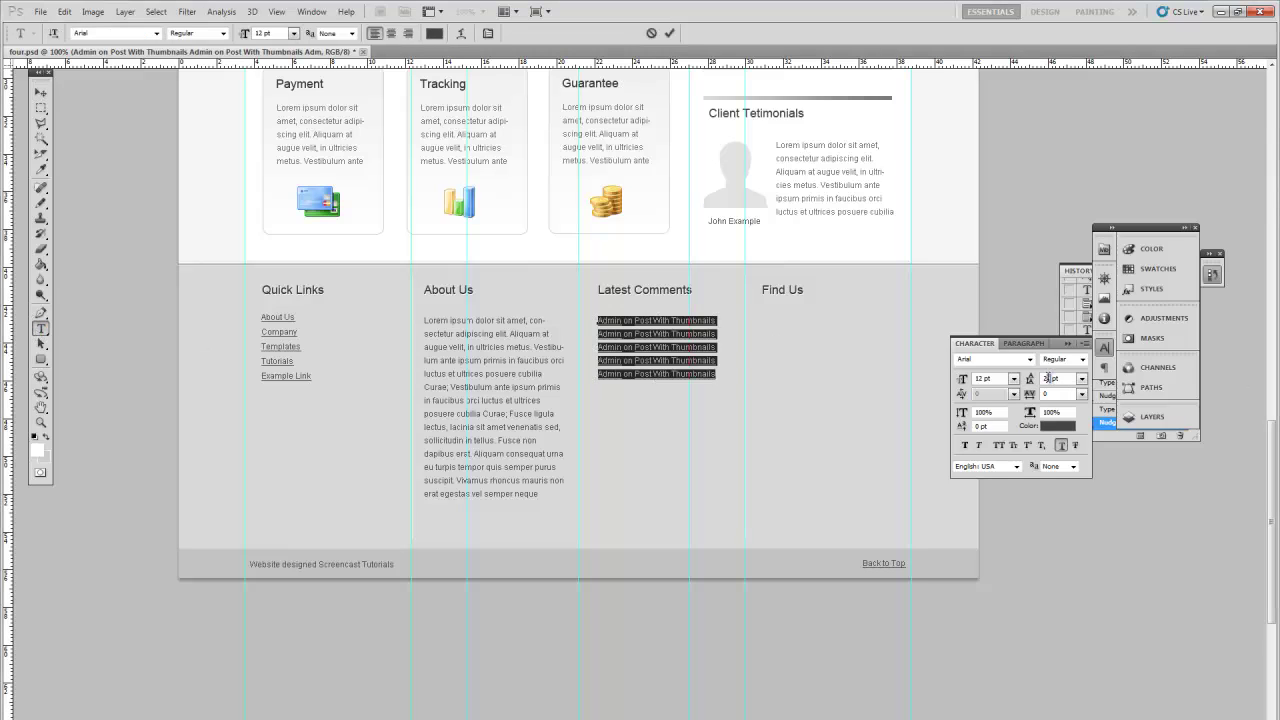
key(Up)
key(Up)
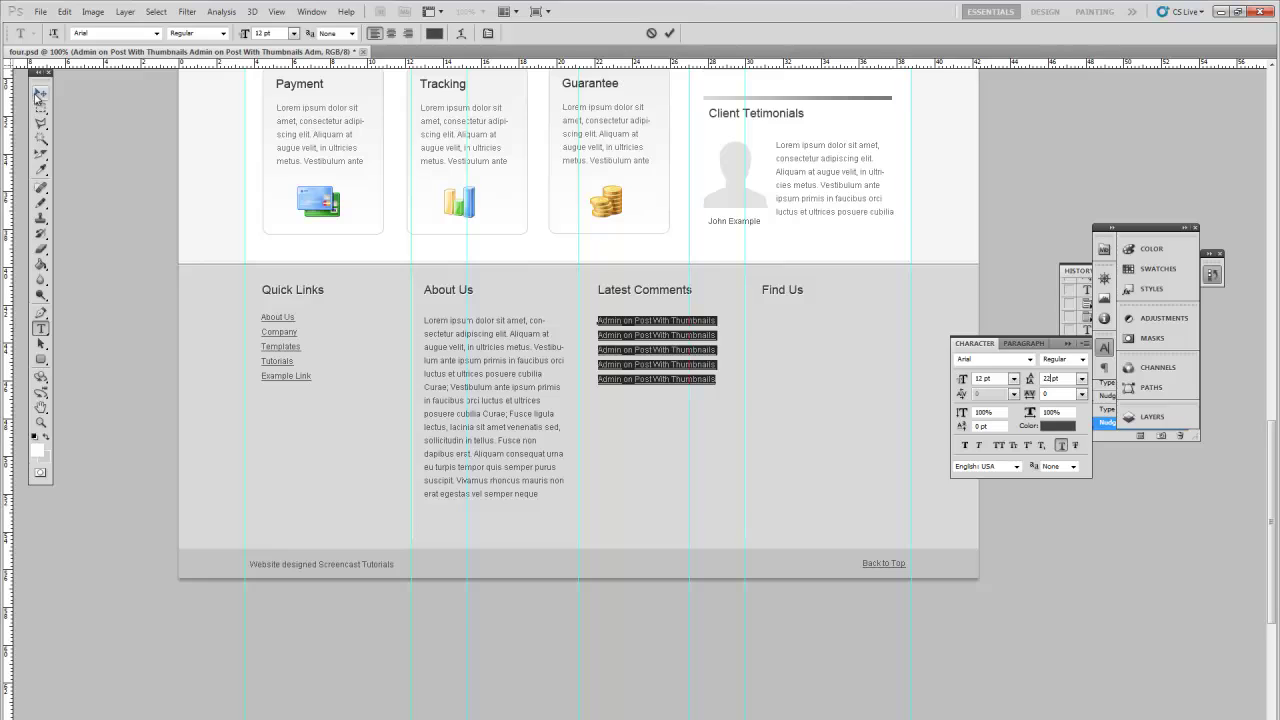
click(41, 92)
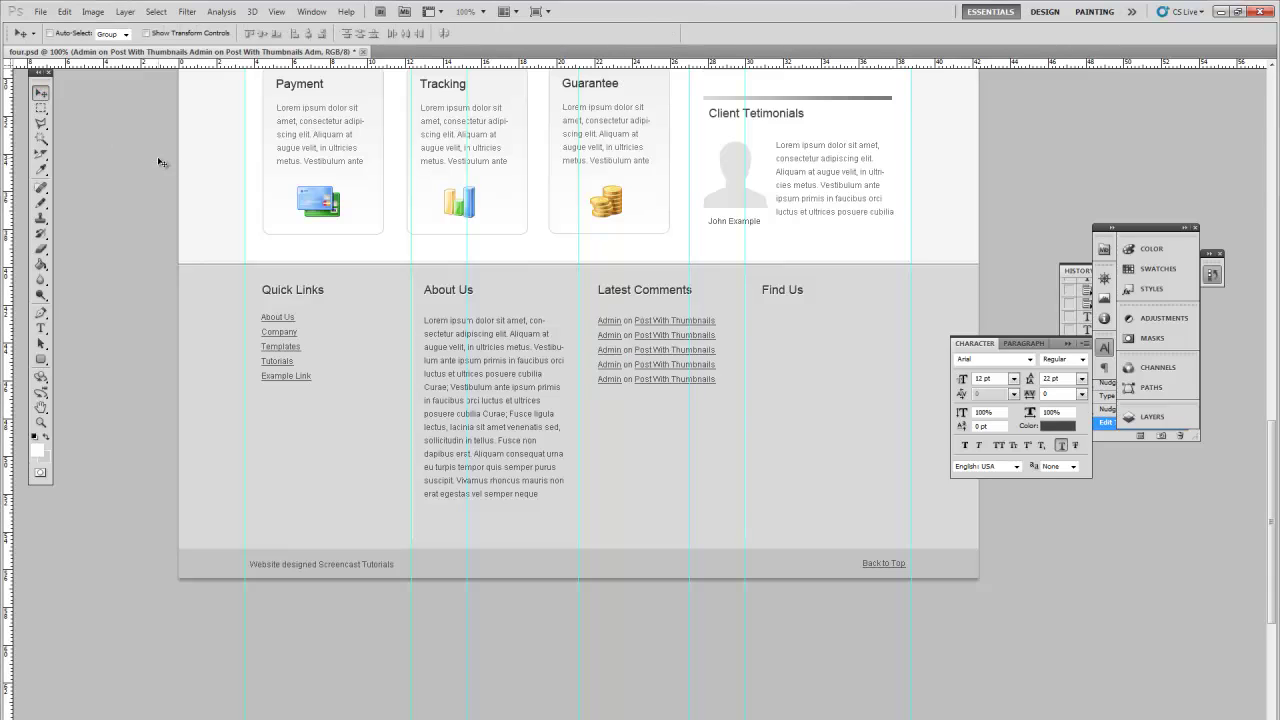
click(41, 328)
drag(598, 320, 716, 383)
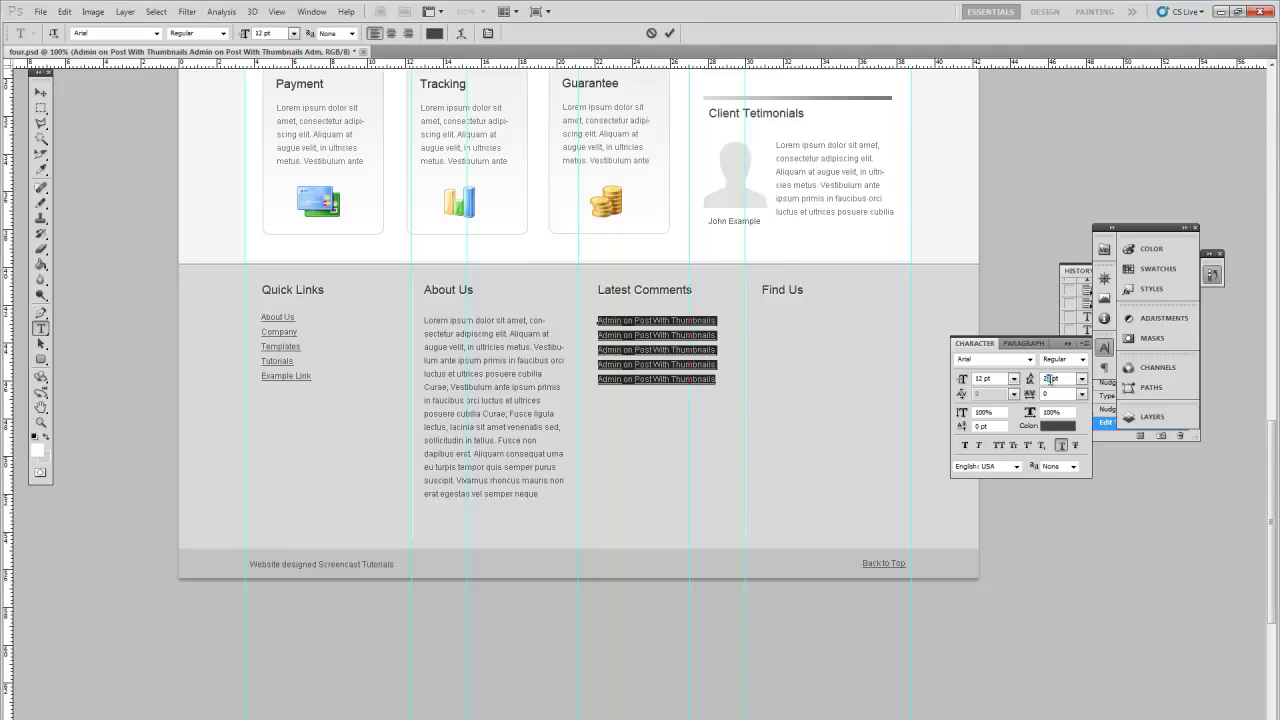
key(Return)
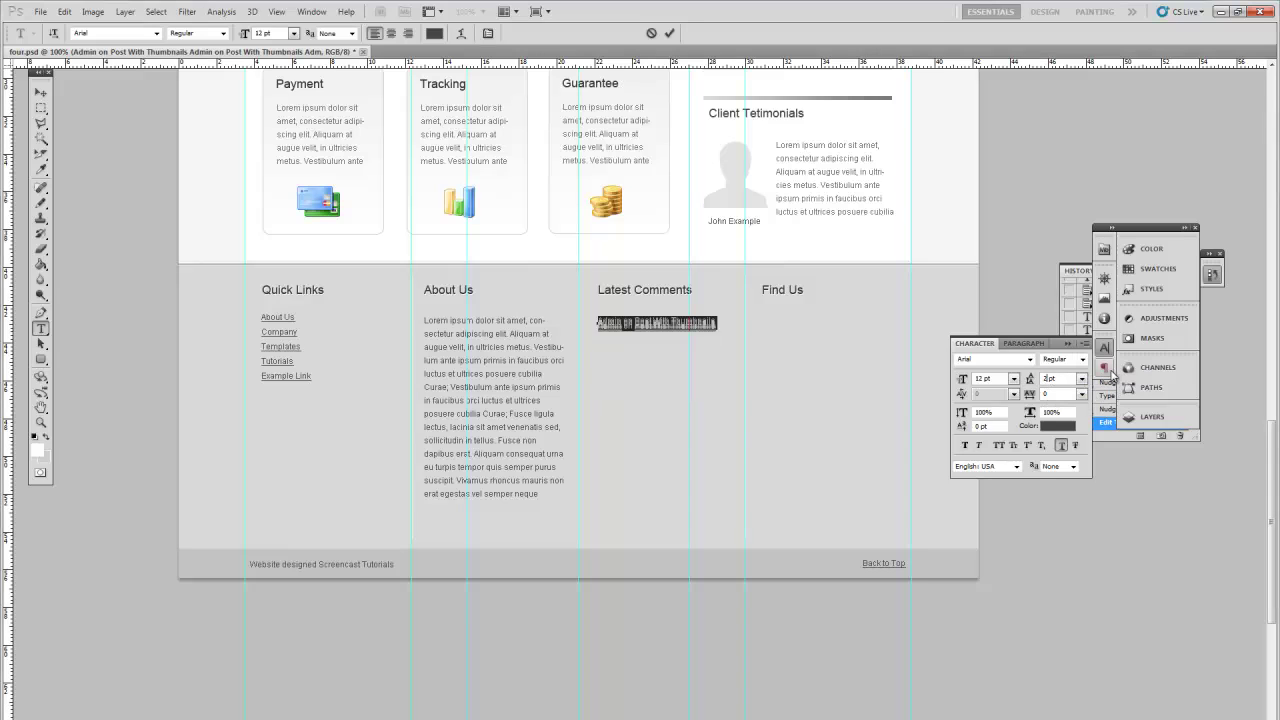
click(42, 93)
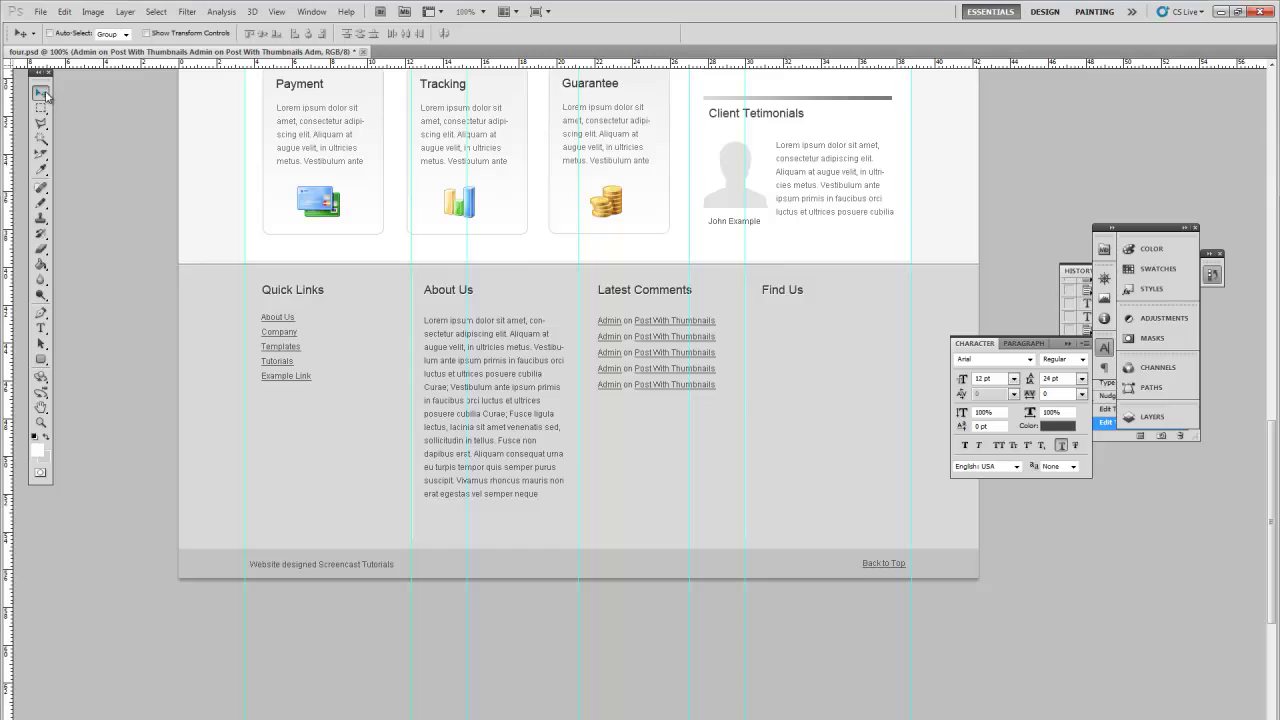
- Give the Quick Links list 24 pt leading as well
click(41, 328)
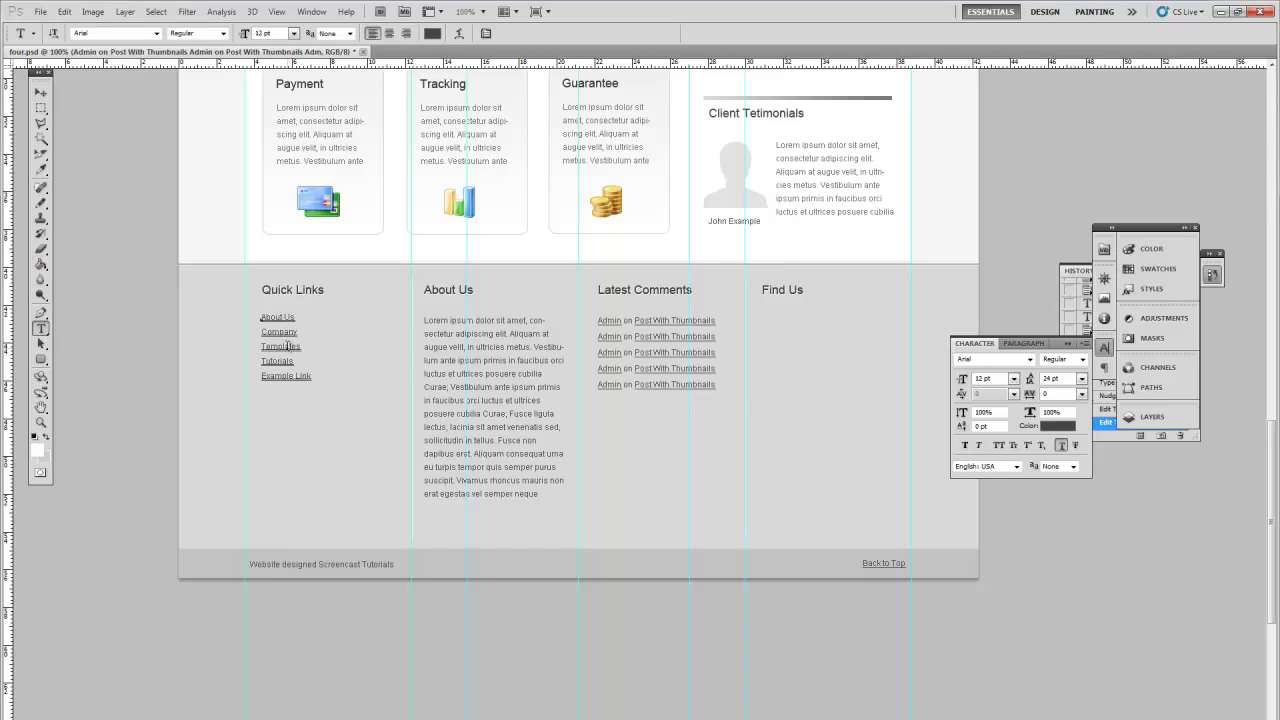
click(286, 346)
key(ctrl+a)
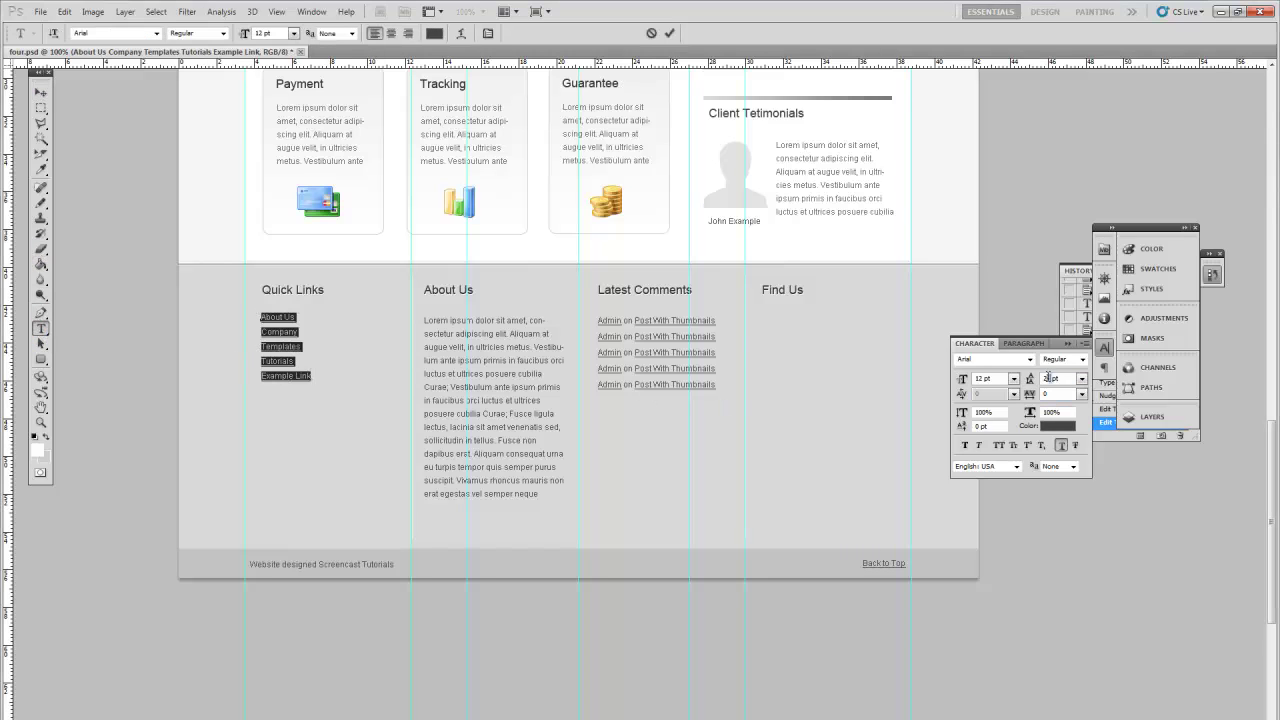
key(Return)
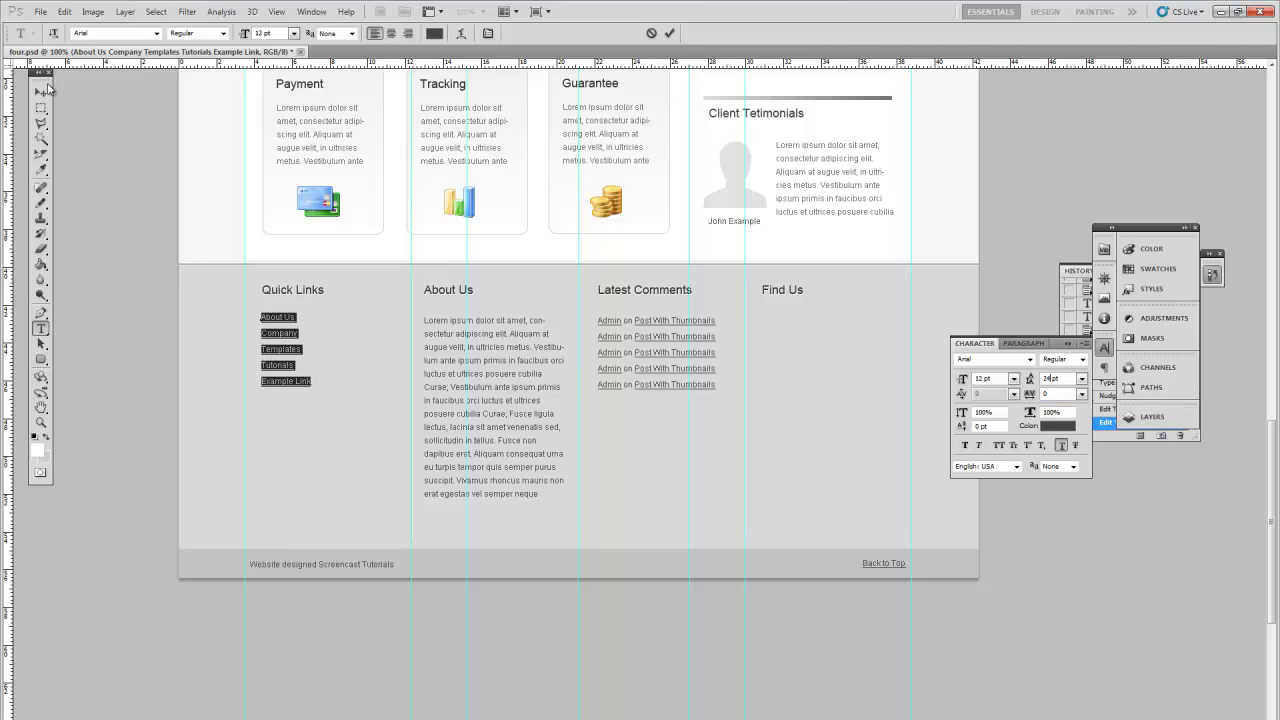
click(43, 93)
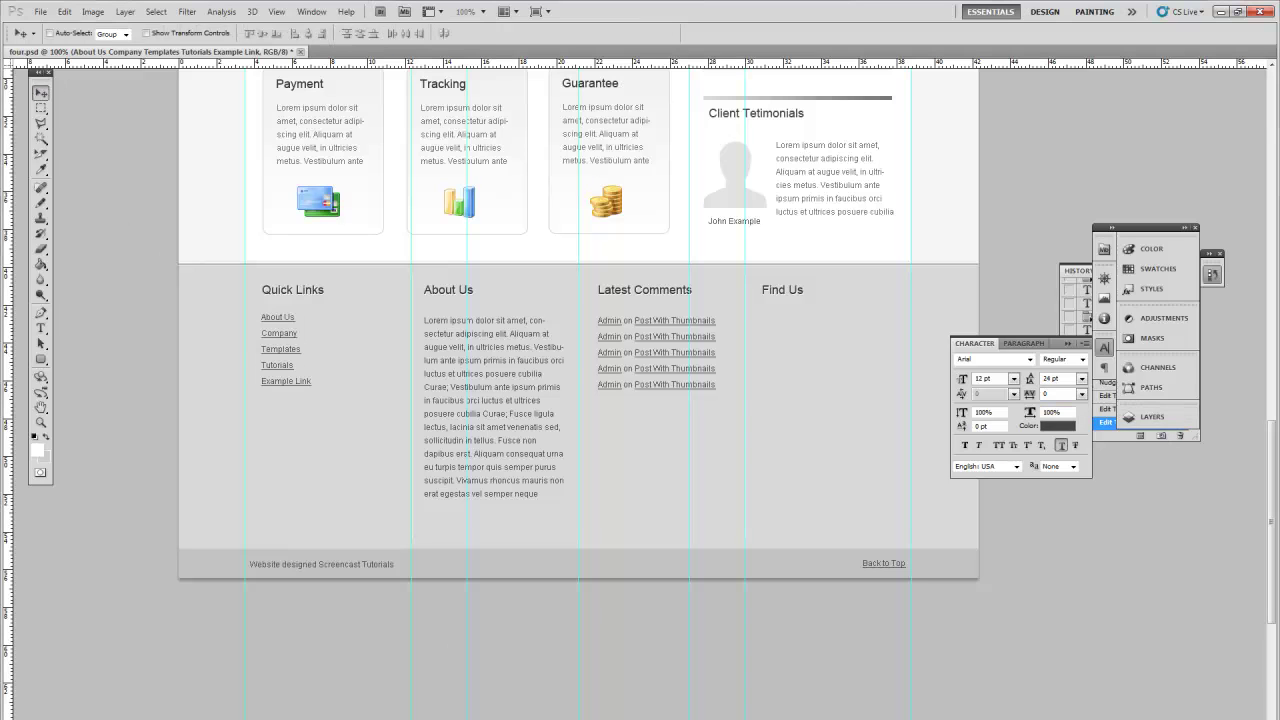
scroll(640, 320, right, 3)
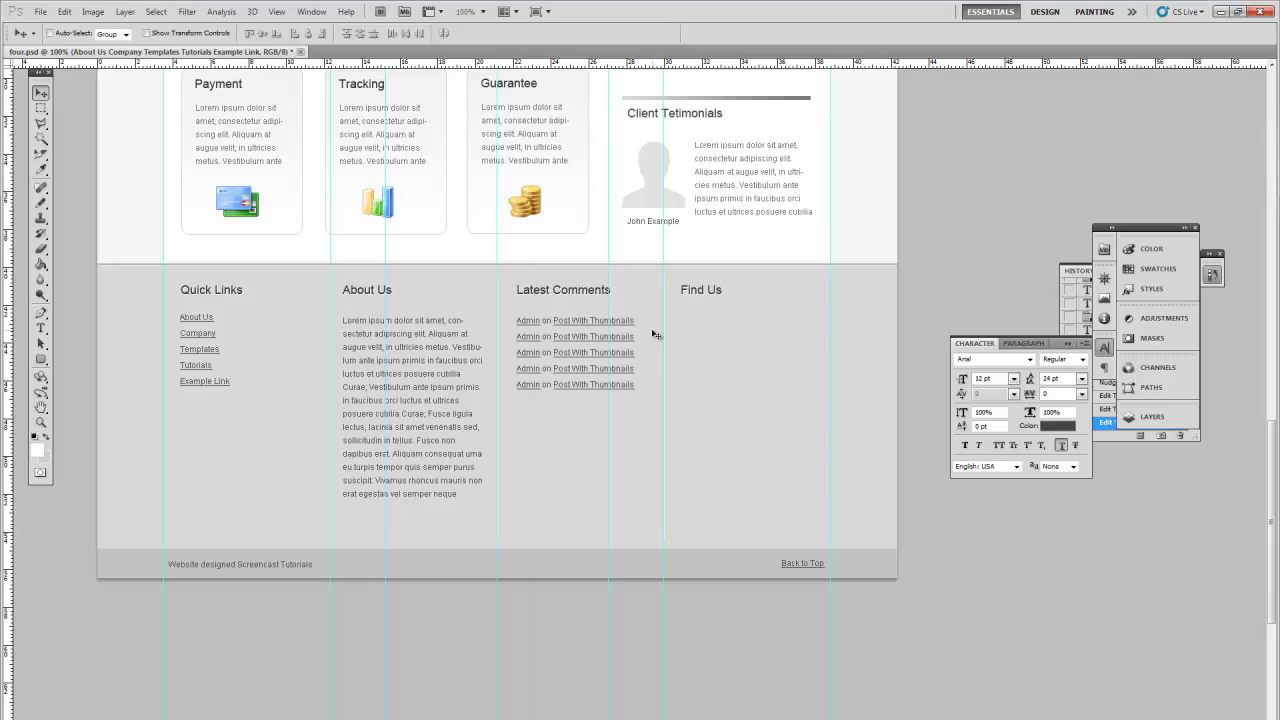
- Open the map.jpg image file
click(40, 12)
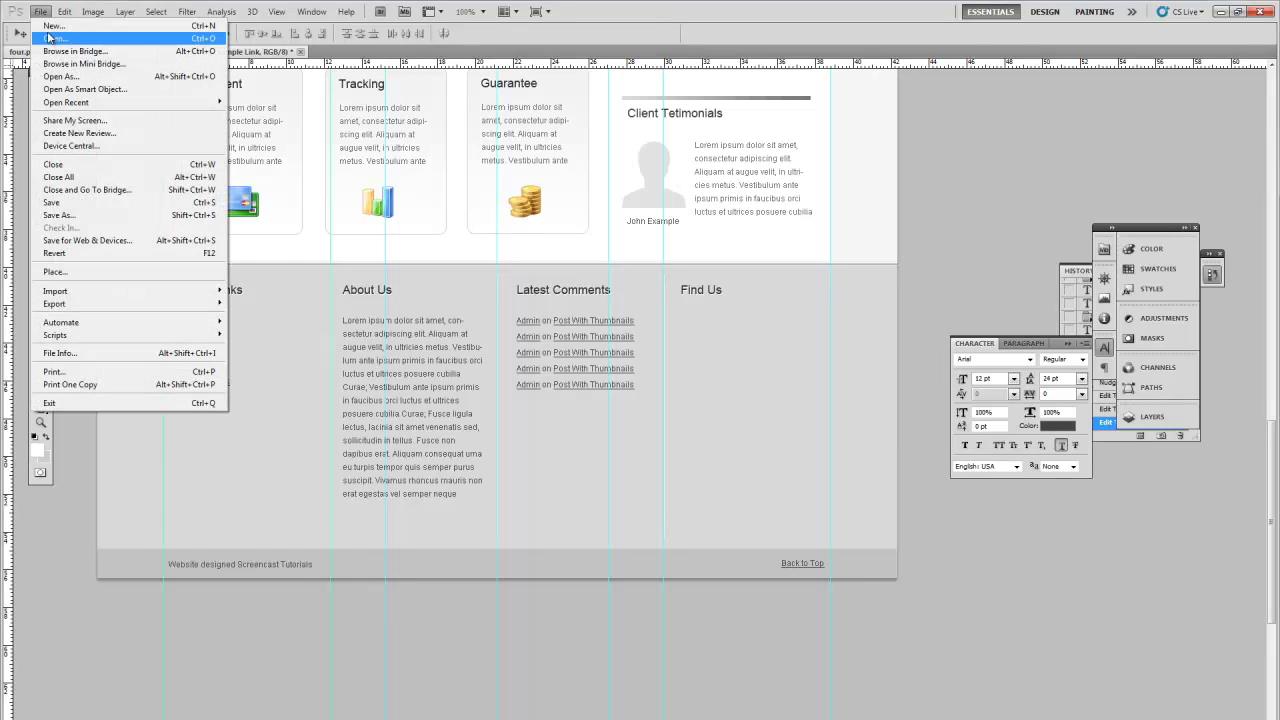
click(50, 36)
drag(490, 157, 490, 202)
double_click(447, 208)
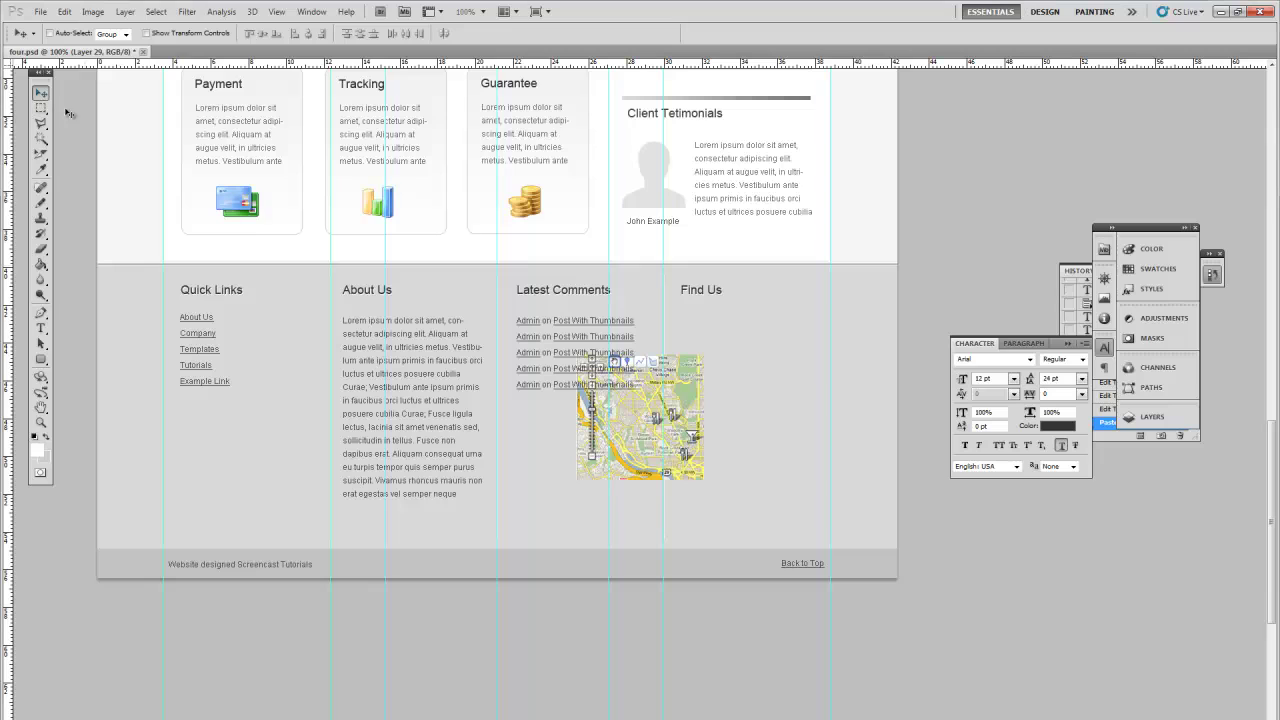
- Position the map as Layer 29 under the Find Us heading and open its Layer Style
drag(678, 424, 781, 384)
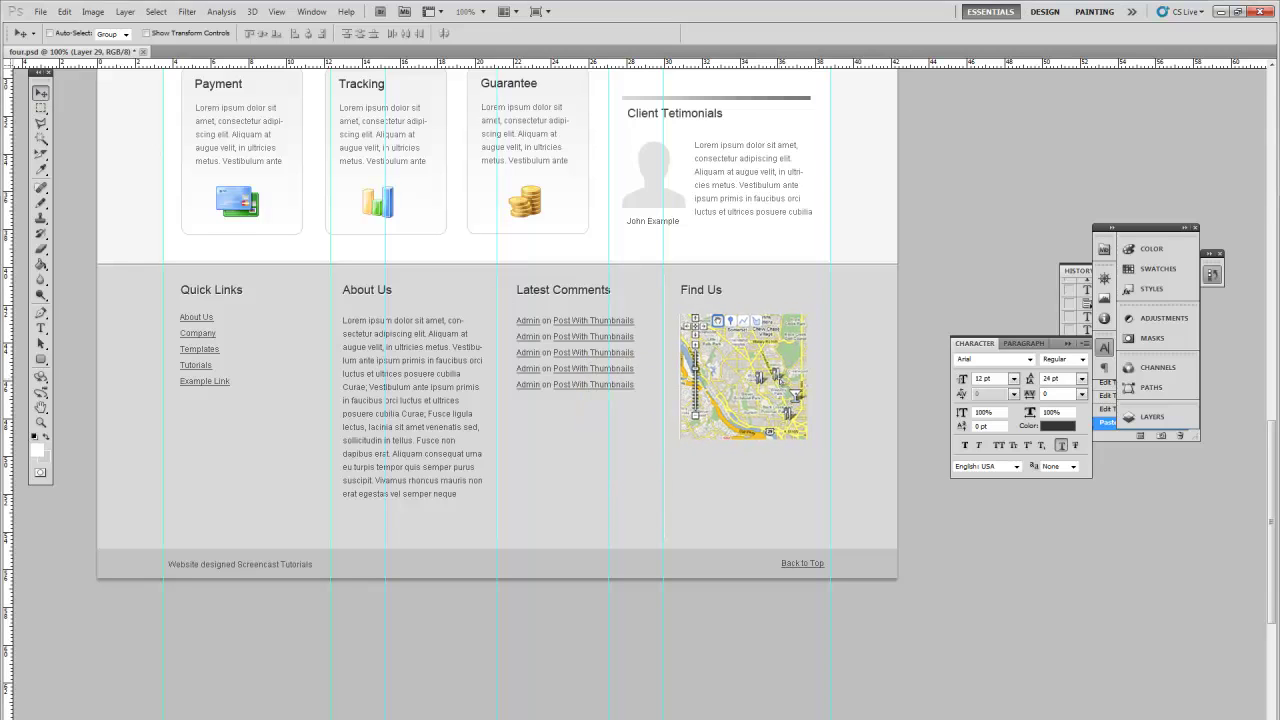
click(124, 11)
mouse_move(168, 84)
click(312, 83)
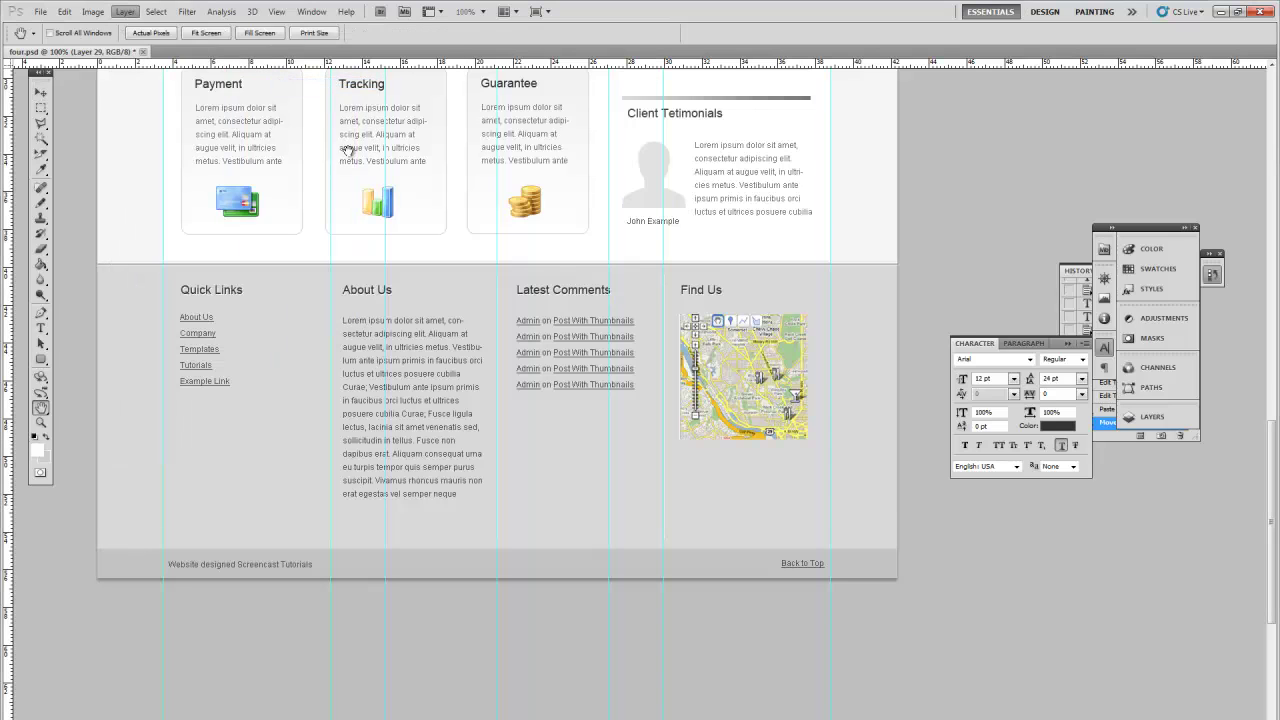
- Add a 3 px white Stroke border to the map
drag(530, 229, 77, 216)
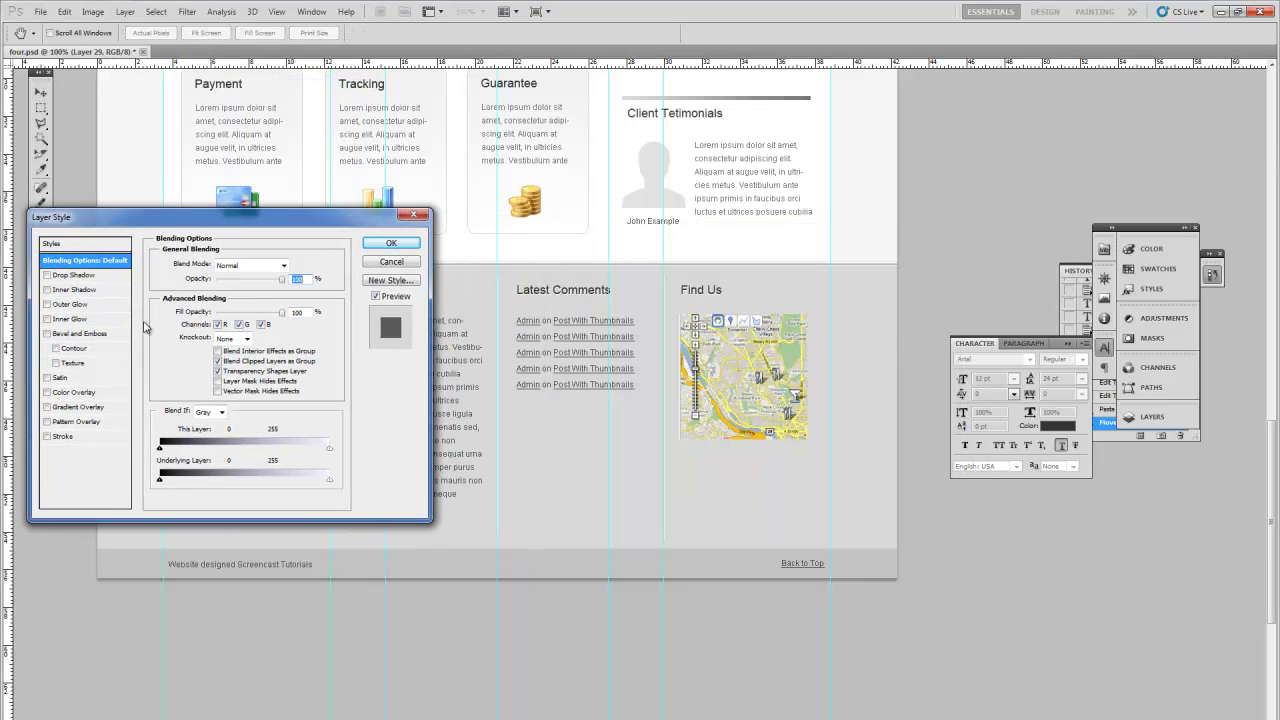
click(68, 438)
click(63, 437)
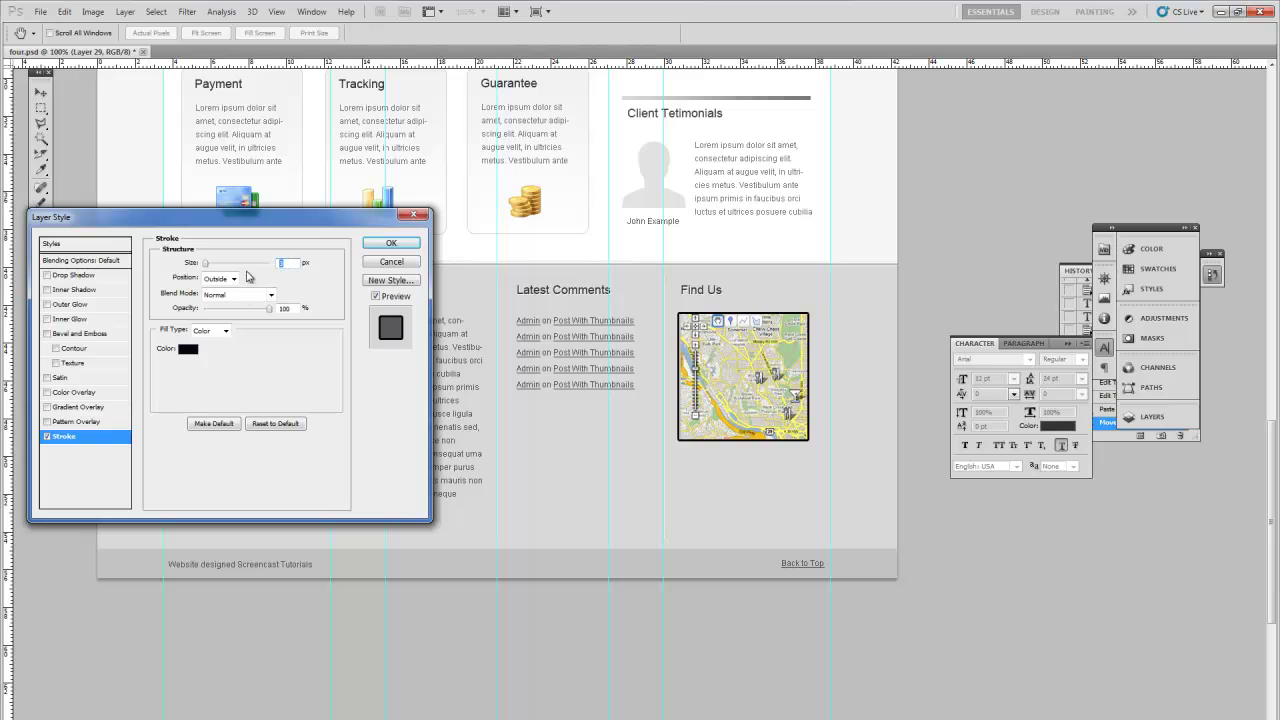
click(188, 348)
drag(610, 510, 519, 425)
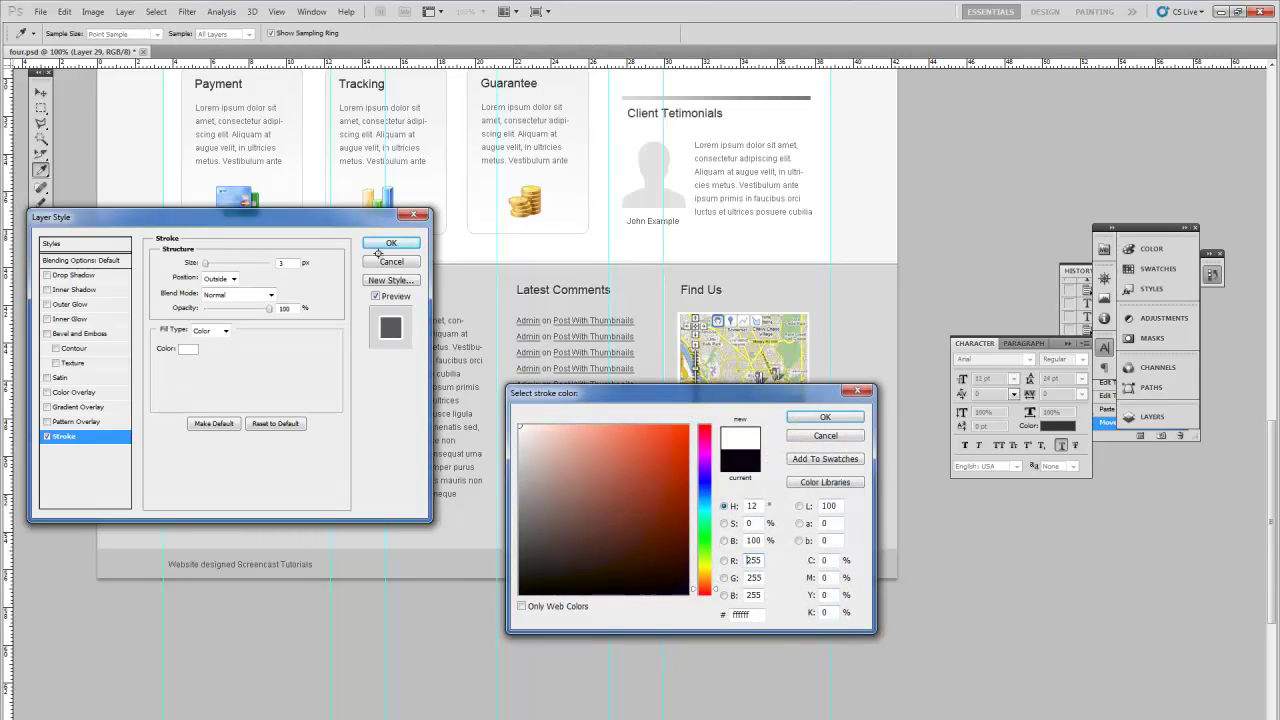
click(825, 417)
- Add a Drop Shadow to the map and adjust its opacity
drag(147, 221, 227, 191)
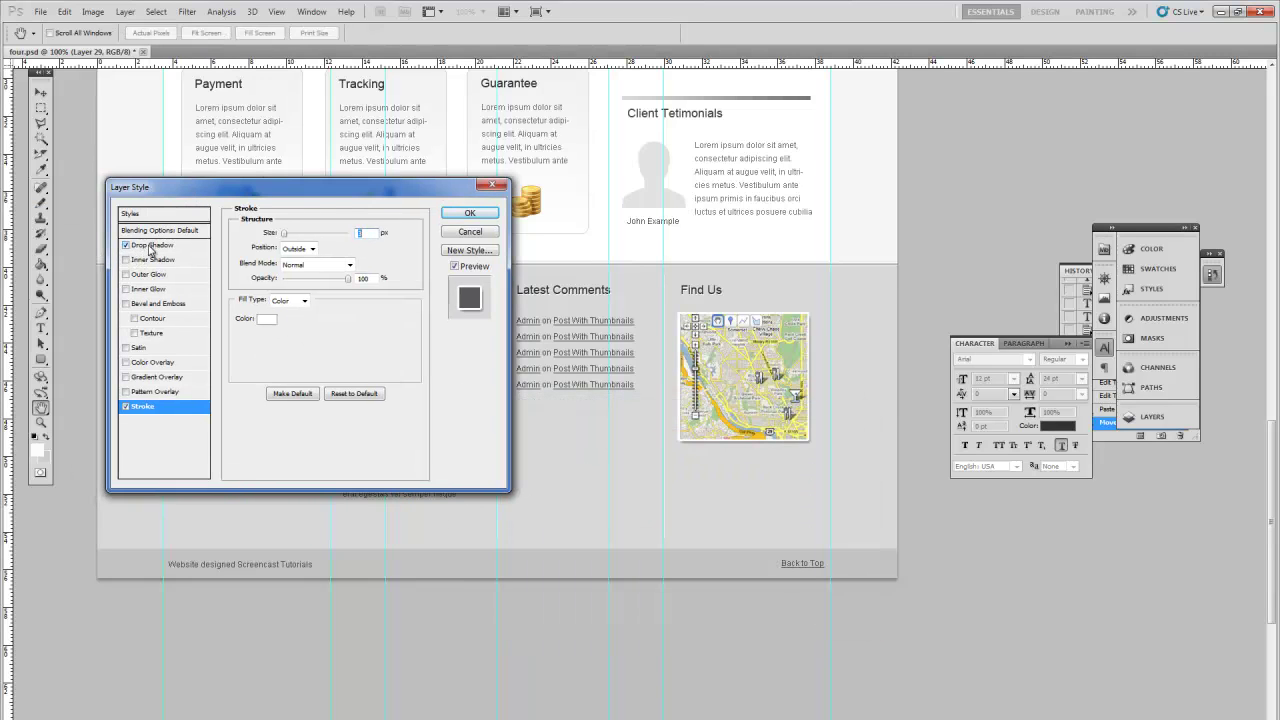
click(130, 245)
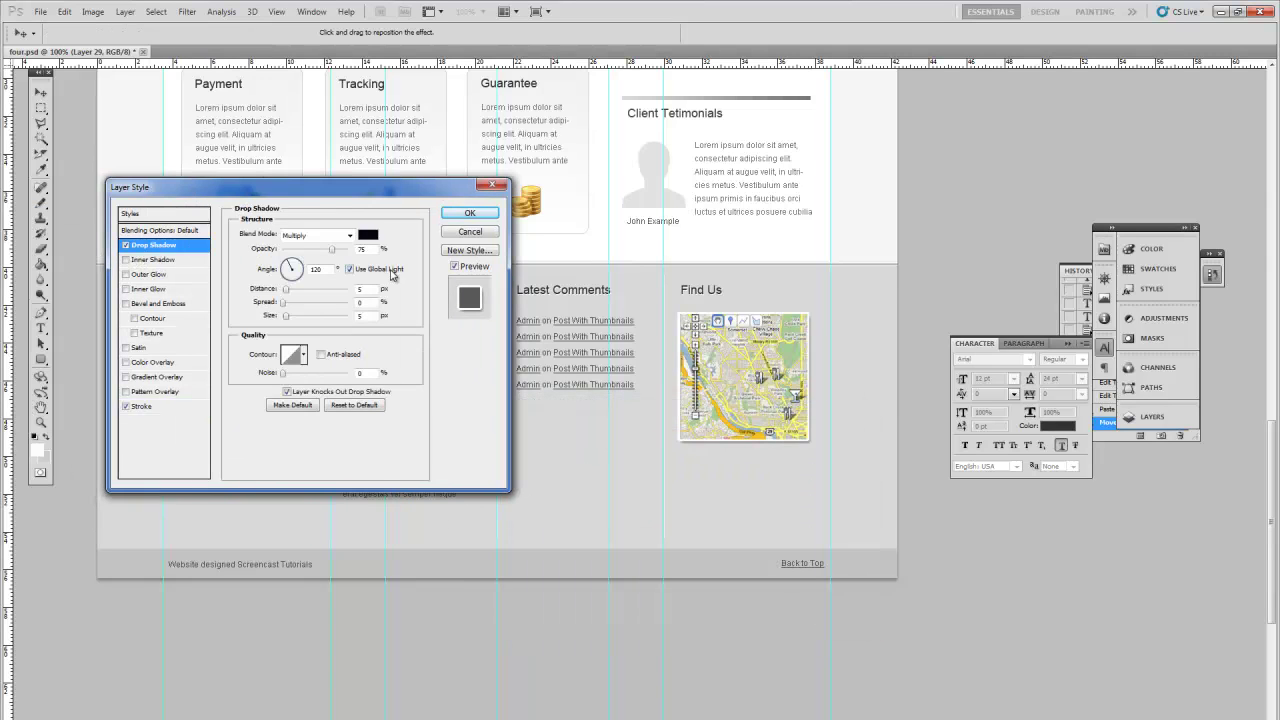
click(325, 251)
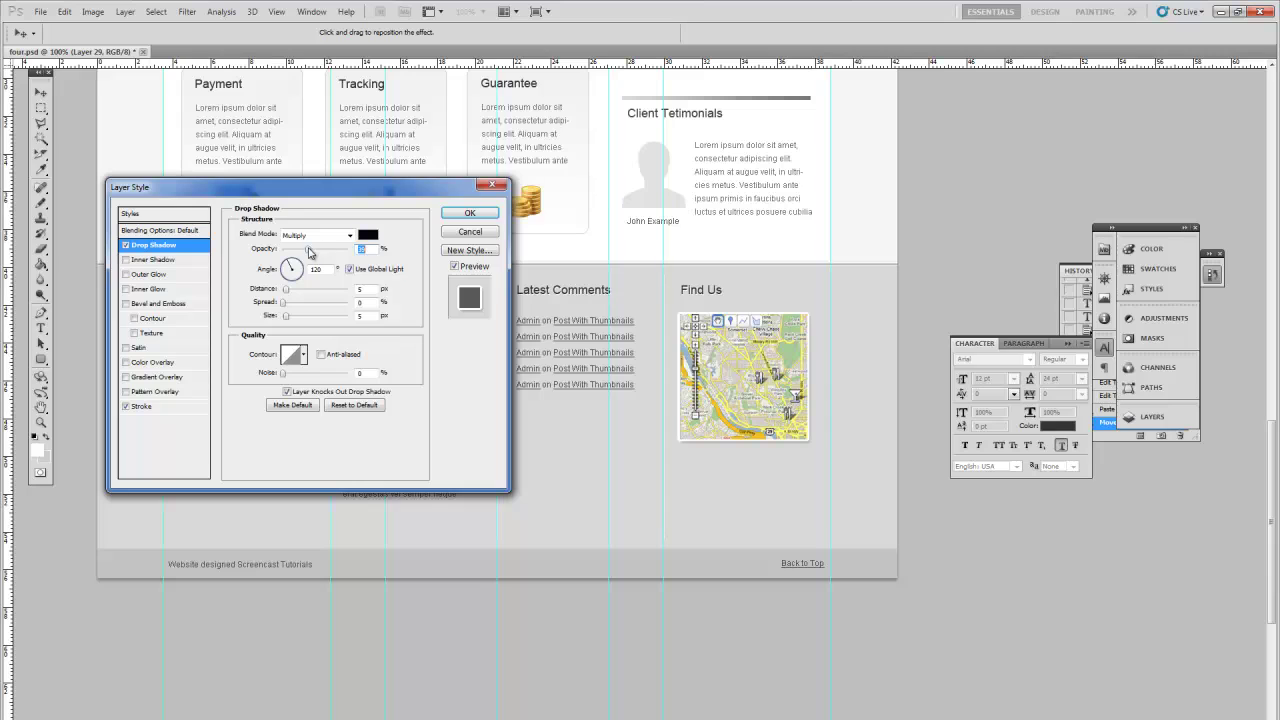
- Apply the stroke and shadow, then nudge the map slightly down and right
click(470, 213)
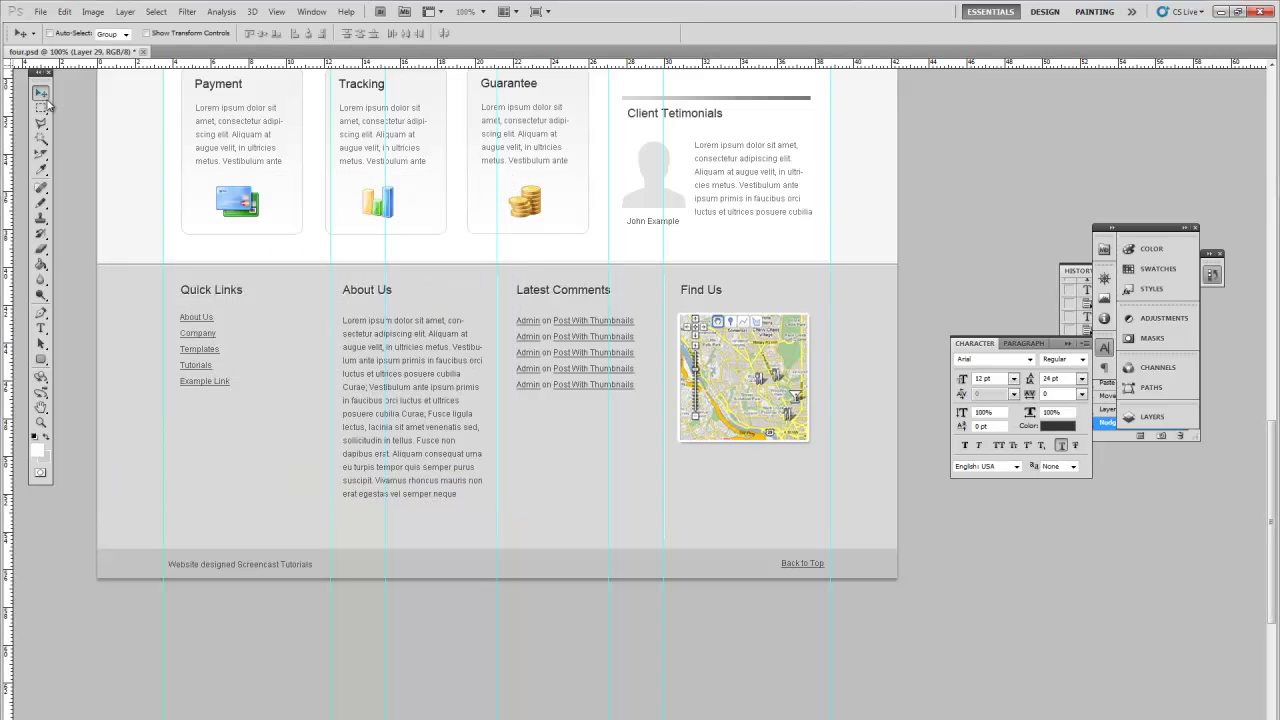
key(Down)
key(Right)
key(Down)
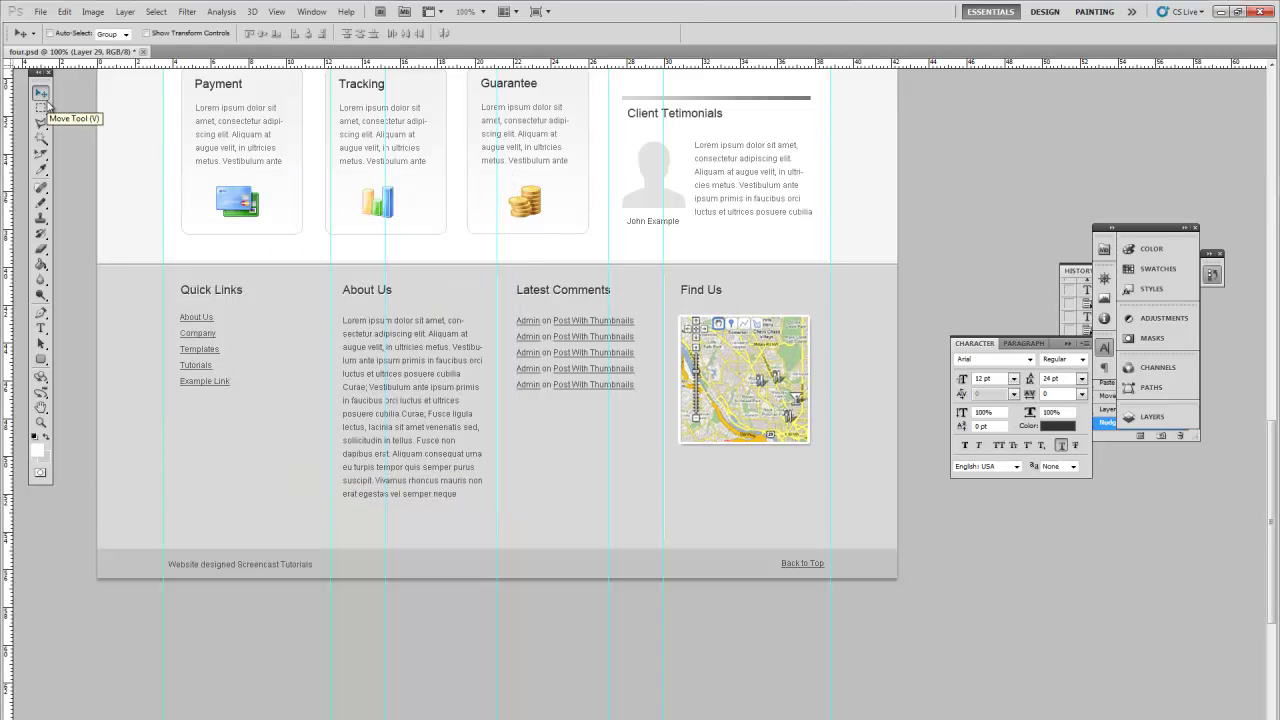
- Hide the guide lines via View > Extras
scroll(484, 267, down, 4)
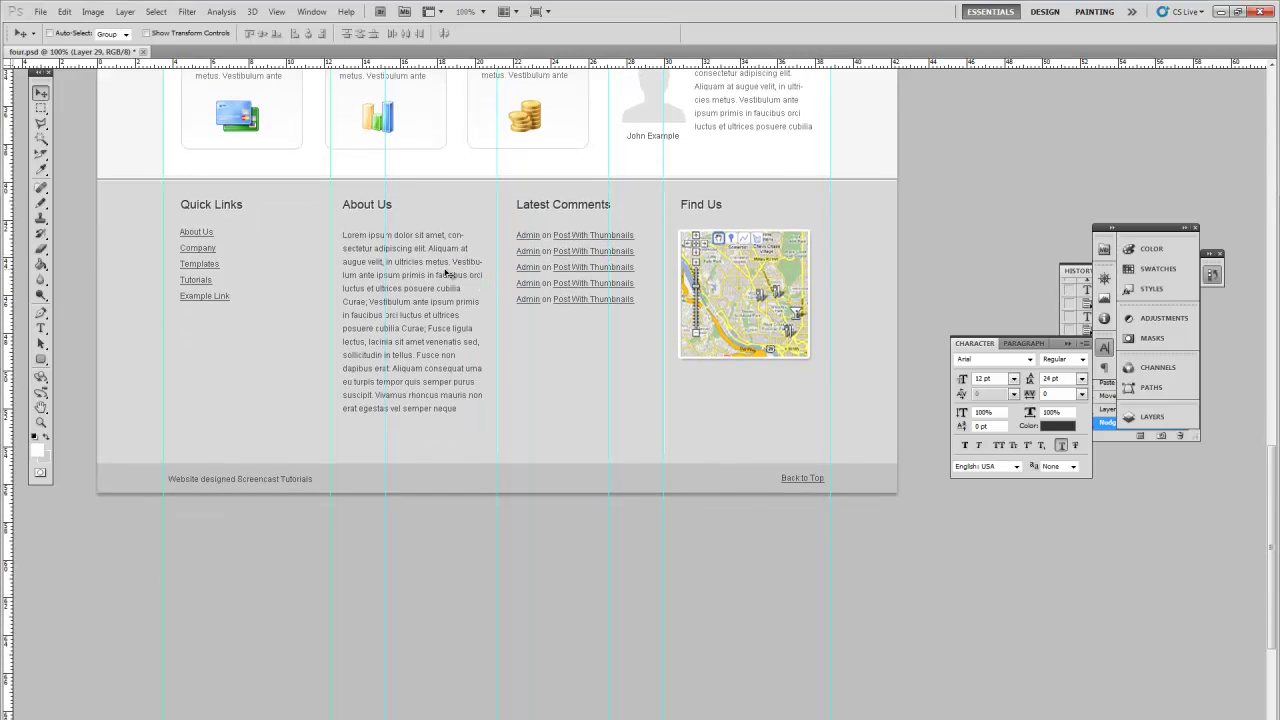
click(277, 11)
click(300, 195)
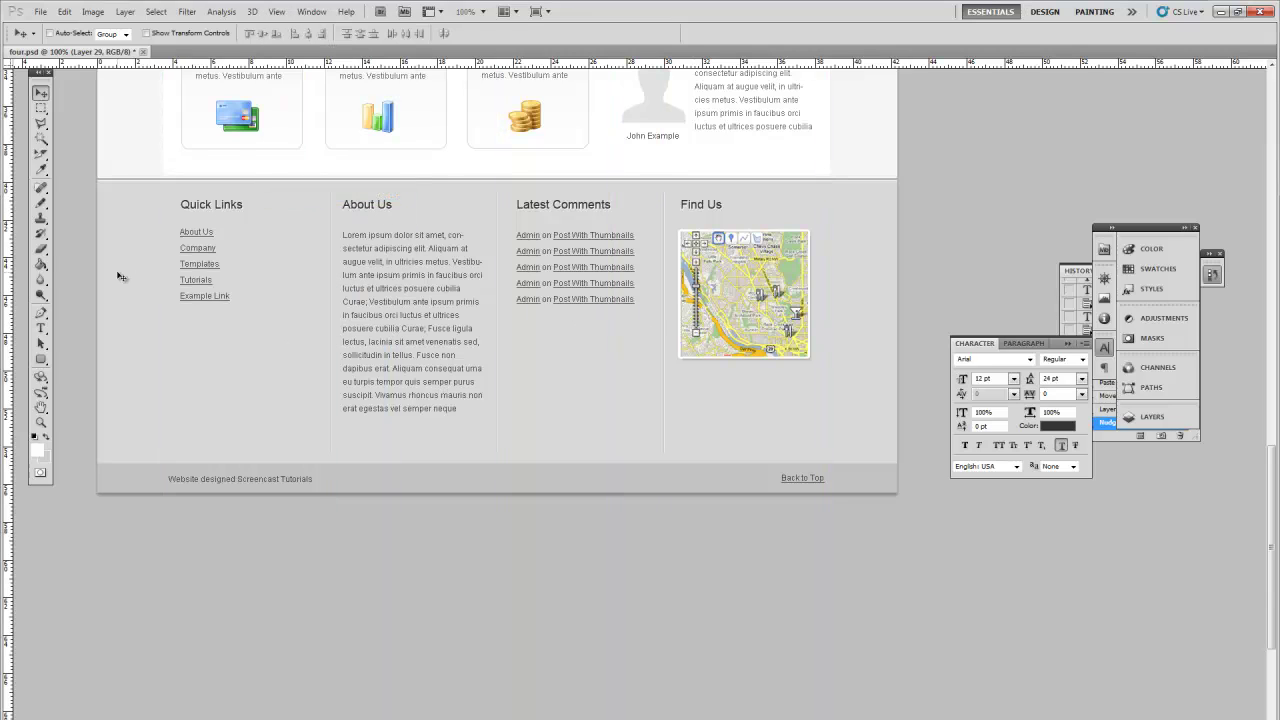
- Delete the extra spaces before the Latest Comments heading
click(41, 330)
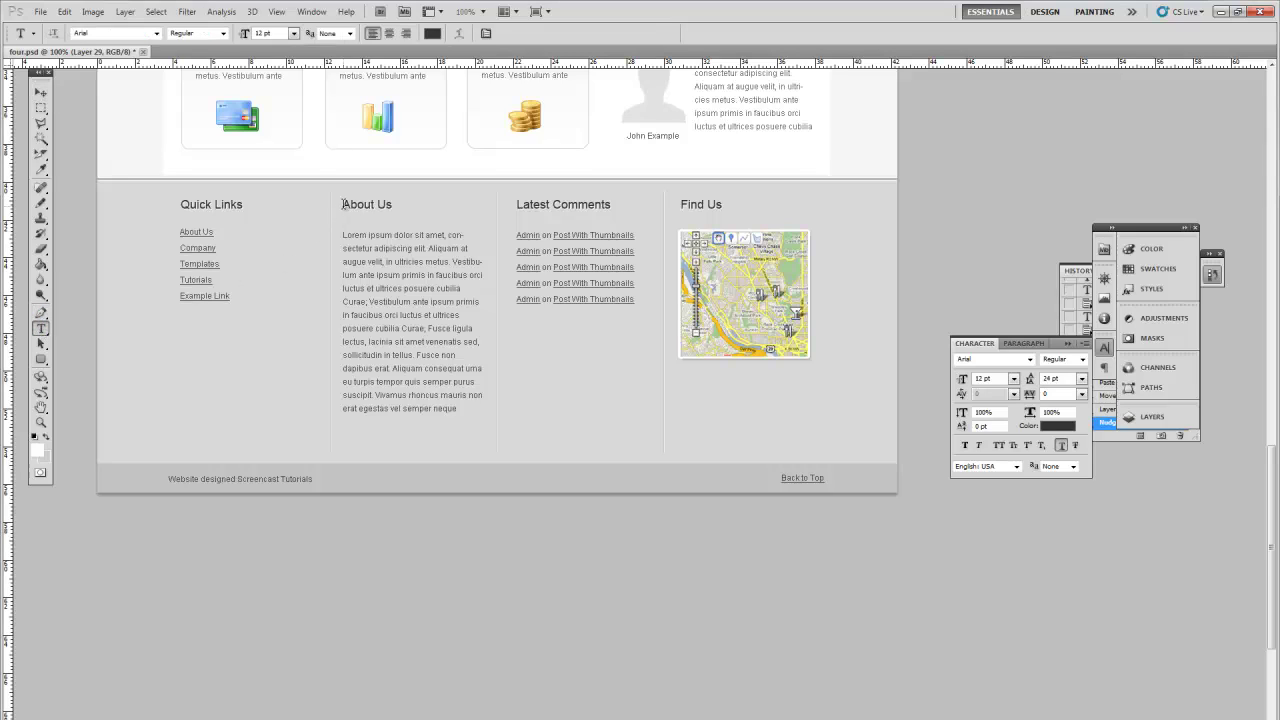
click(347, 205)
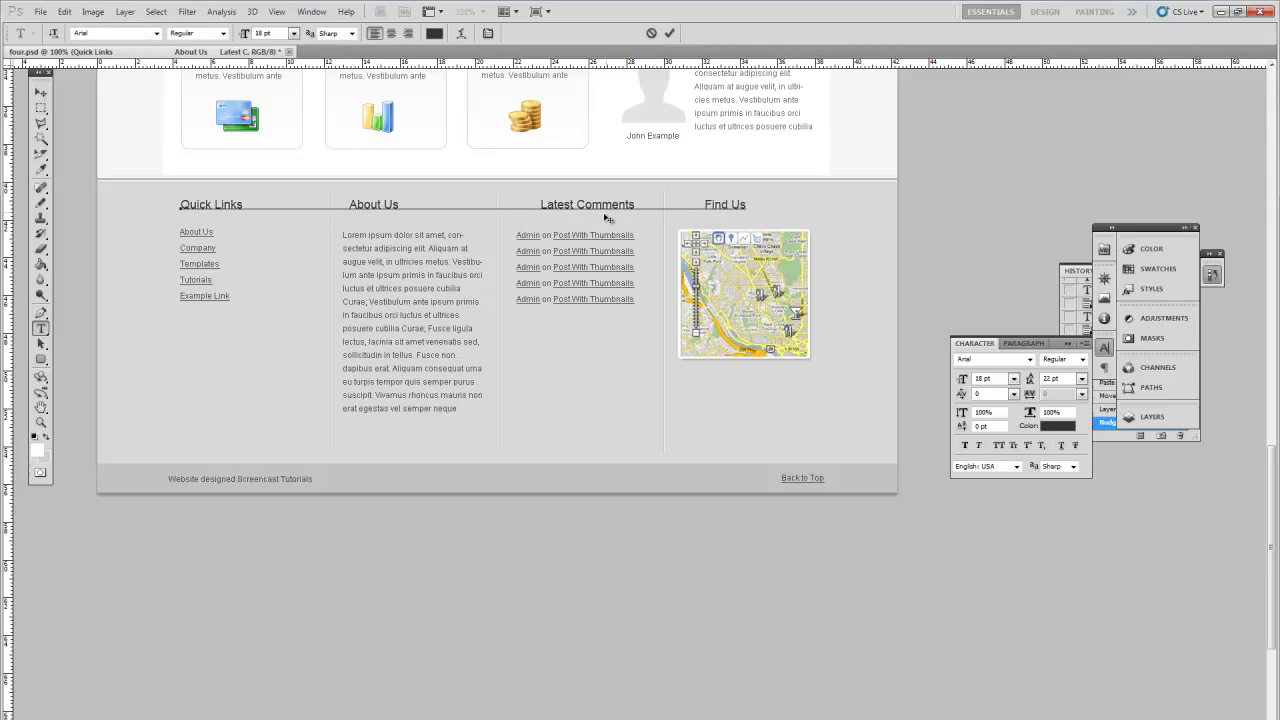
drag(531, 204, 514, 204)
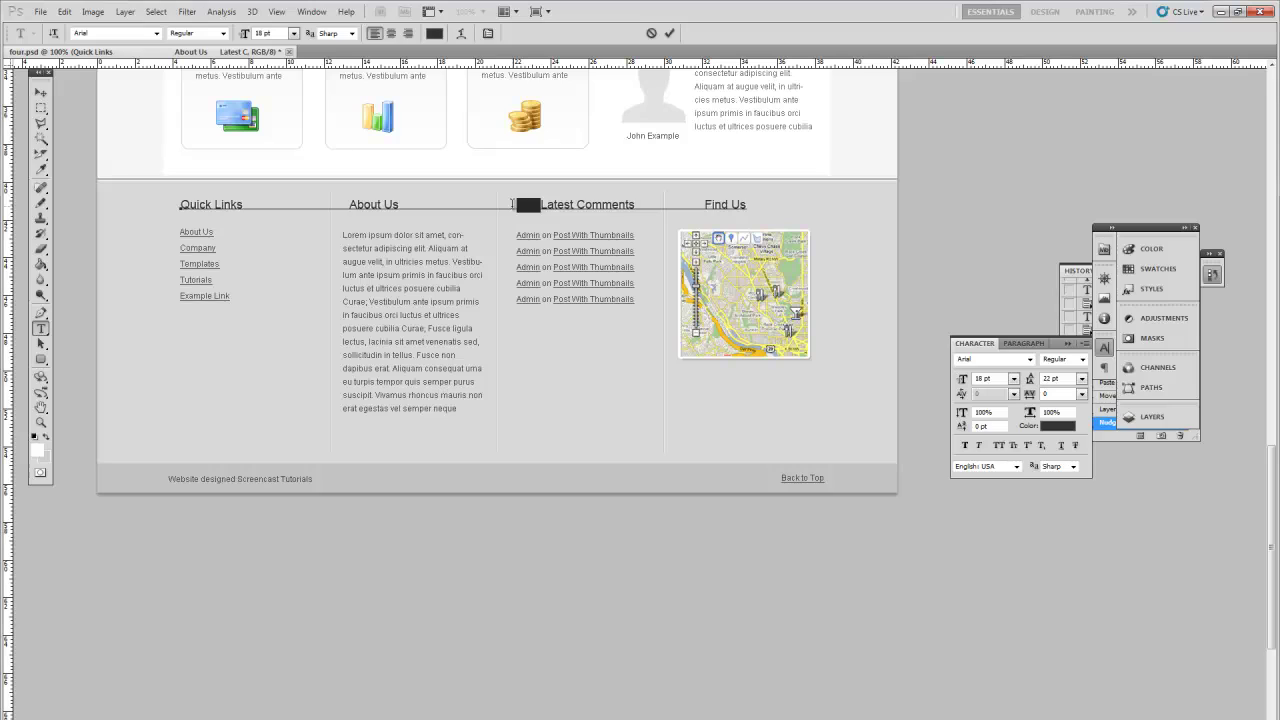
key(BackSpace)
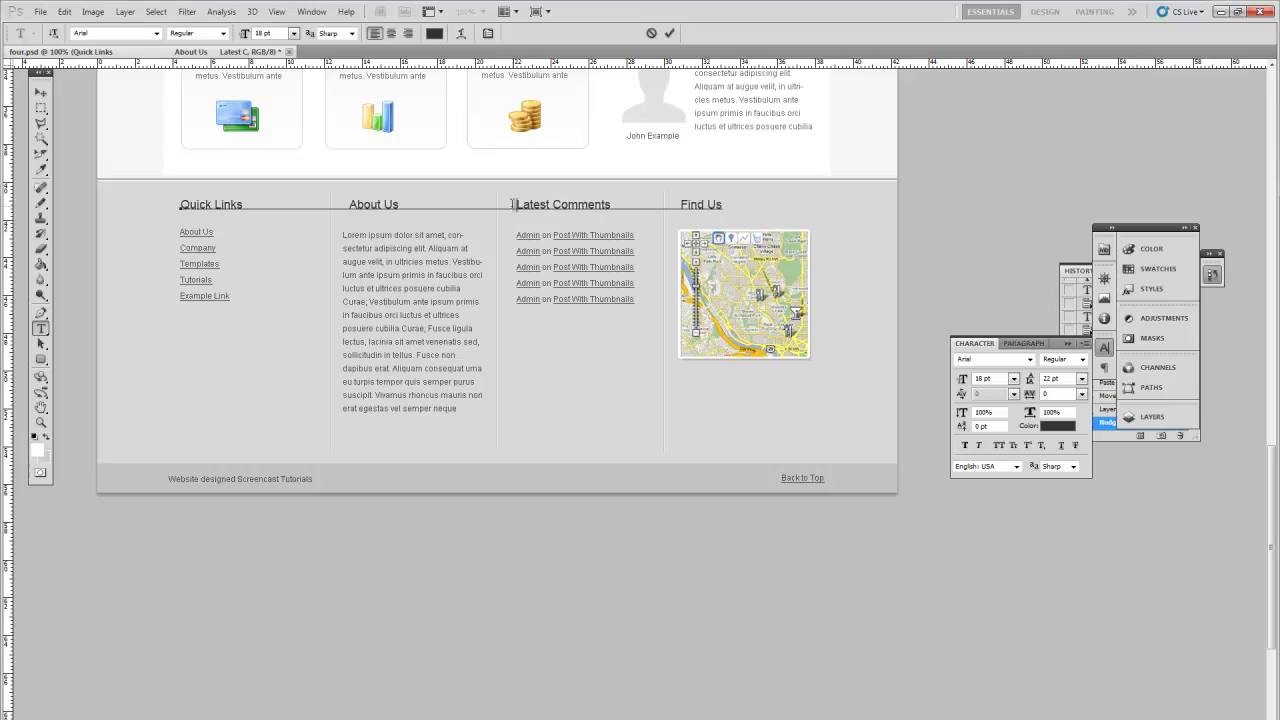
click(41, 90)
- Narrow the About Us text box so it rewraps, and nudge it slightly left
click(41, 329)
click(369, 288)
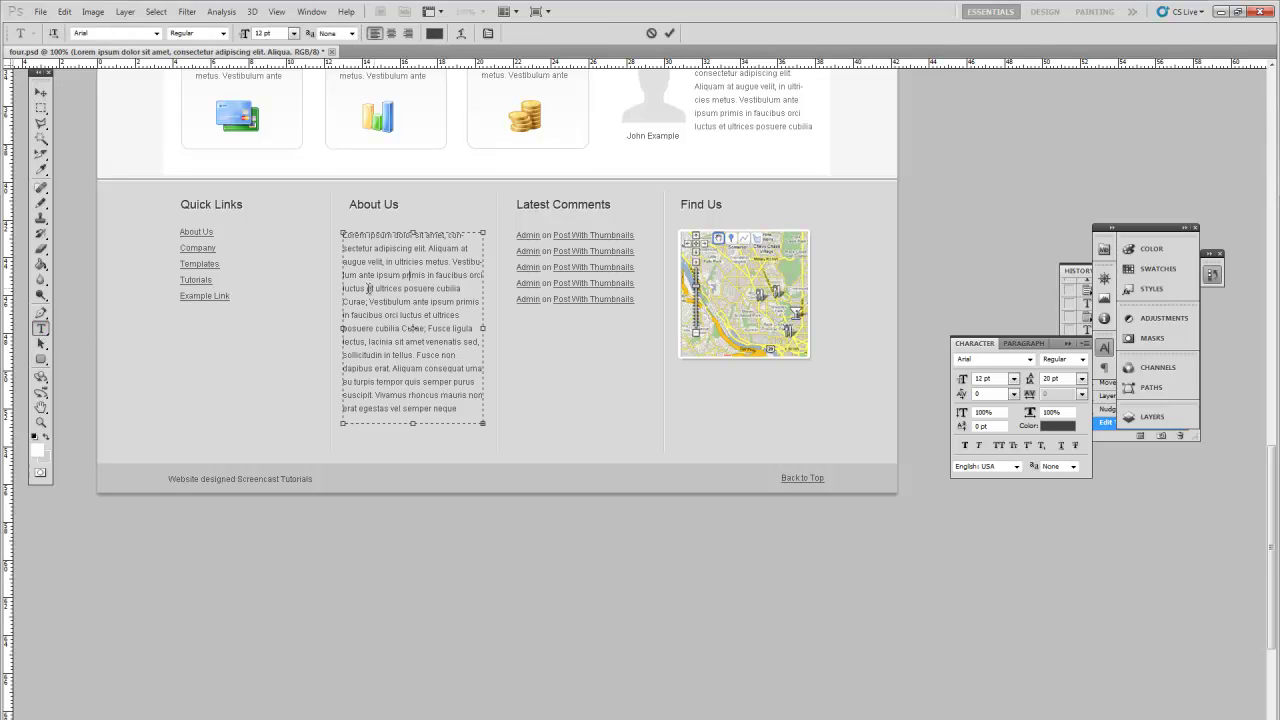
drag(343, 328, 352, 328)
click(41, 92)
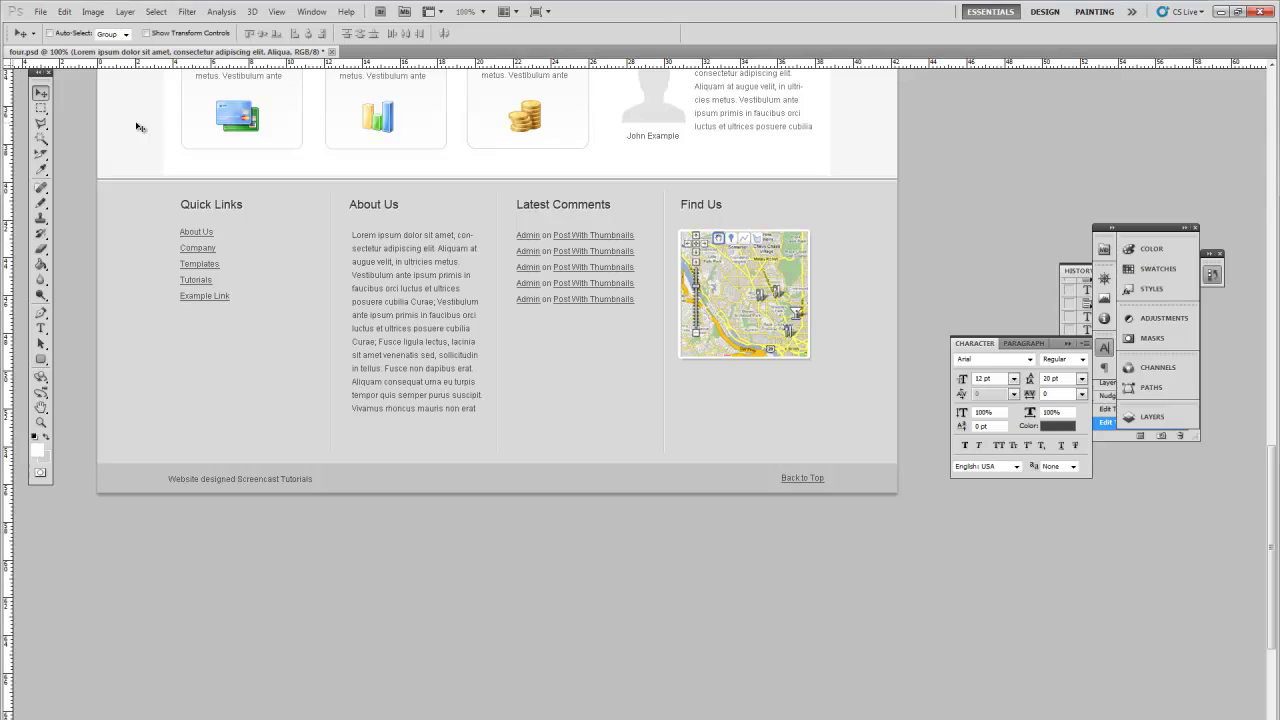
key(Left)
key(Left)
key(Left)
key(Left)
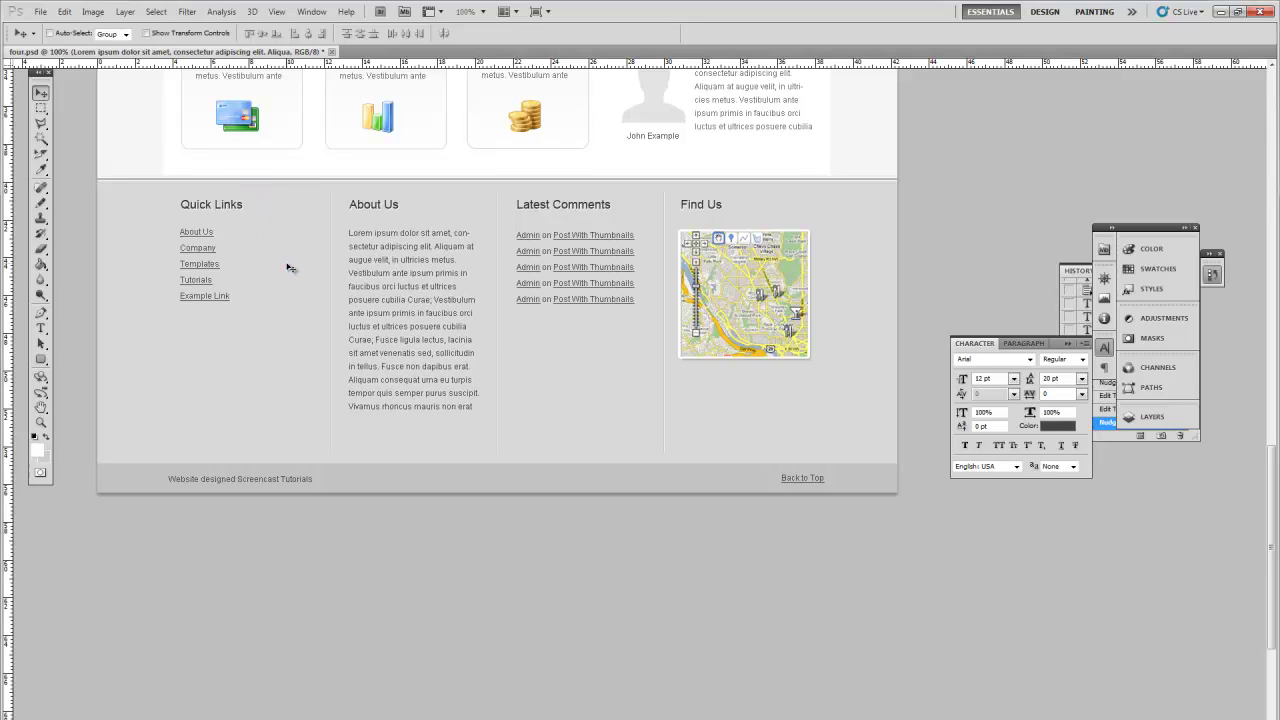
scroll(288, 267, down, 3)
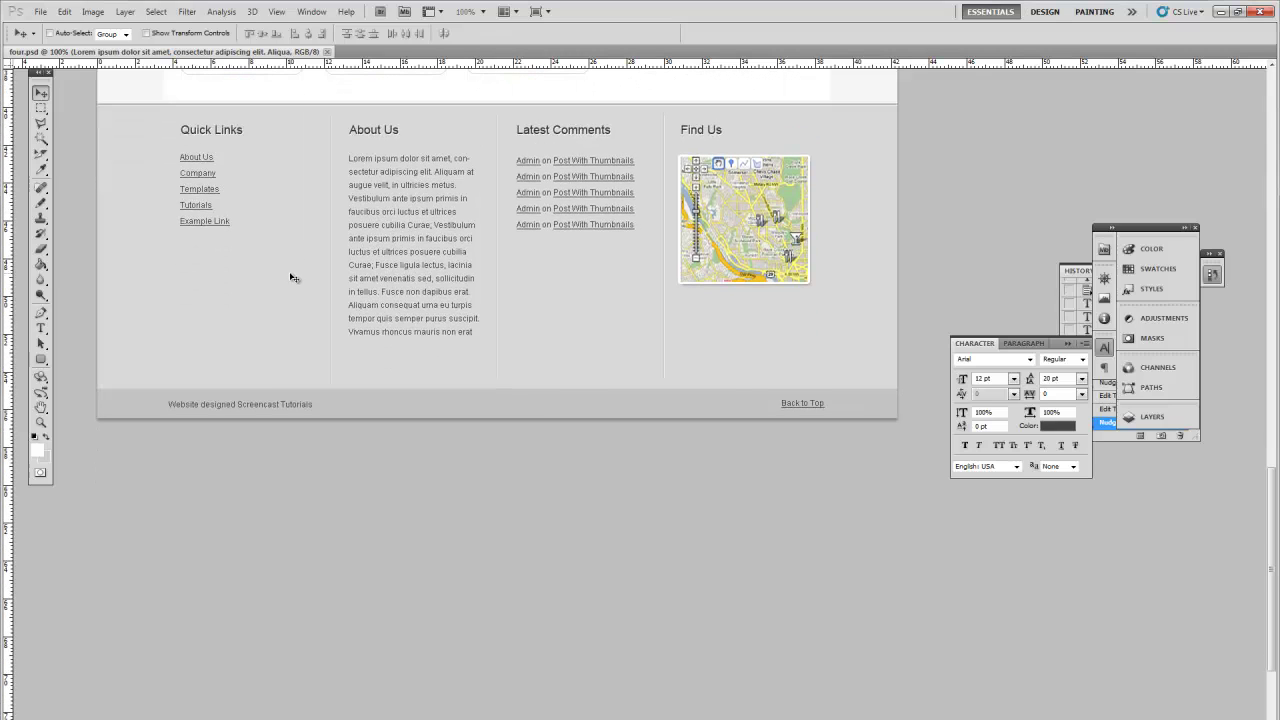
scroll(320, 200, up, 3)
- Create Layer 30 above Recent Comments and marquee a full-width strip just above the footer
scroll(347, 126, up, 6)
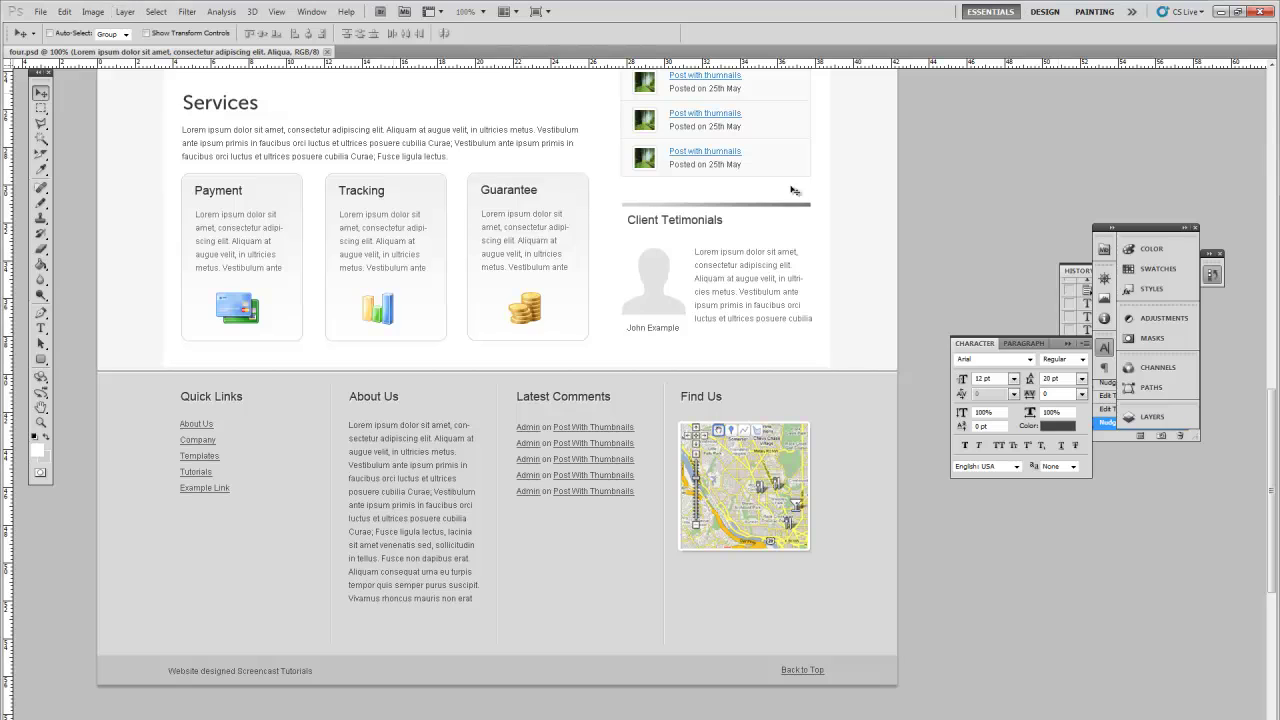
click(1152, 416)
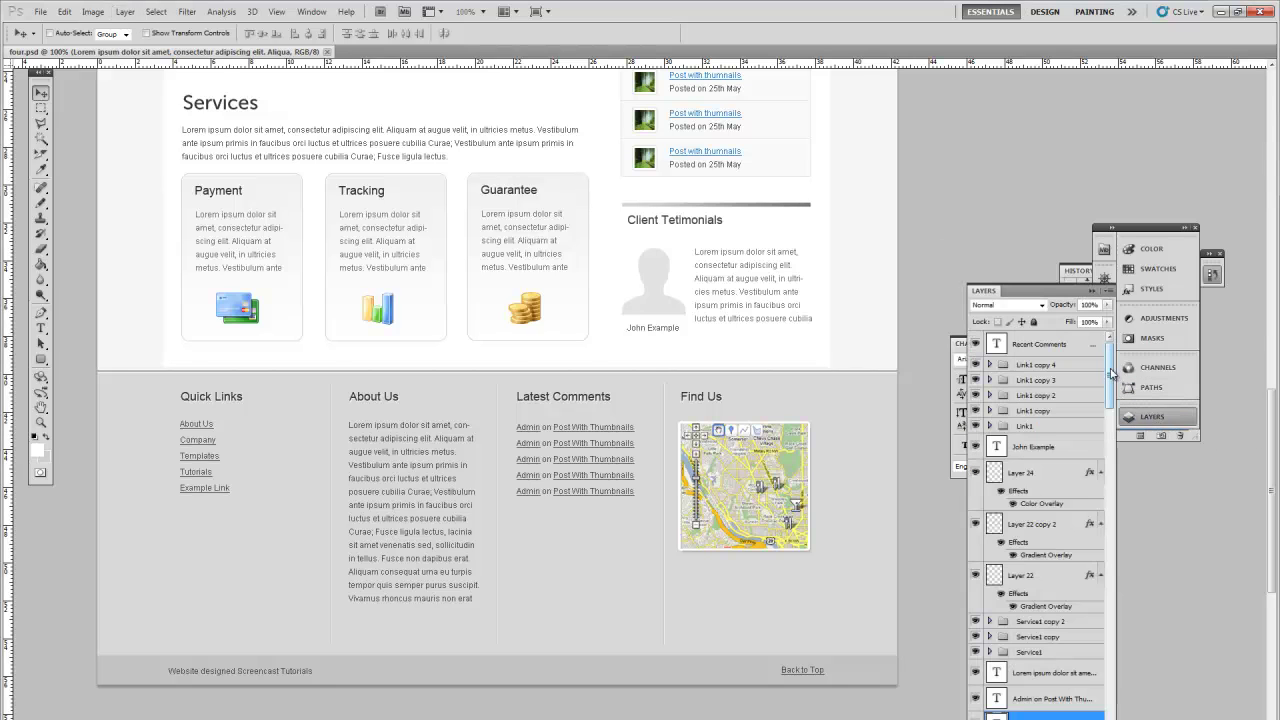
click(1029, 350)
click(124, 11)
mouse_move(140, 27)
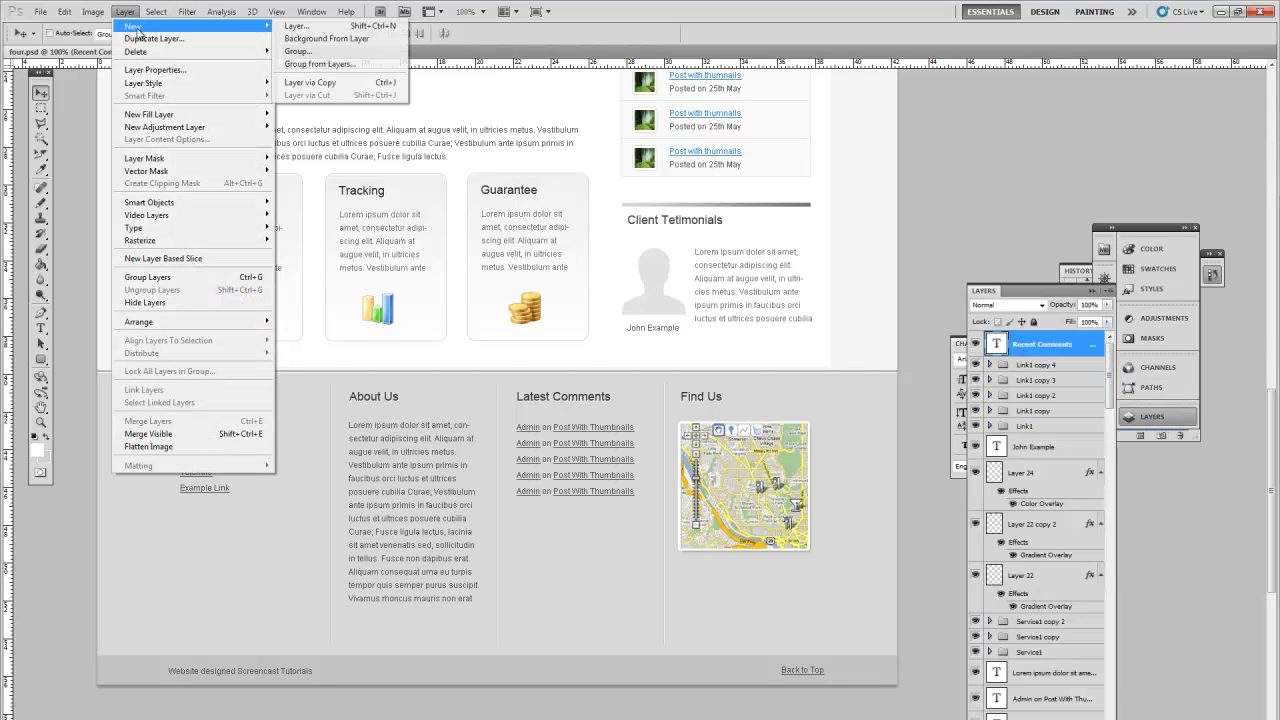
click(296, 26)
key(Return)
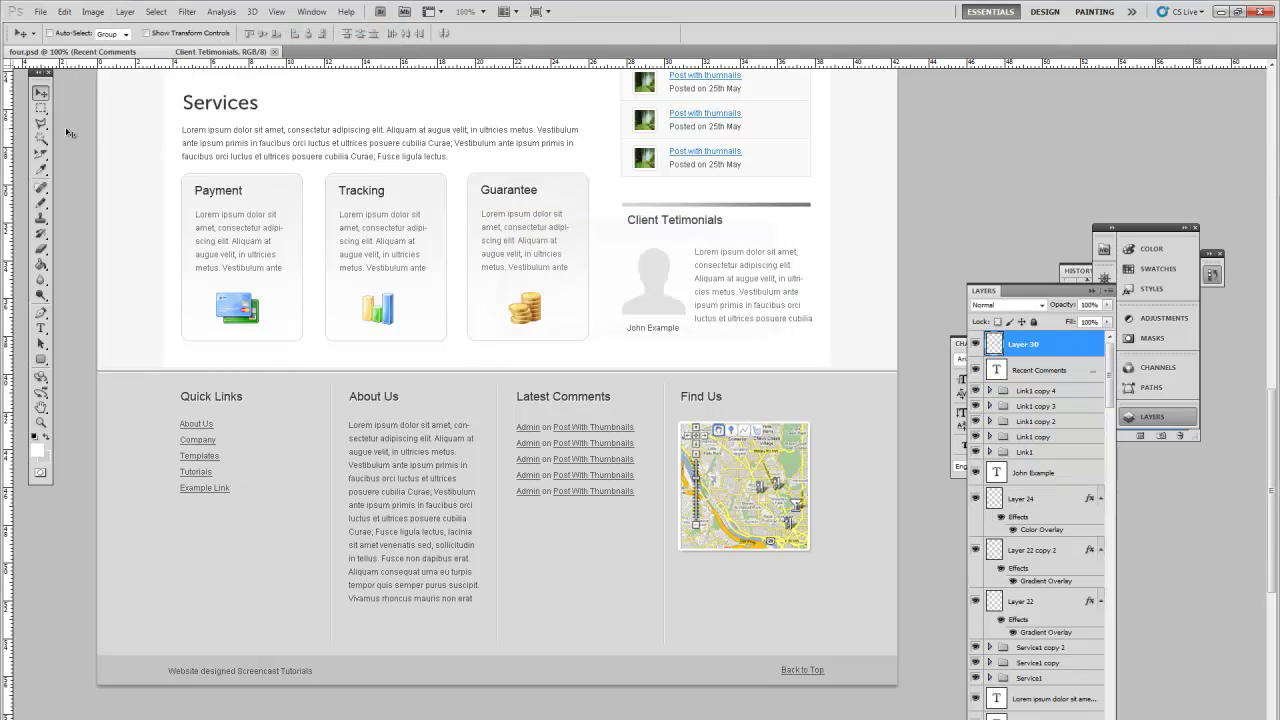
click(40, 109)
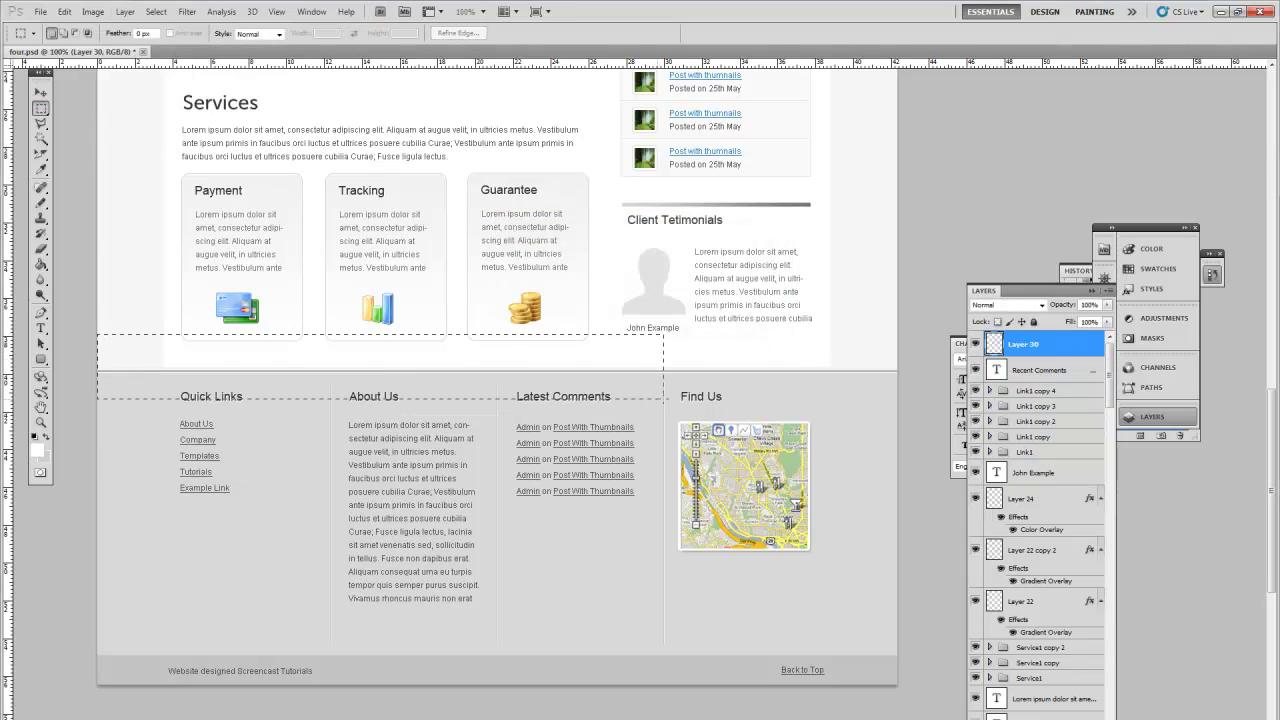
drag(862, 374, 903, 366)
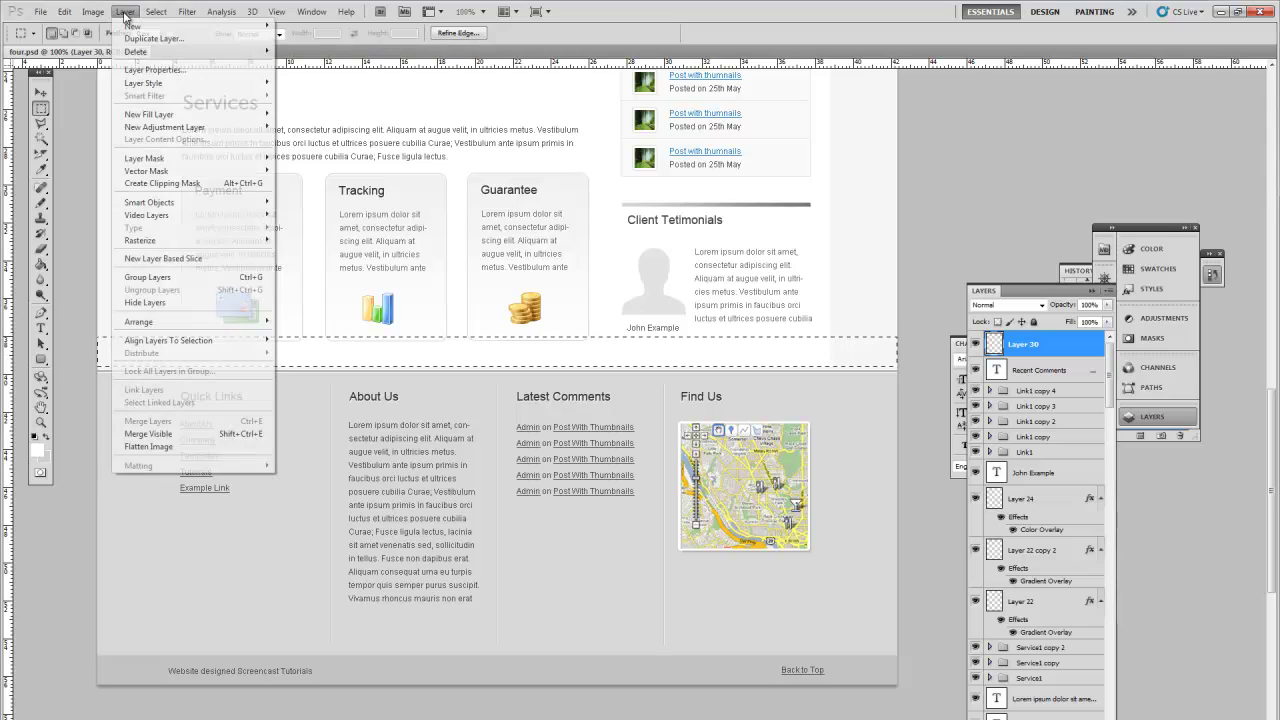
- Select the Paint Bucket tool and open Blending Options for Layer 30
click(125, 12)
click(125, 12)
click(42, 298)
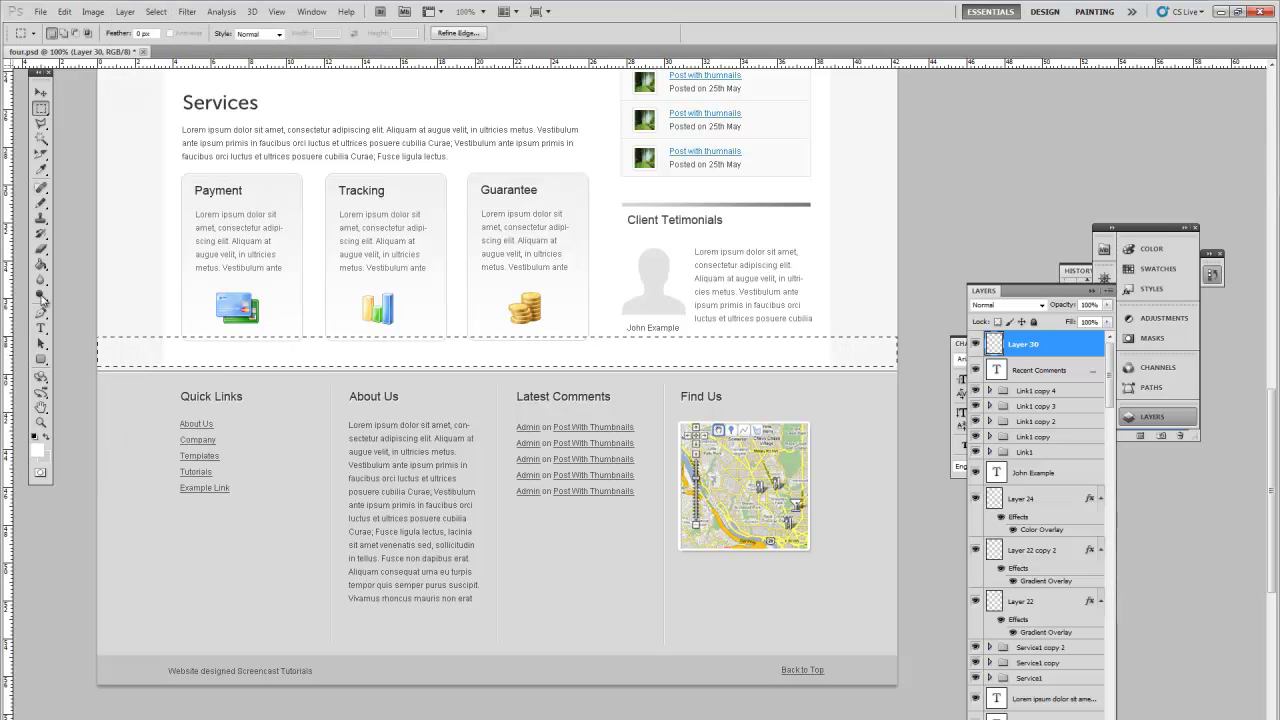
click(41, 264)
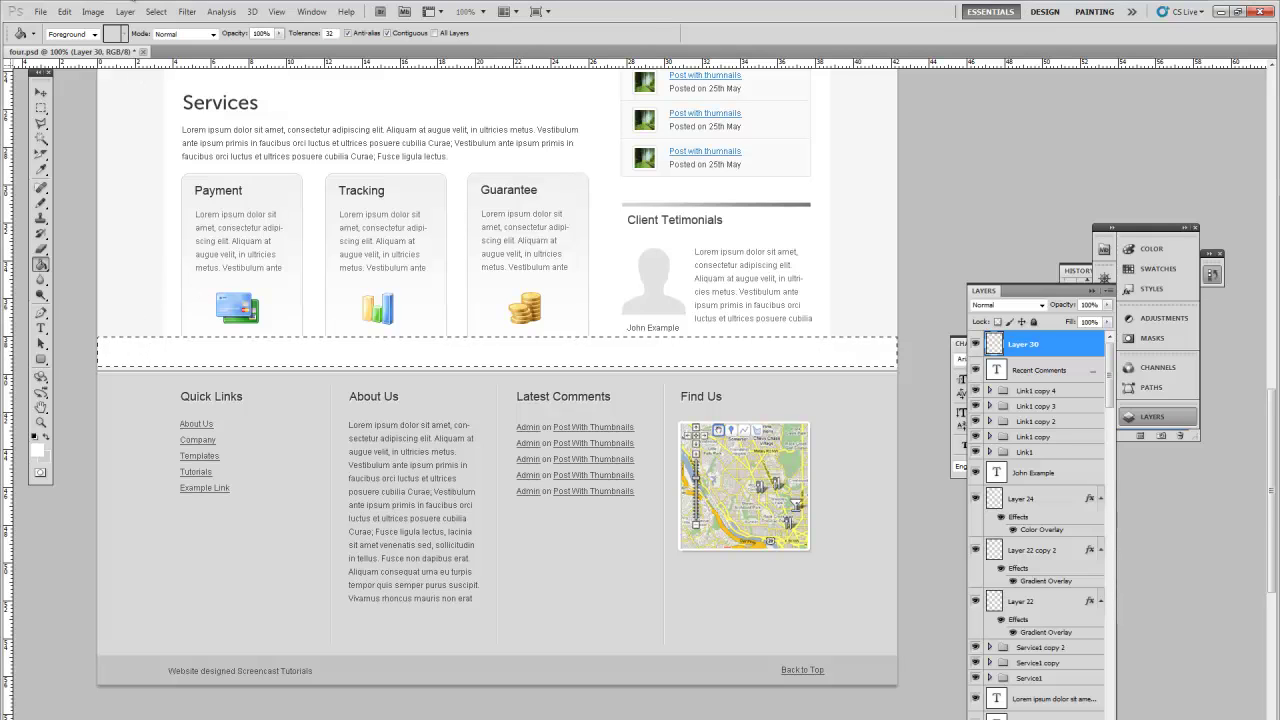
click(125, 12)
mouse_move(305, 89)
click(318, 188)
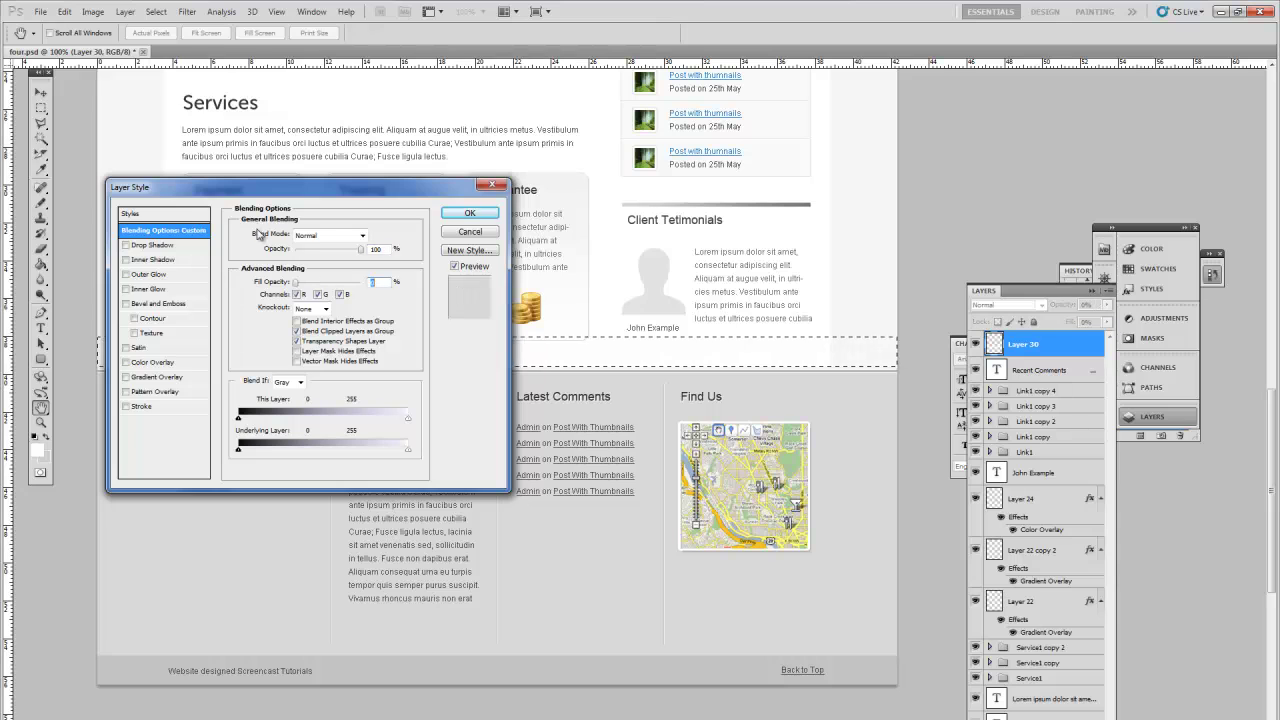
- Give Layer 30 an all-white Gradient Overlay with fill opacity at 0%
drag(244, 192, 758, 186)
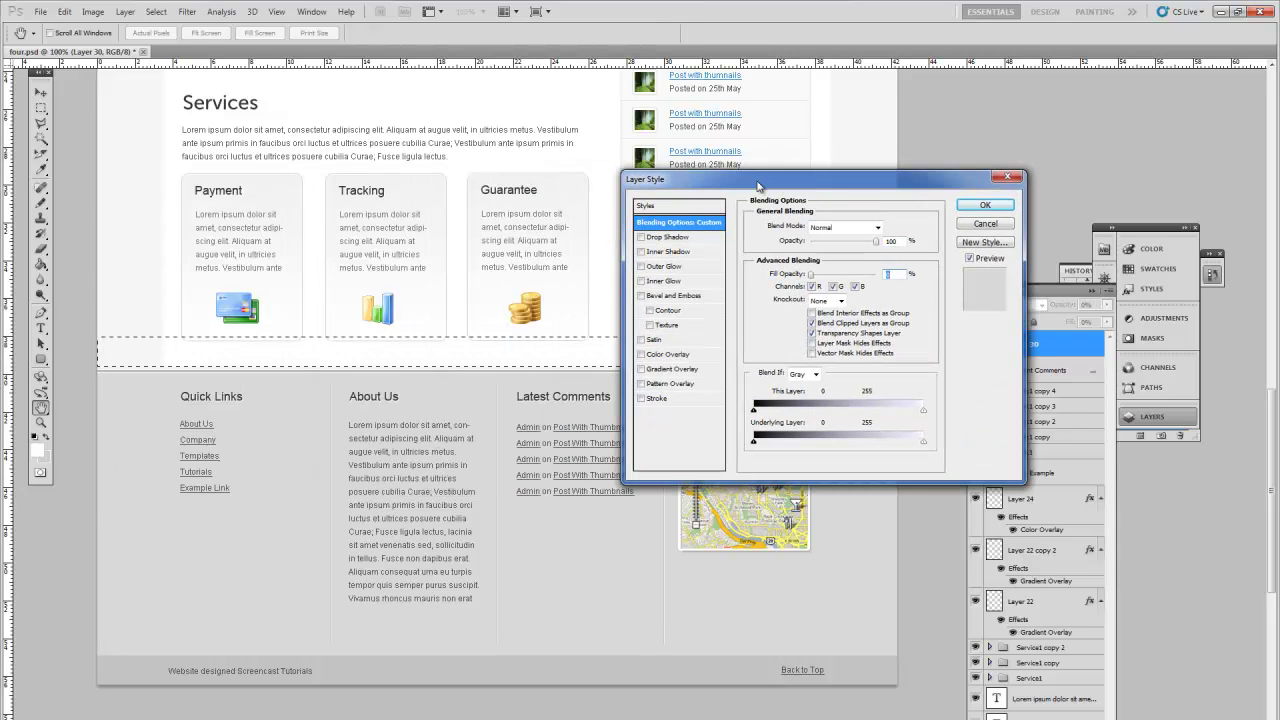
click(670, 369)
click(798, 258)
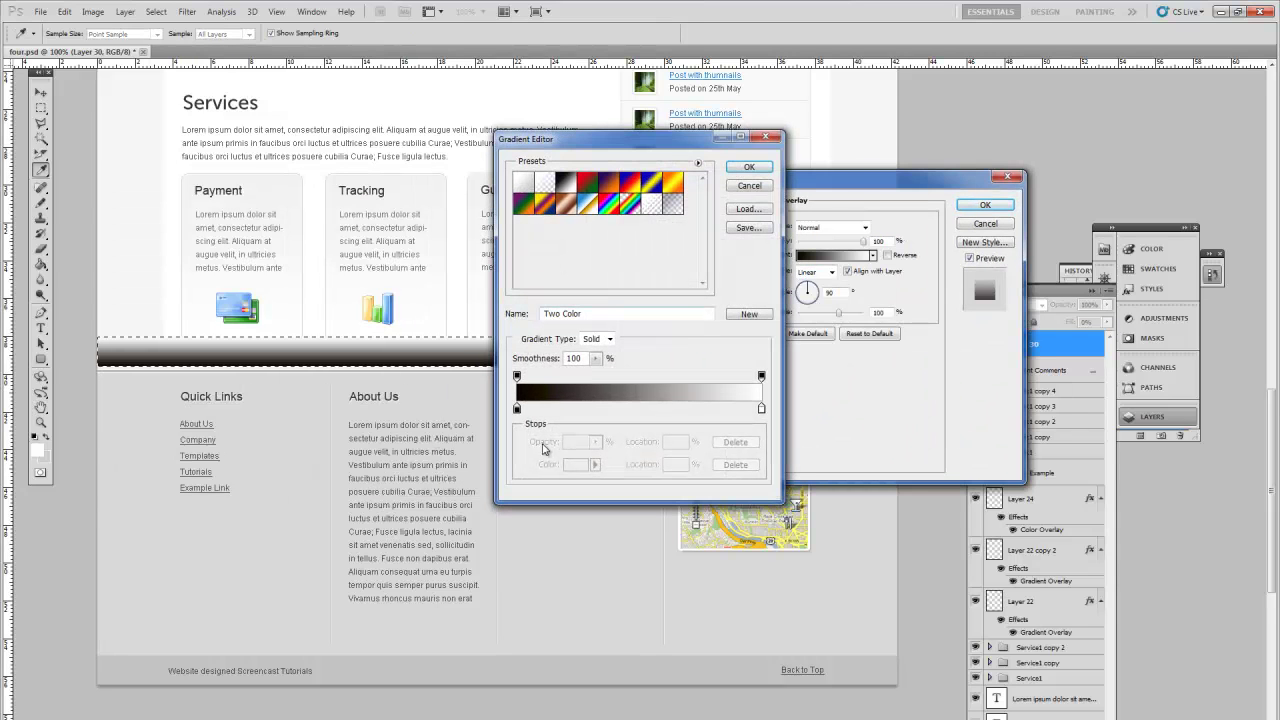
click(517, 408)
click(122, 289)
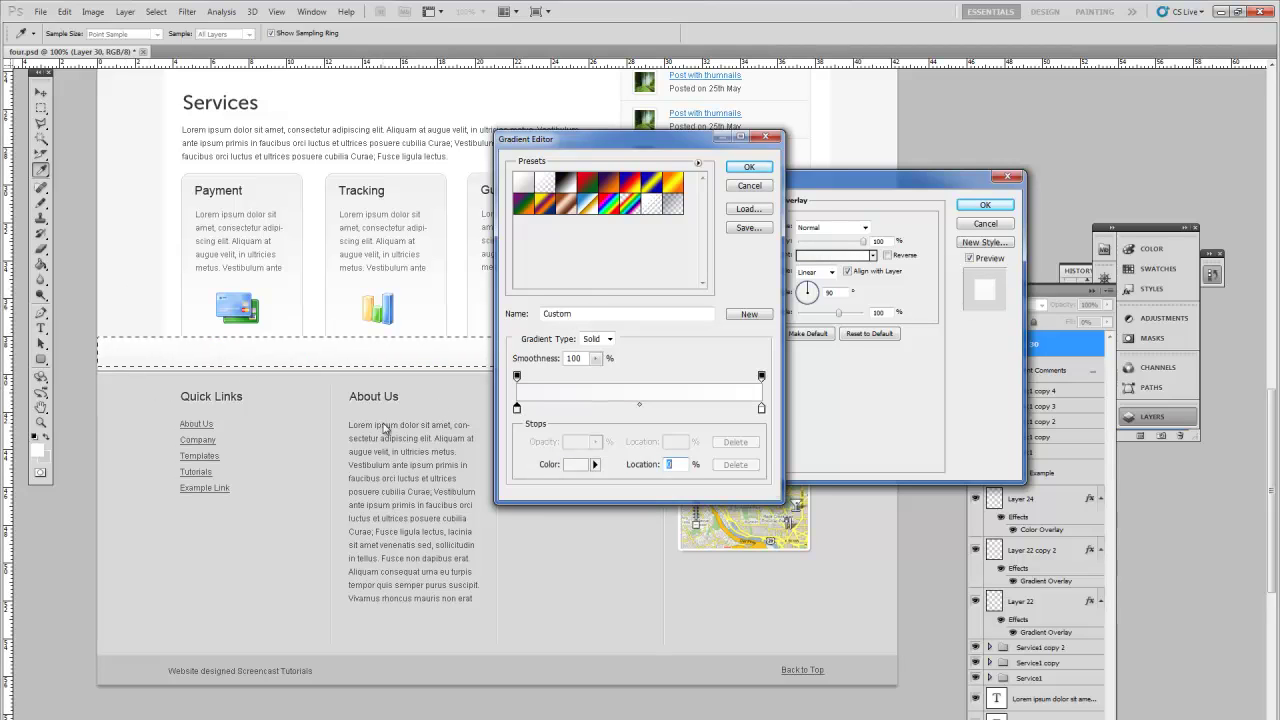
click(761, 408)
click(749, 167)
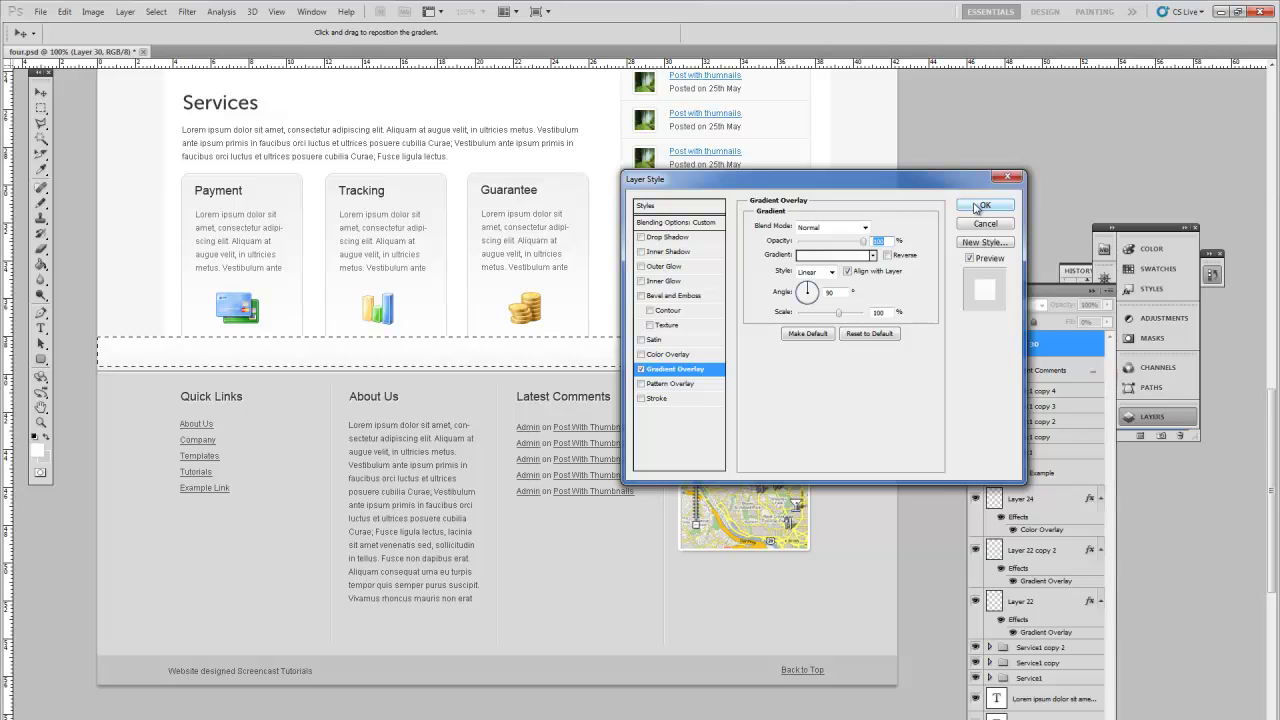
click(984, 205)
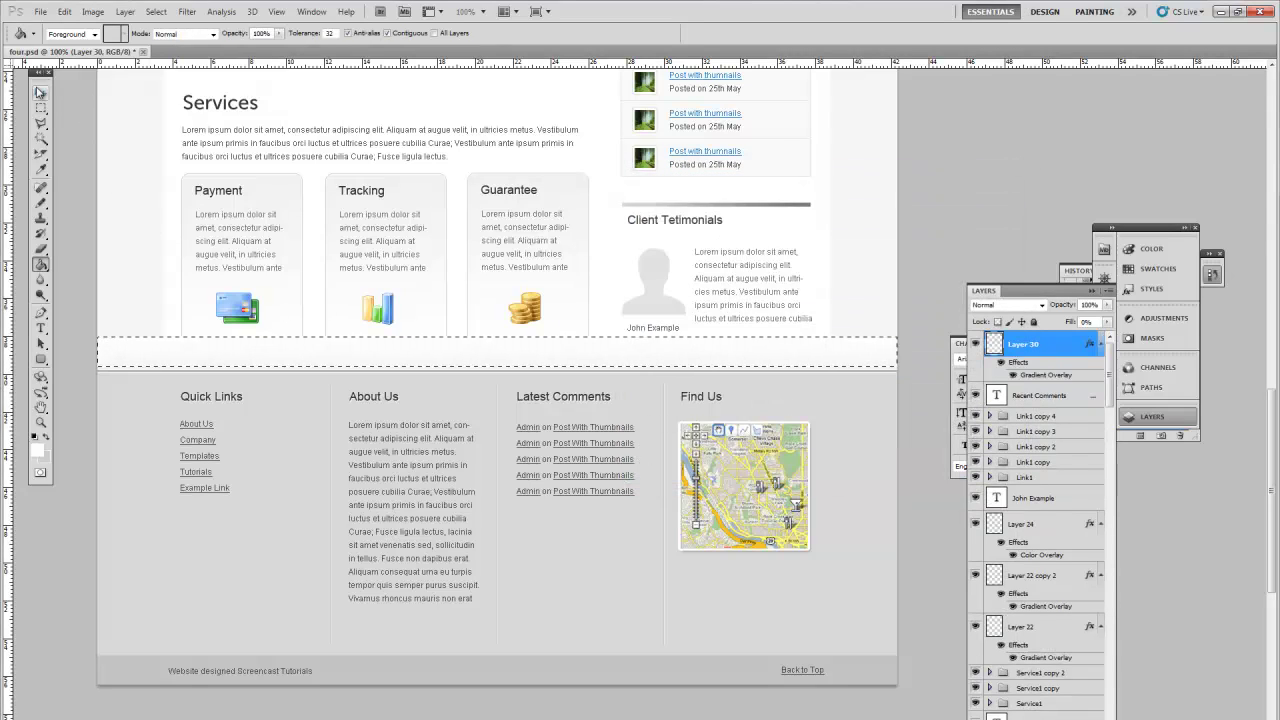
- Reopen the Blending Options for Layer 30
click(40, 92)
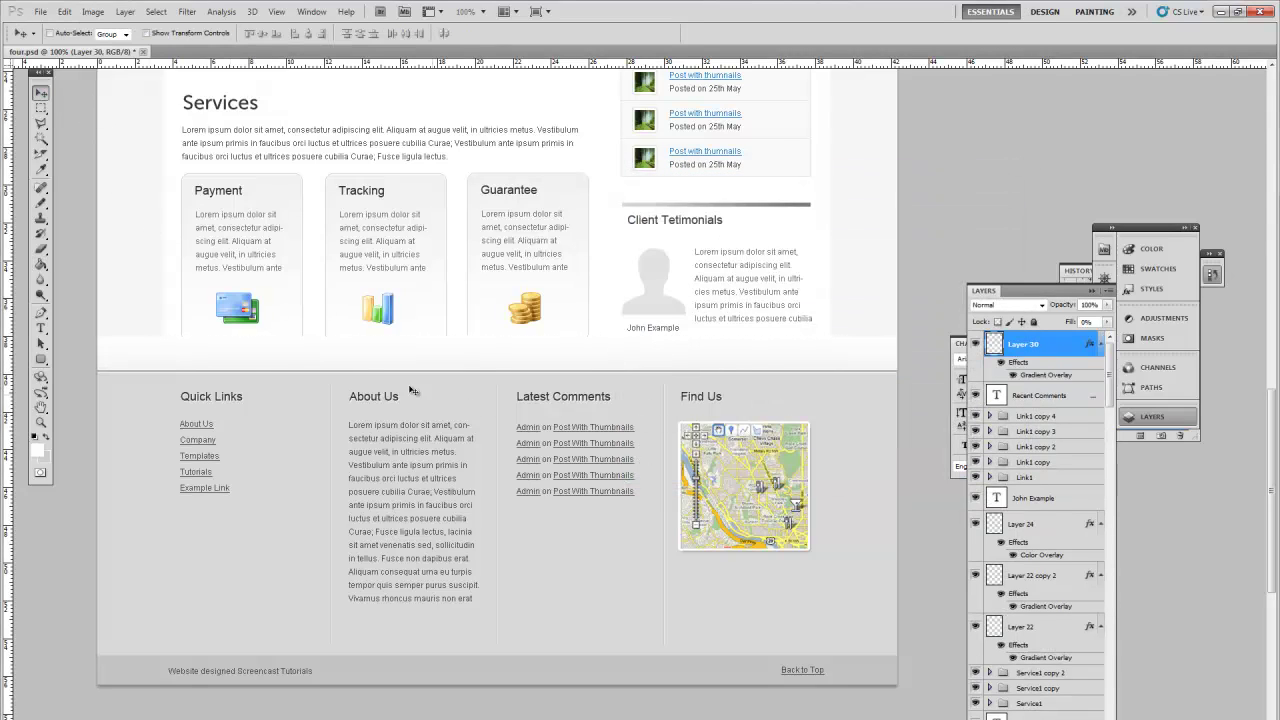
click(125, 11)
click(125, 11)
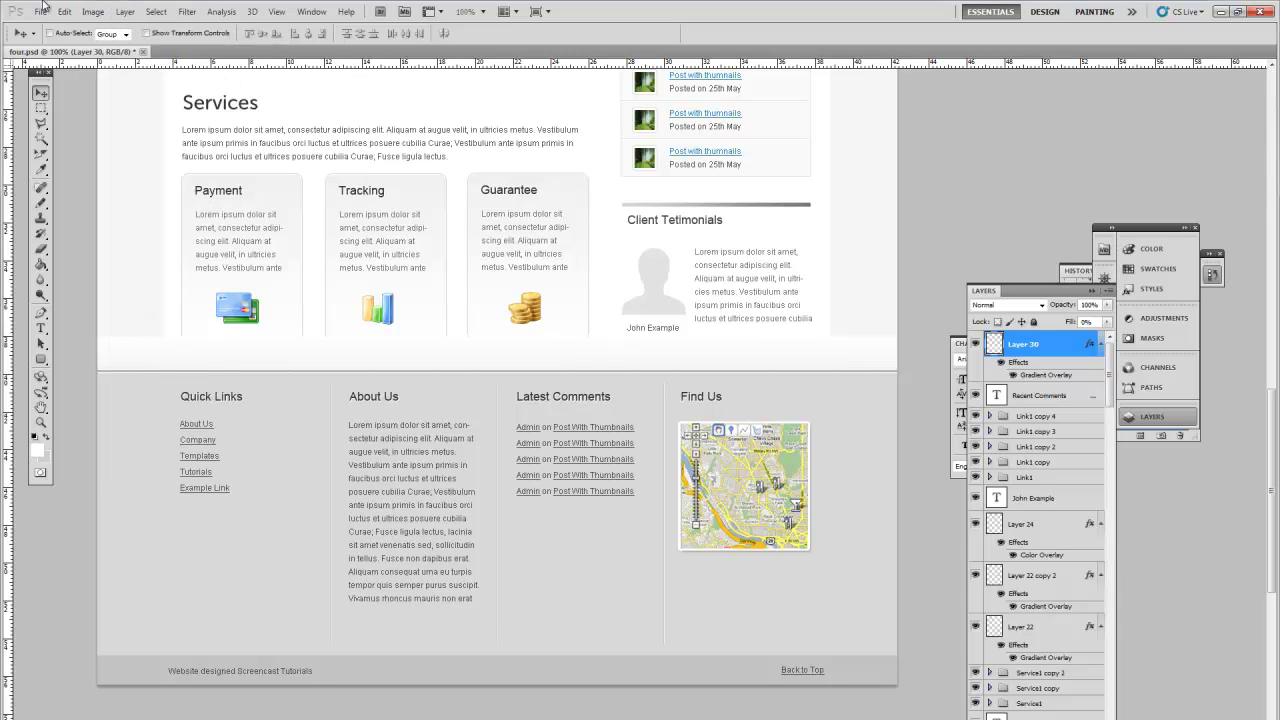
click(125, 11)
mouse_move(240, 86)
click(337, 87)
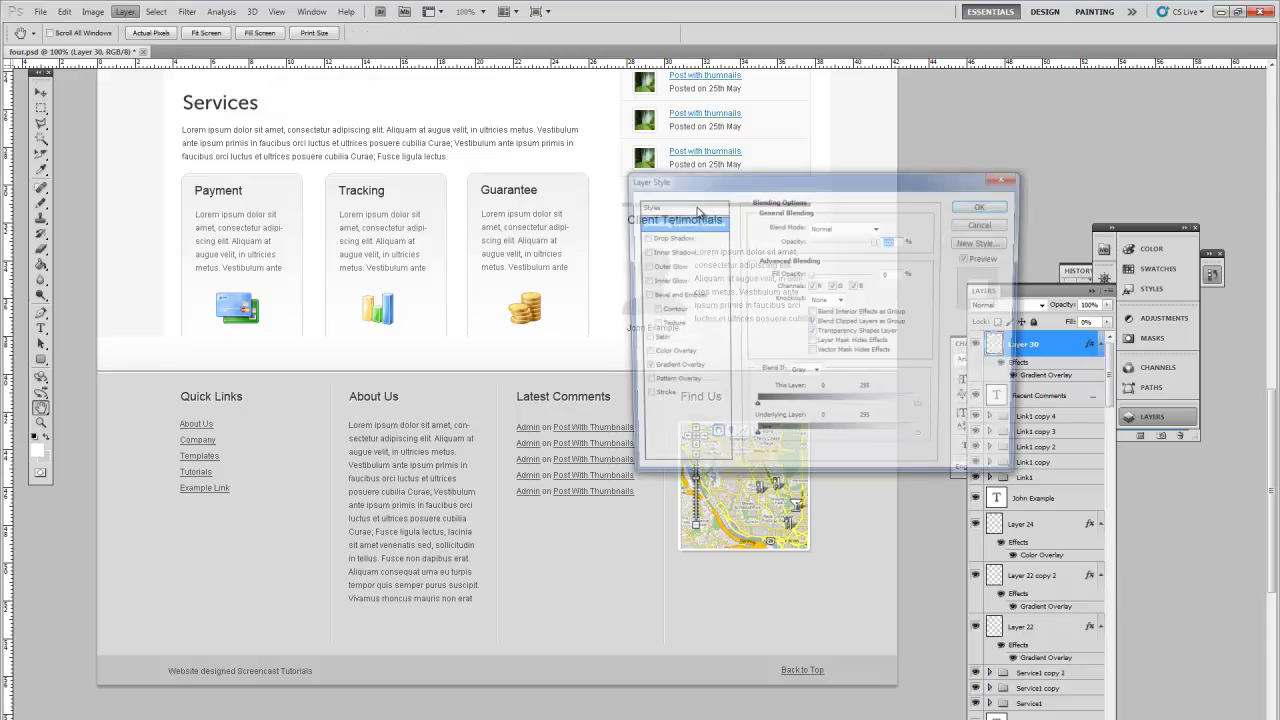
- Set the gradient's end opacity stop to 0% so the overlay fades to transparent
click(668, 372)
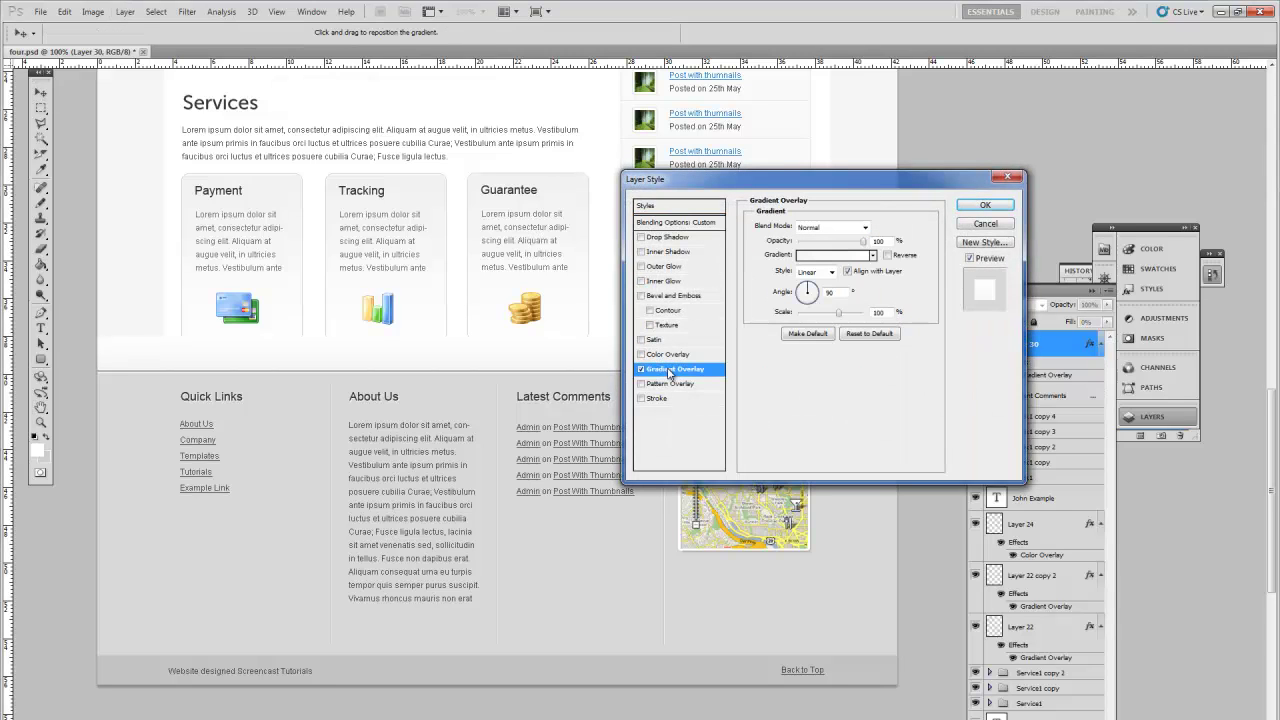
click(833, 256)
click(760, 411)
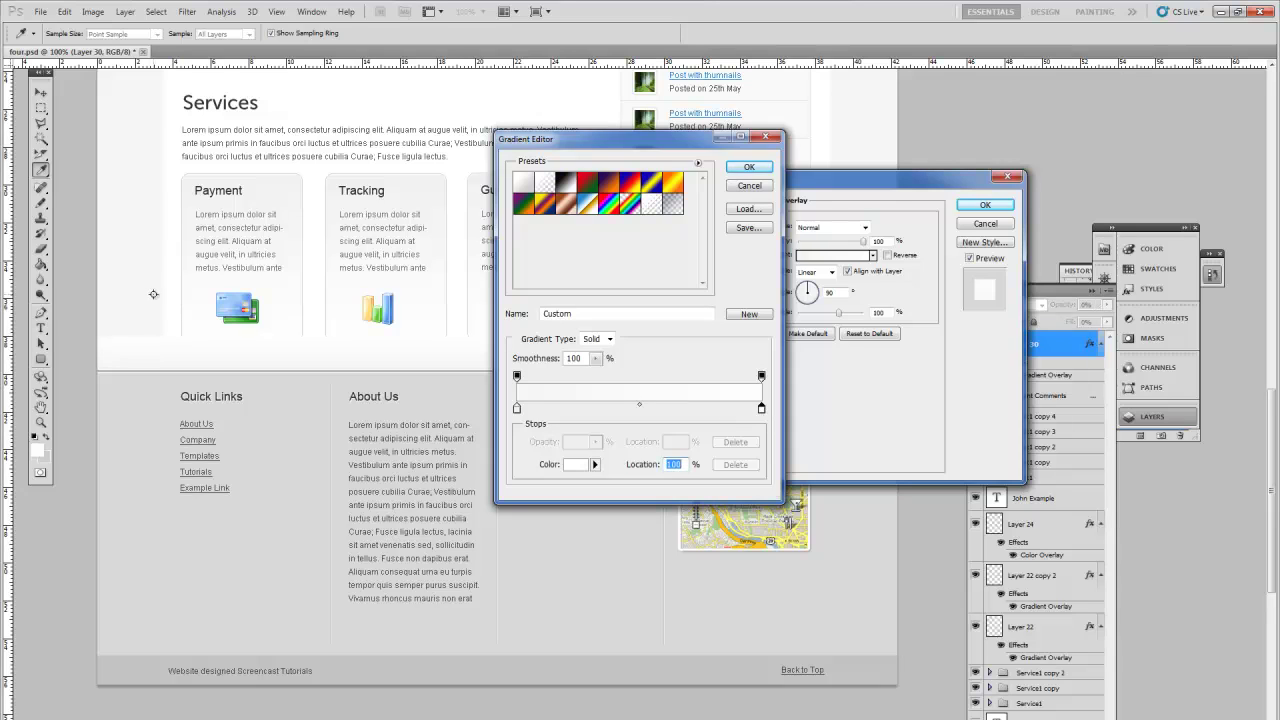
click(762, 377)
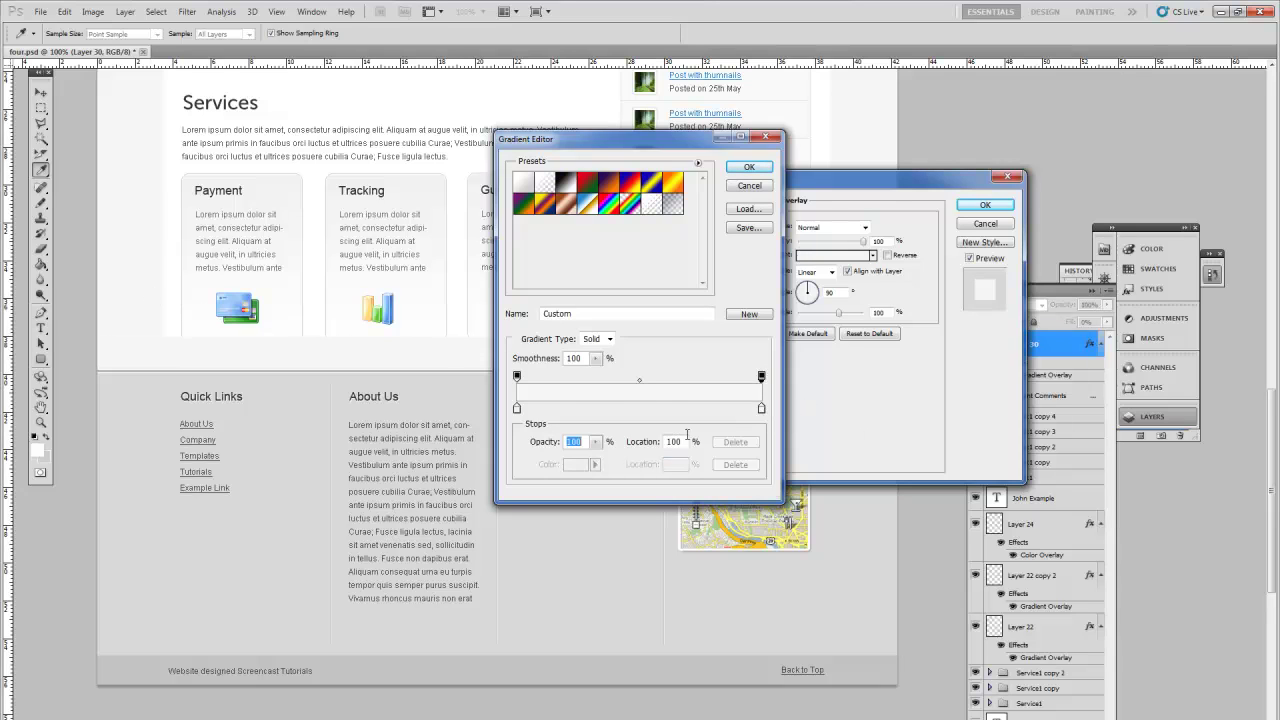
click(595, 441)
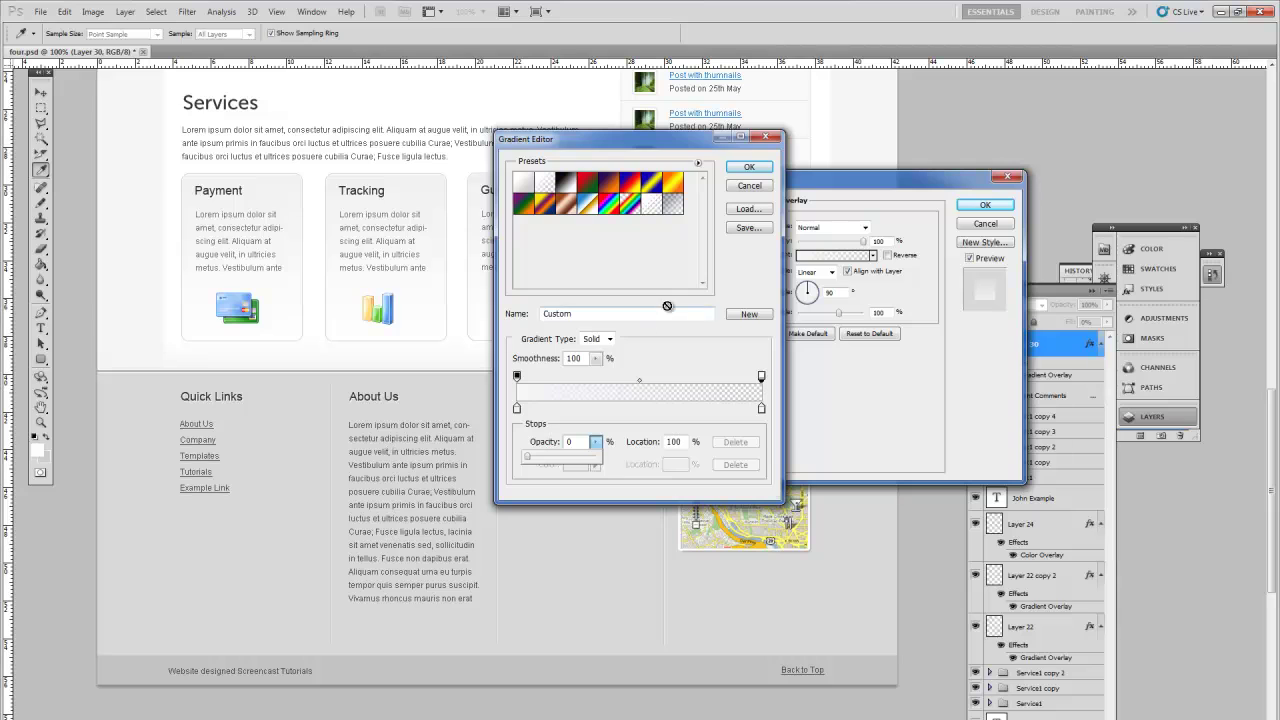
click(749, 167)
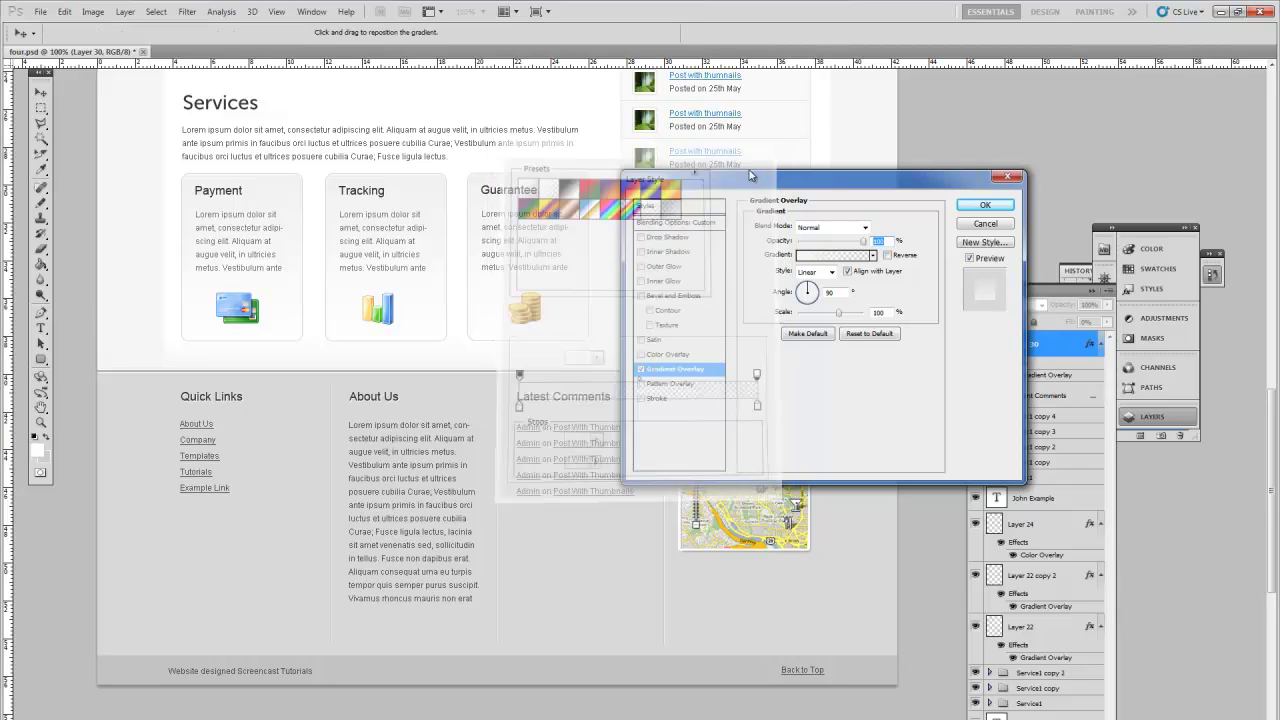
click(985, 205)
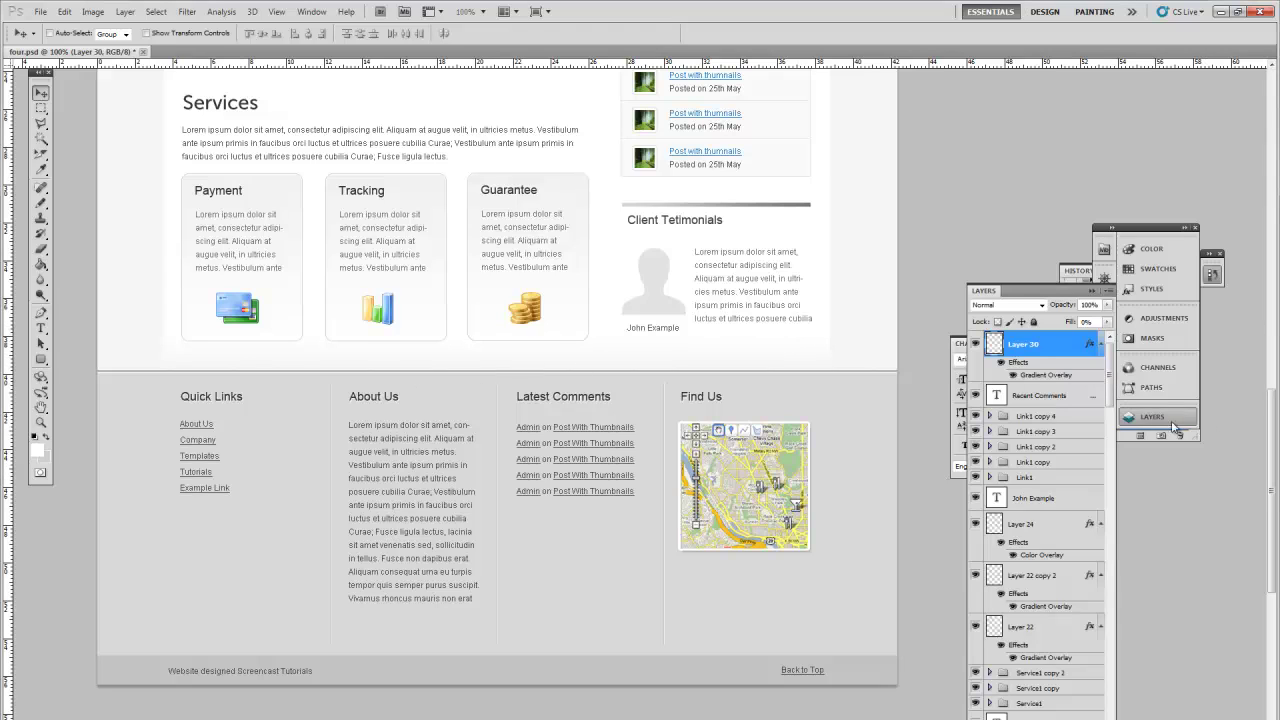
drag(1268, 432, 1239, 430)
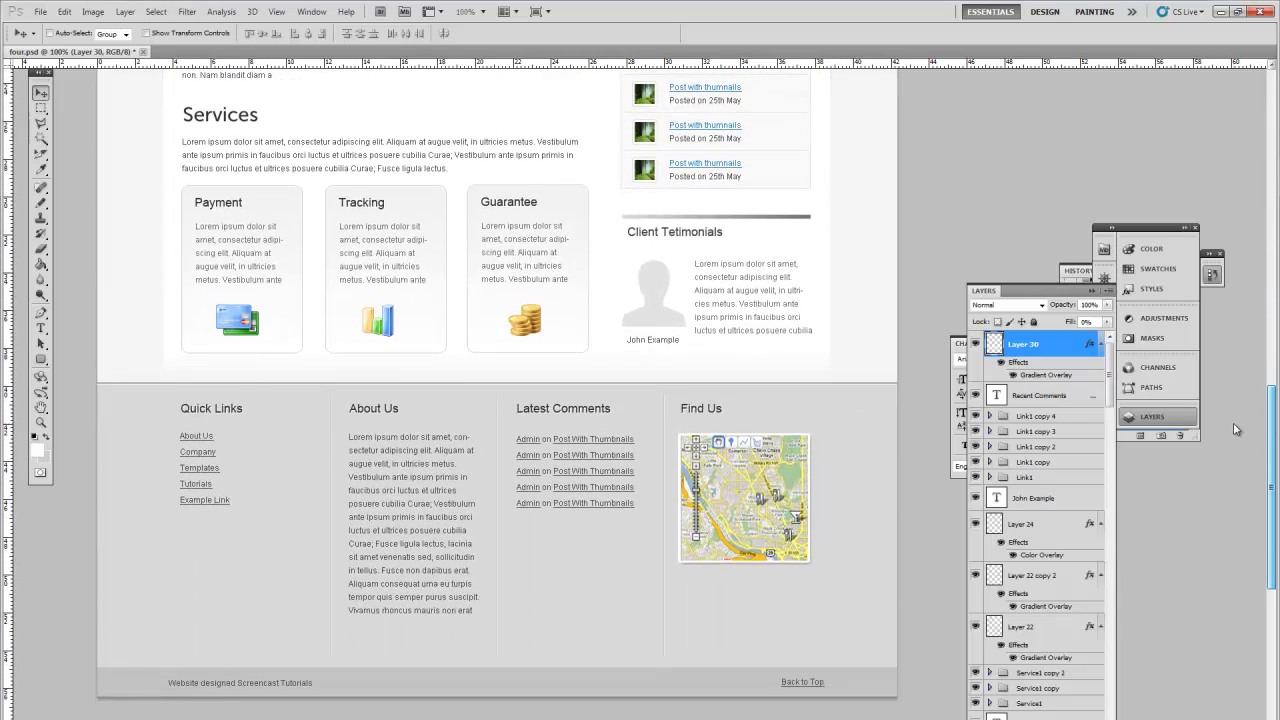